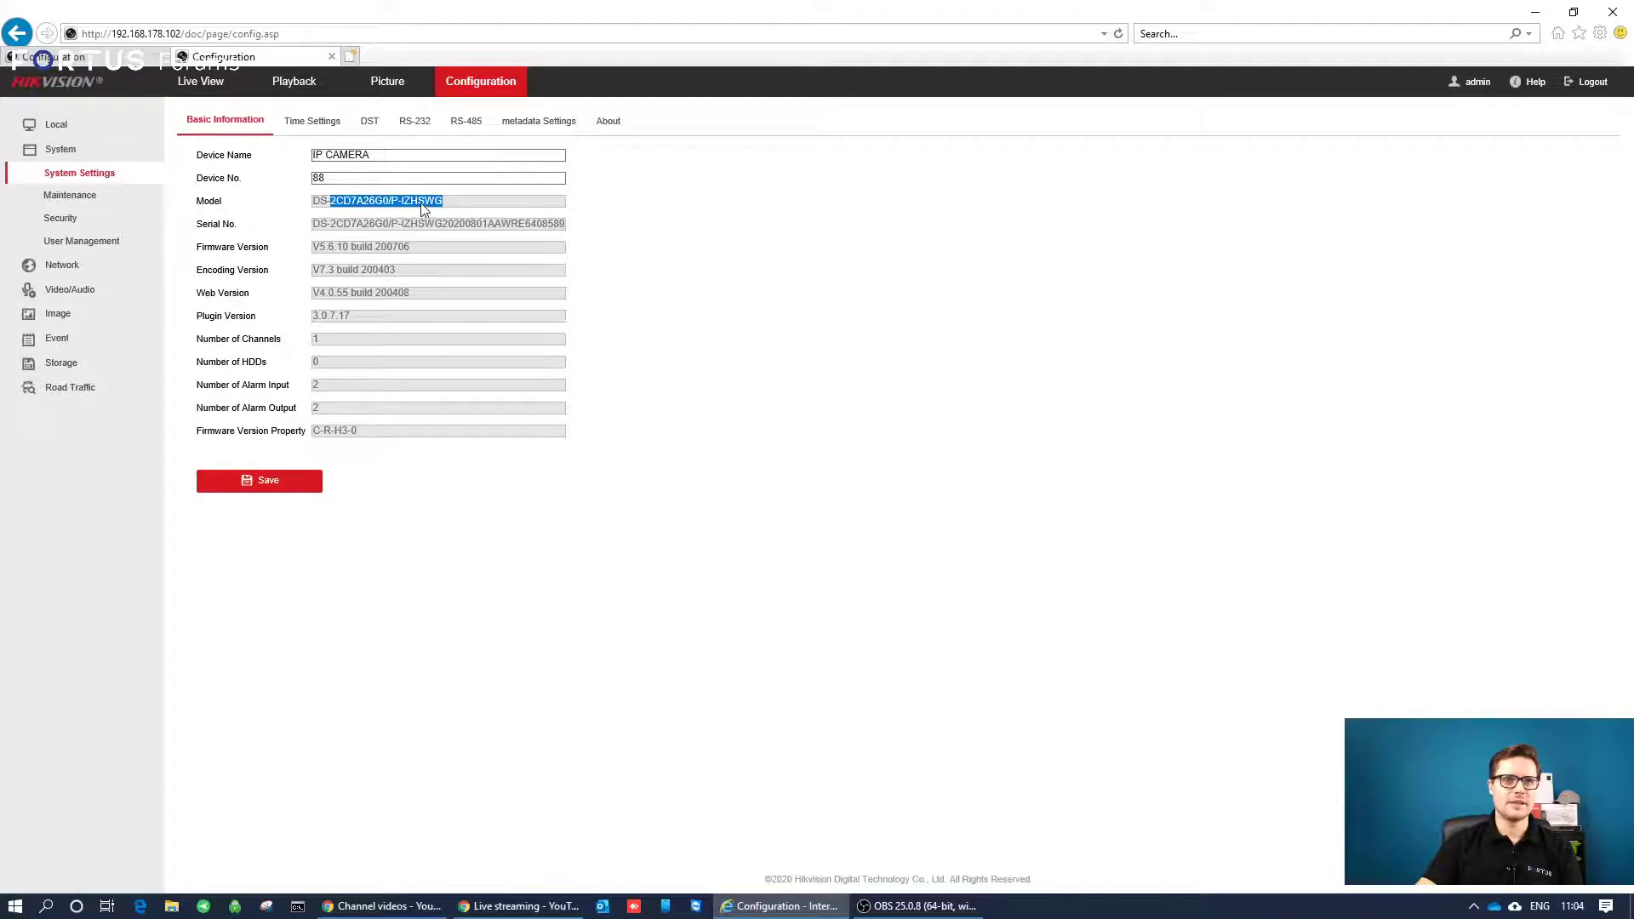
Step: Examine the camera's model, serial number and firmware version in the basic system information
left_click(437, 203)
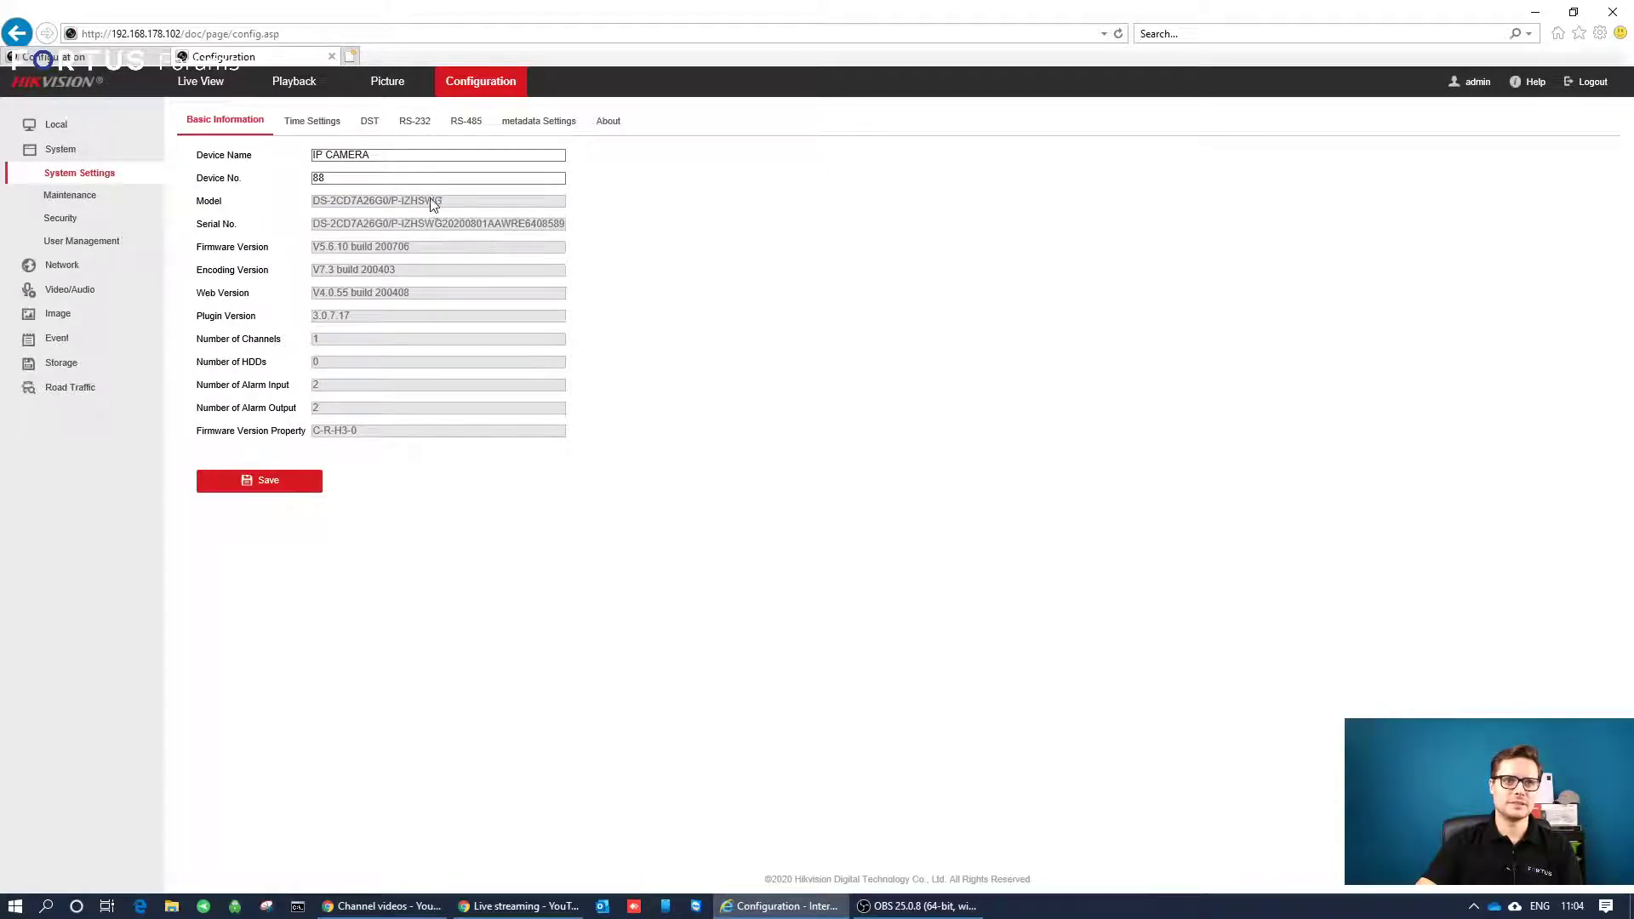
left_click_drag(425, 201, 452, 205)
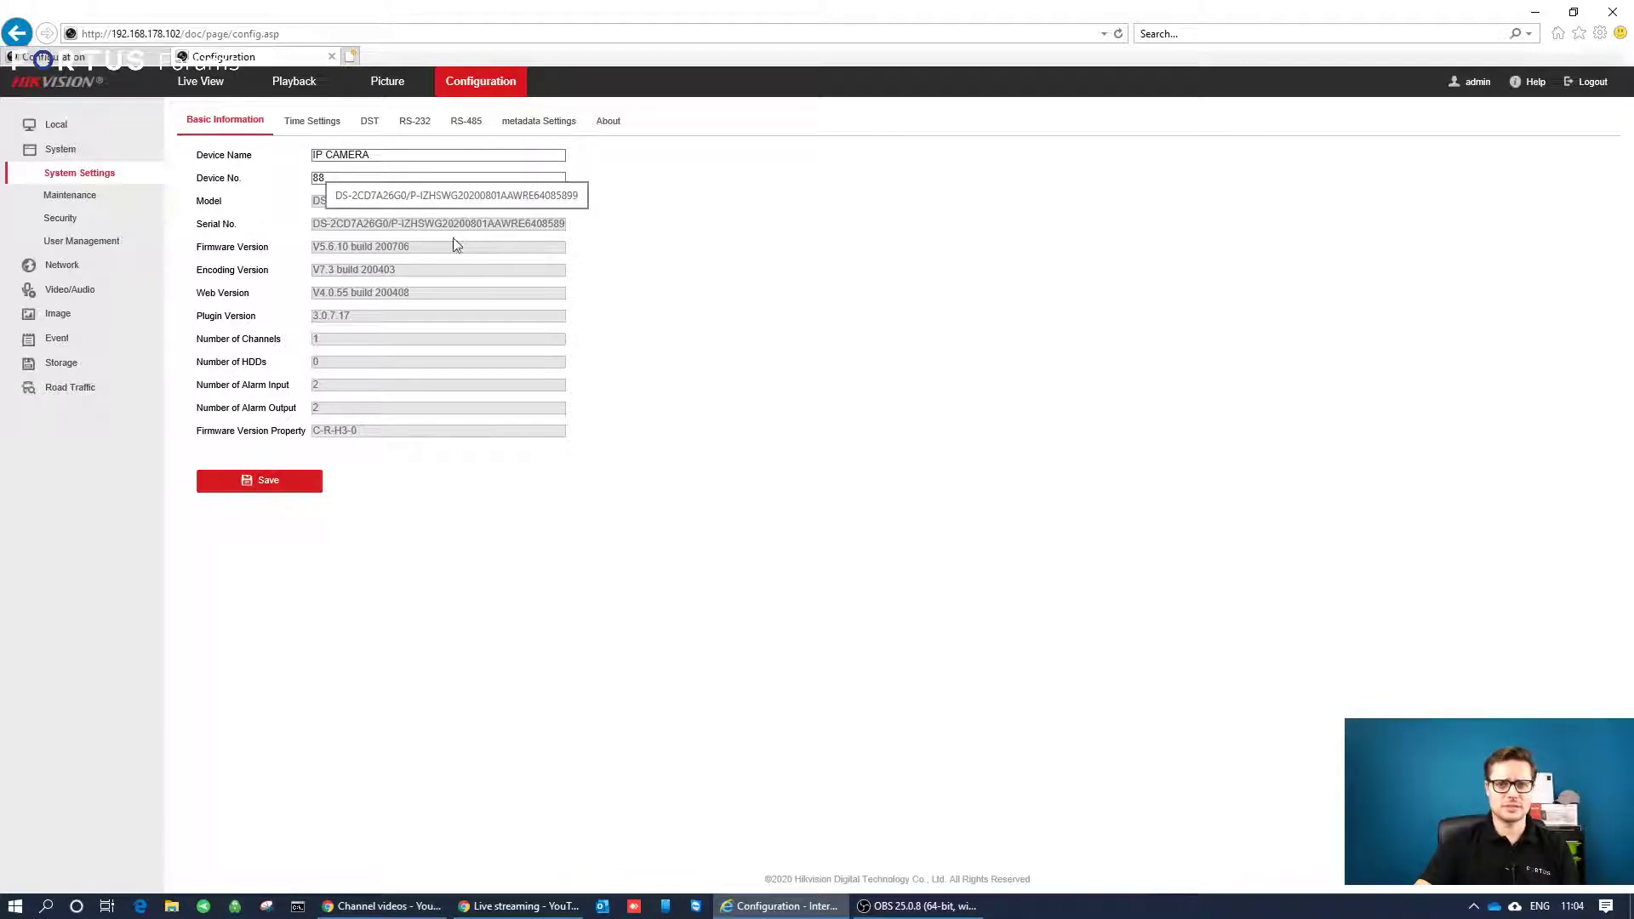
left_click_drag(330, 201, 320, 258)
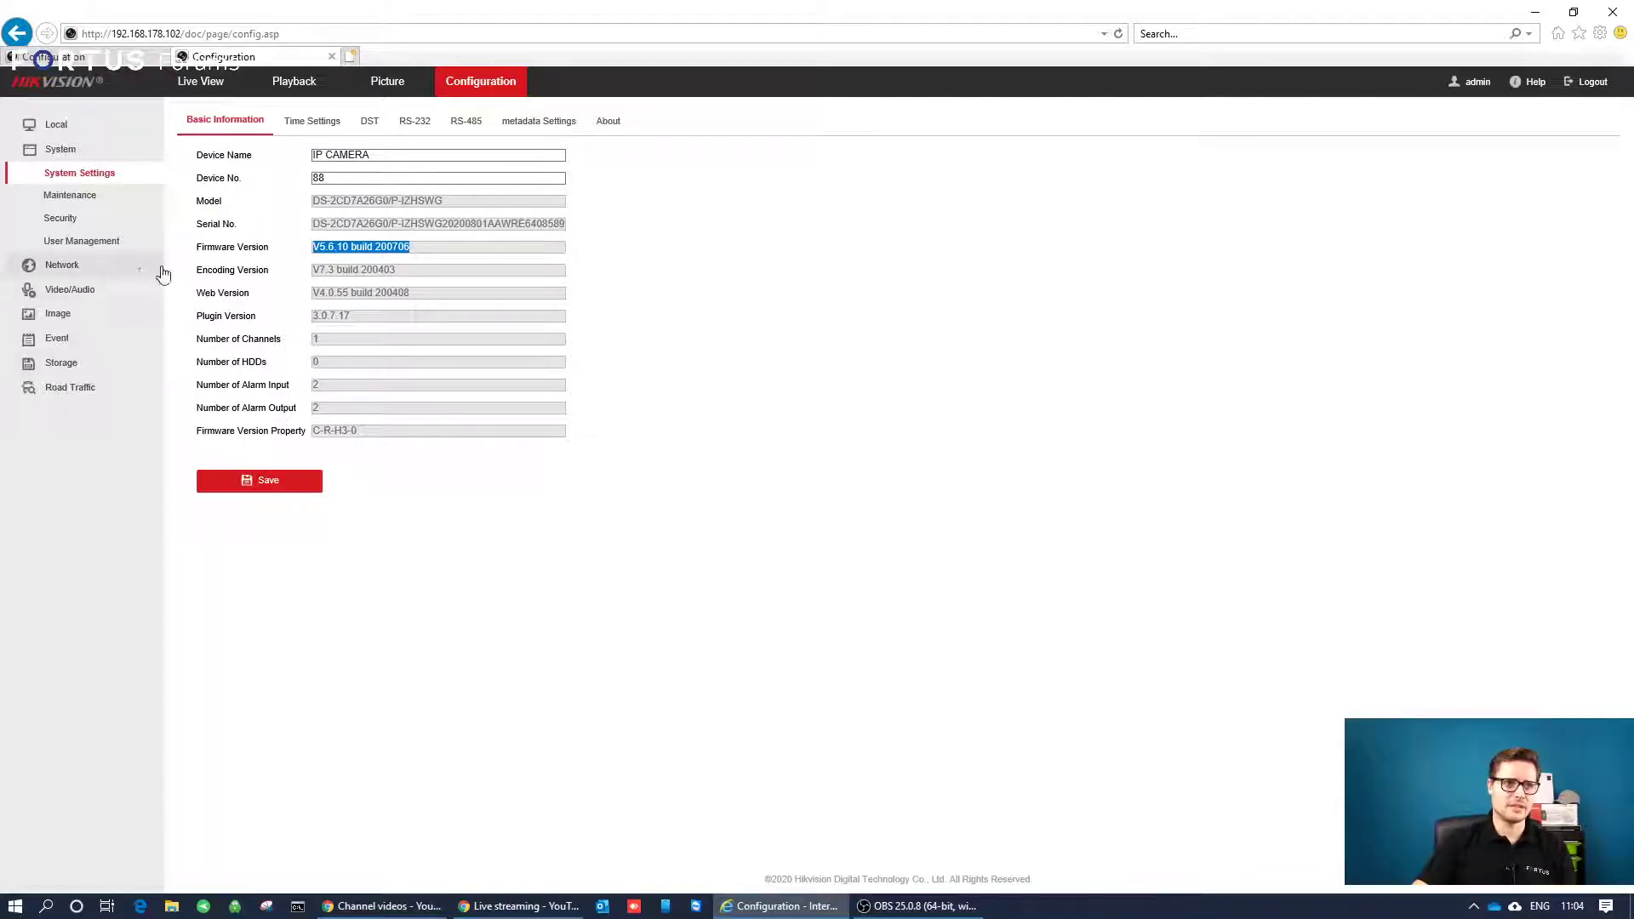
Step: Open the Wiegand settings under Road Traffic and examine the available Wiegand types, keeping SHA-1 26bit
left_click(76, 313)
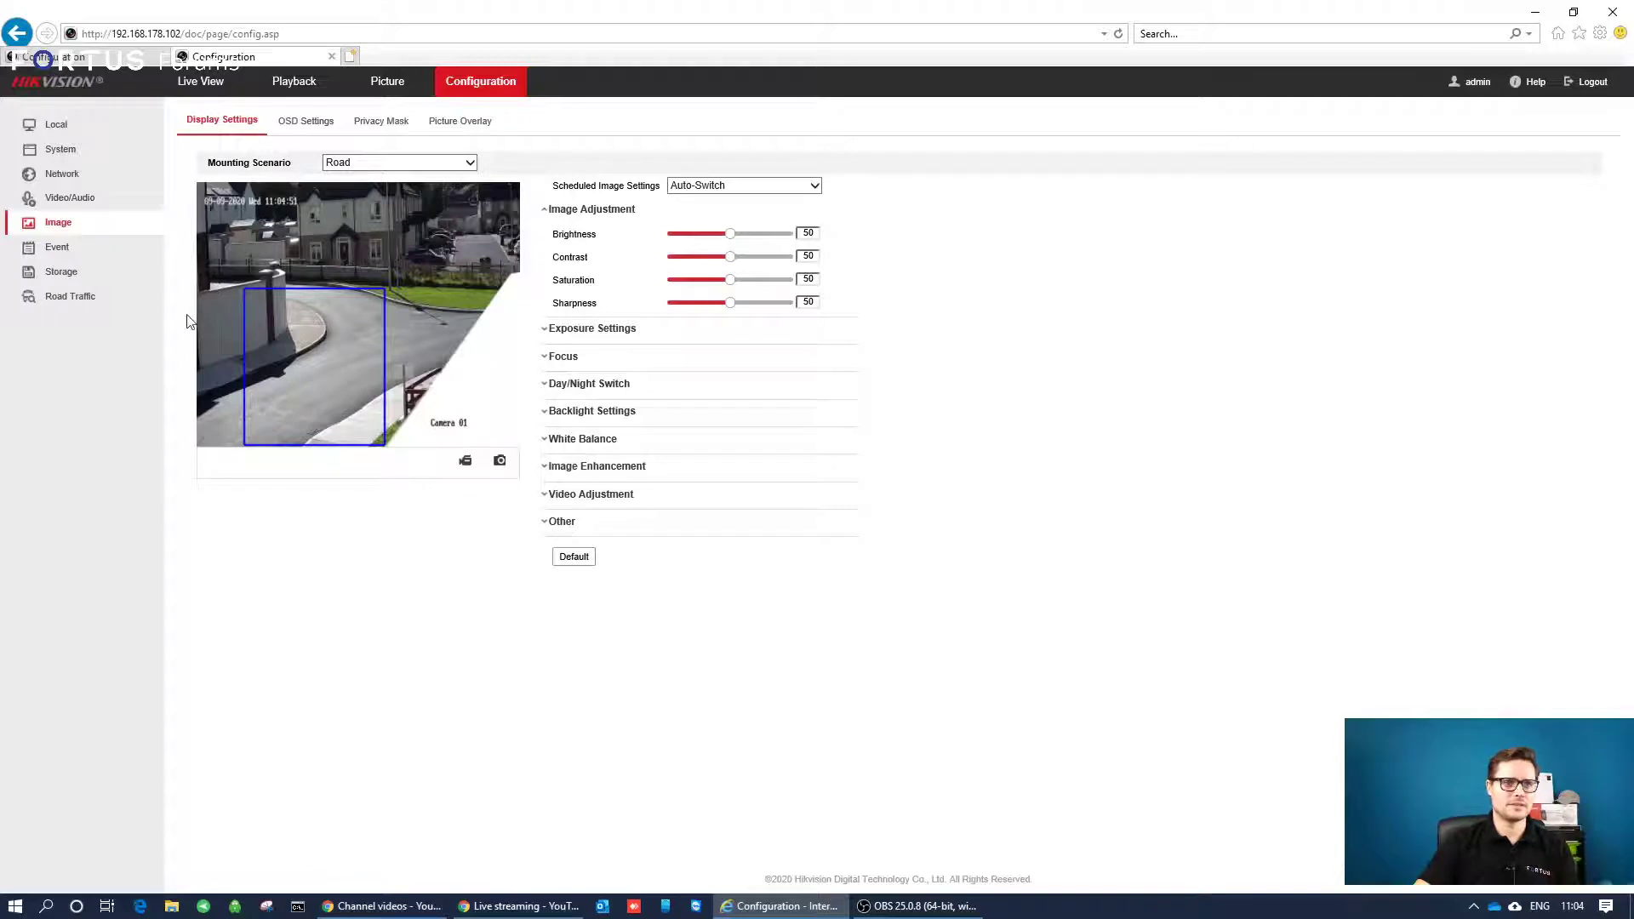
left_click(74, 300)
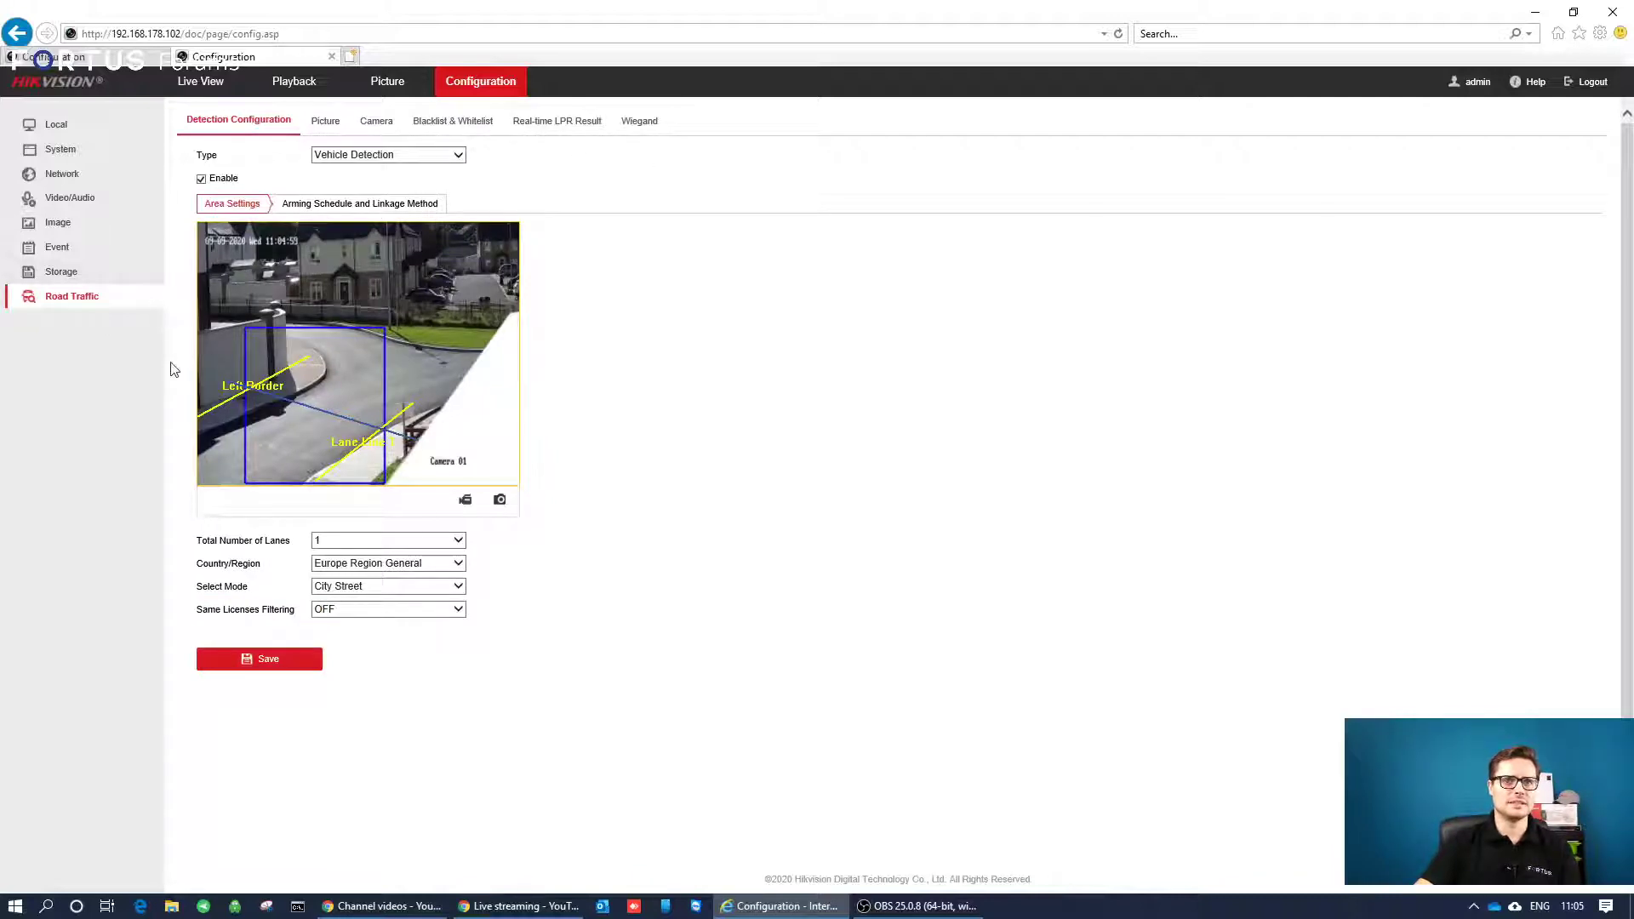
left_click(640, 122)
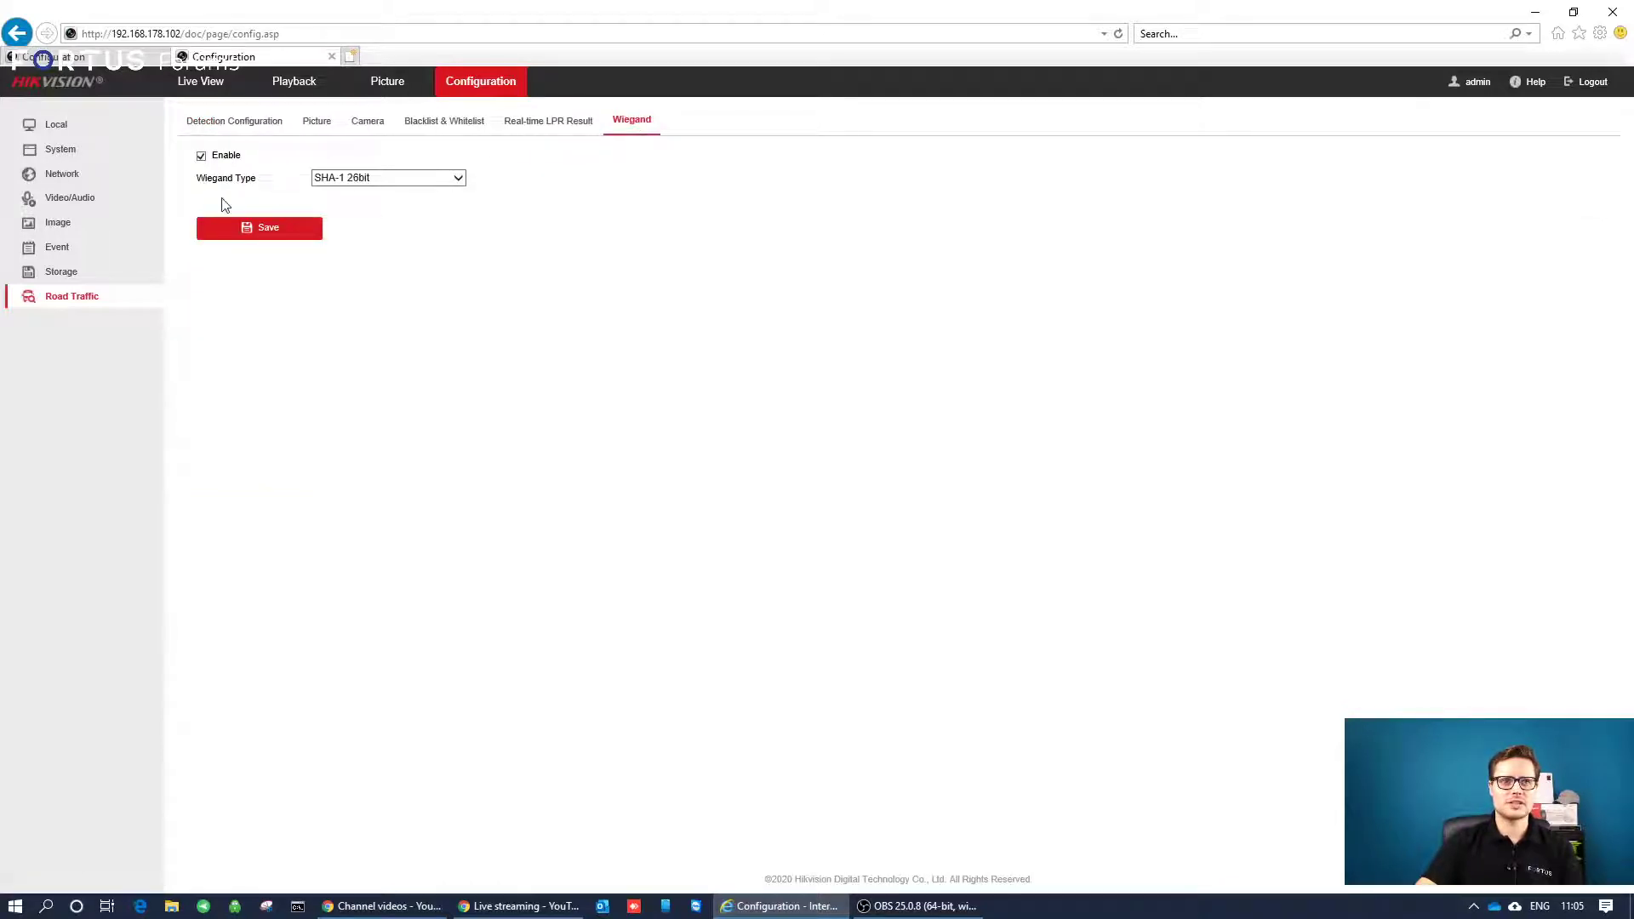
left_click(409, 181)
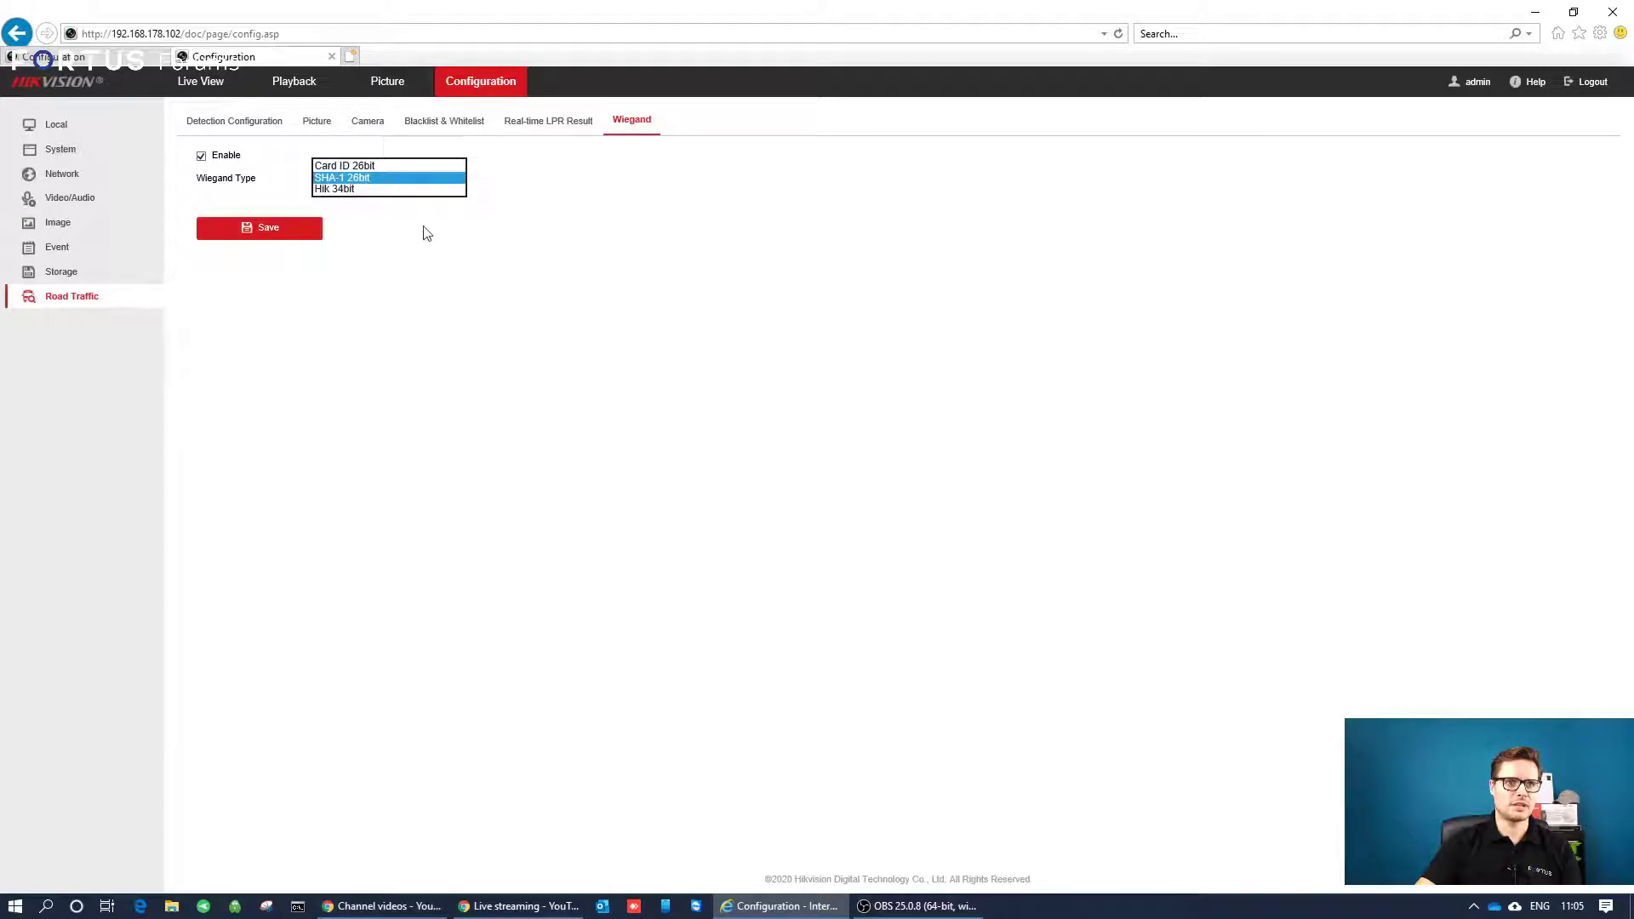
left_click(474, 292)
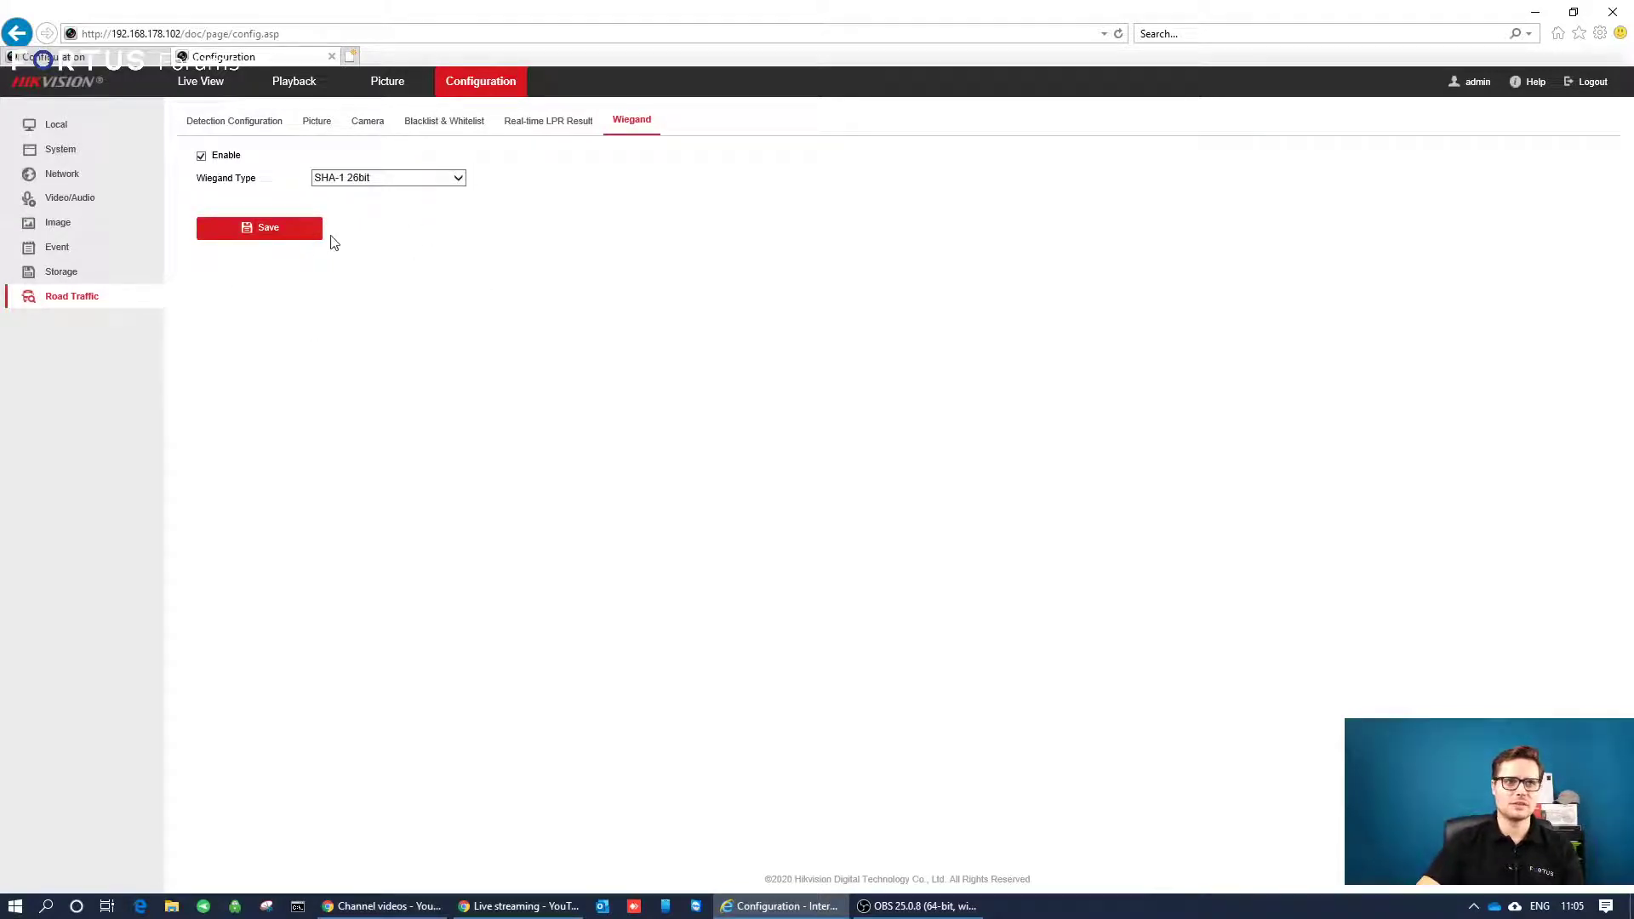
Step: Review the vehicle detection configuration and the real-time LPR results, and return to the Wiegand settings
left_click(269, 126)
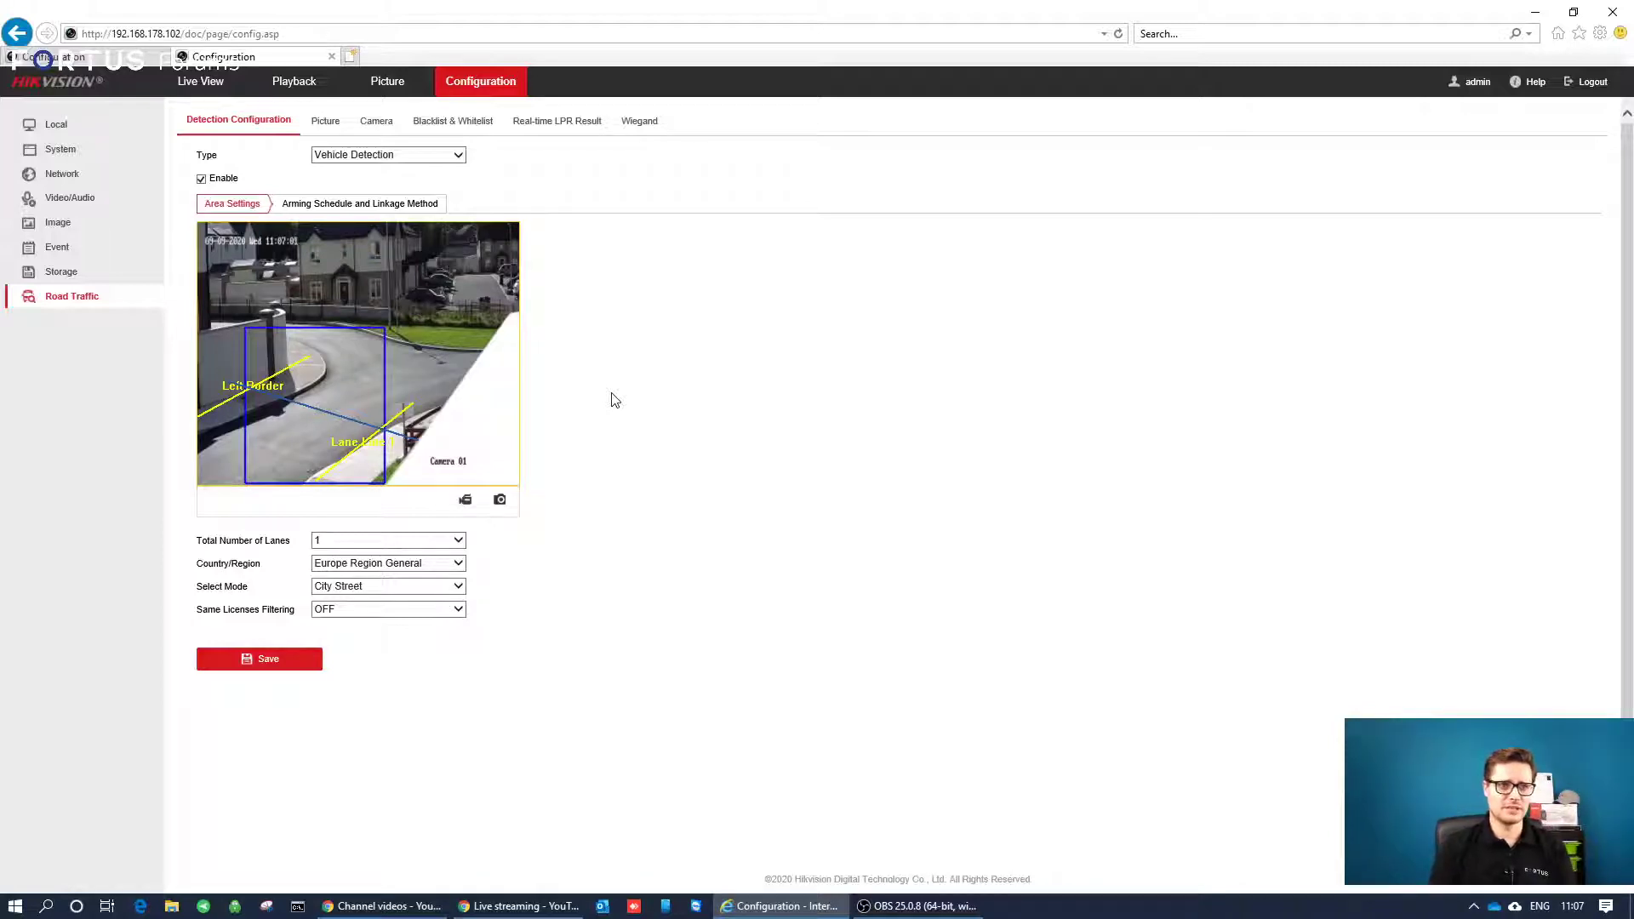
left_click(651, 122)
left_click(223, 124)
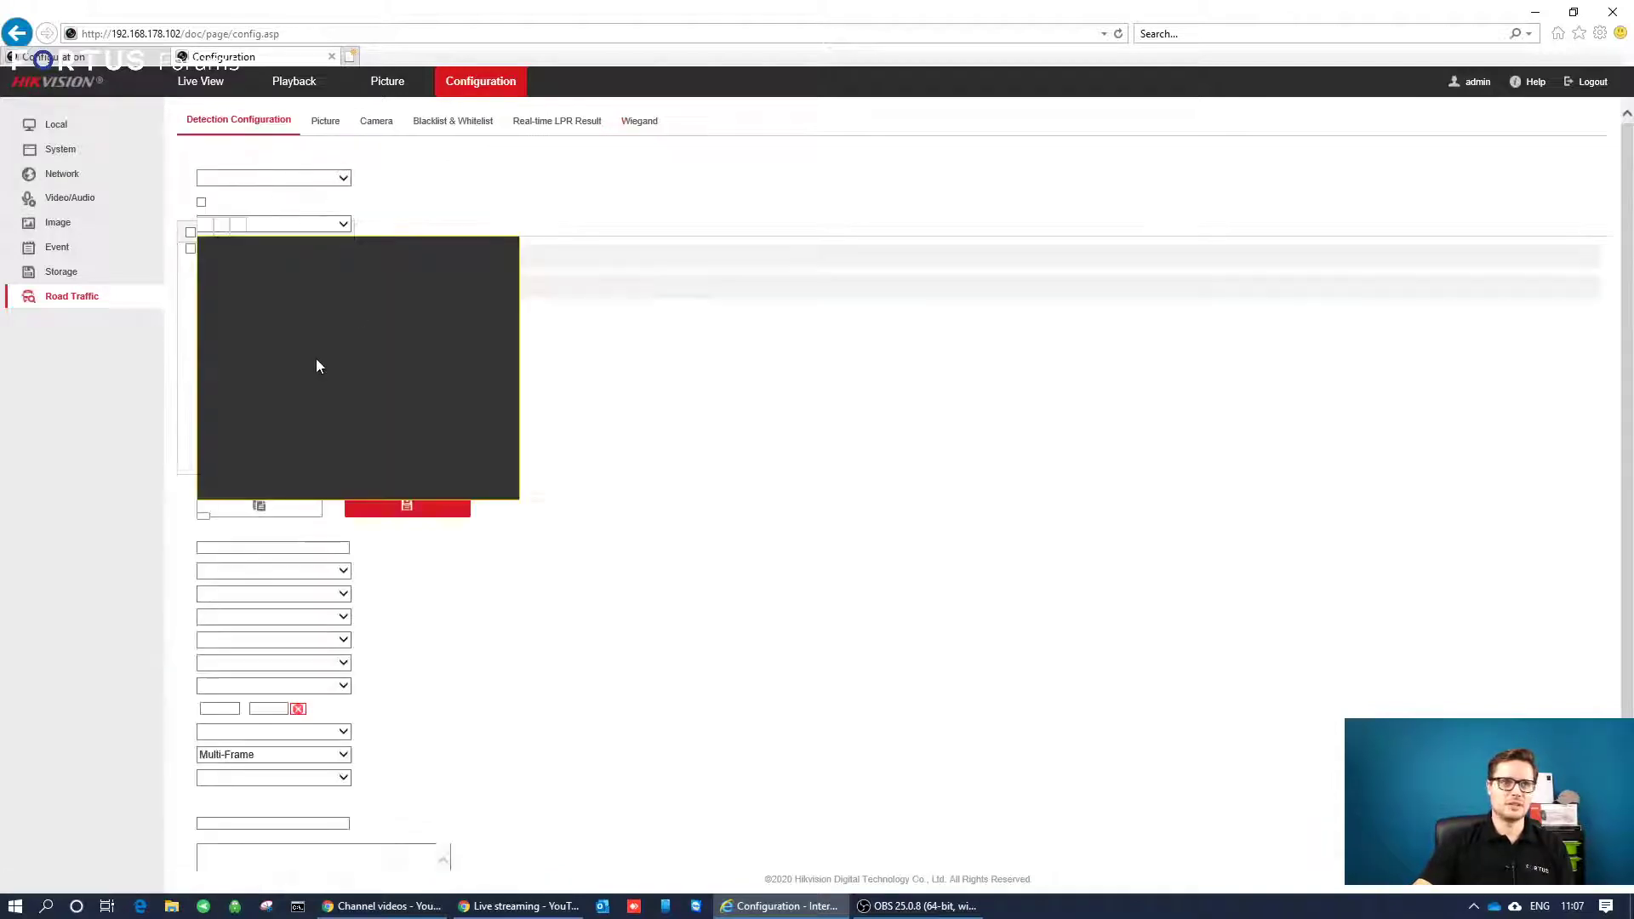
left_click(640, 124)
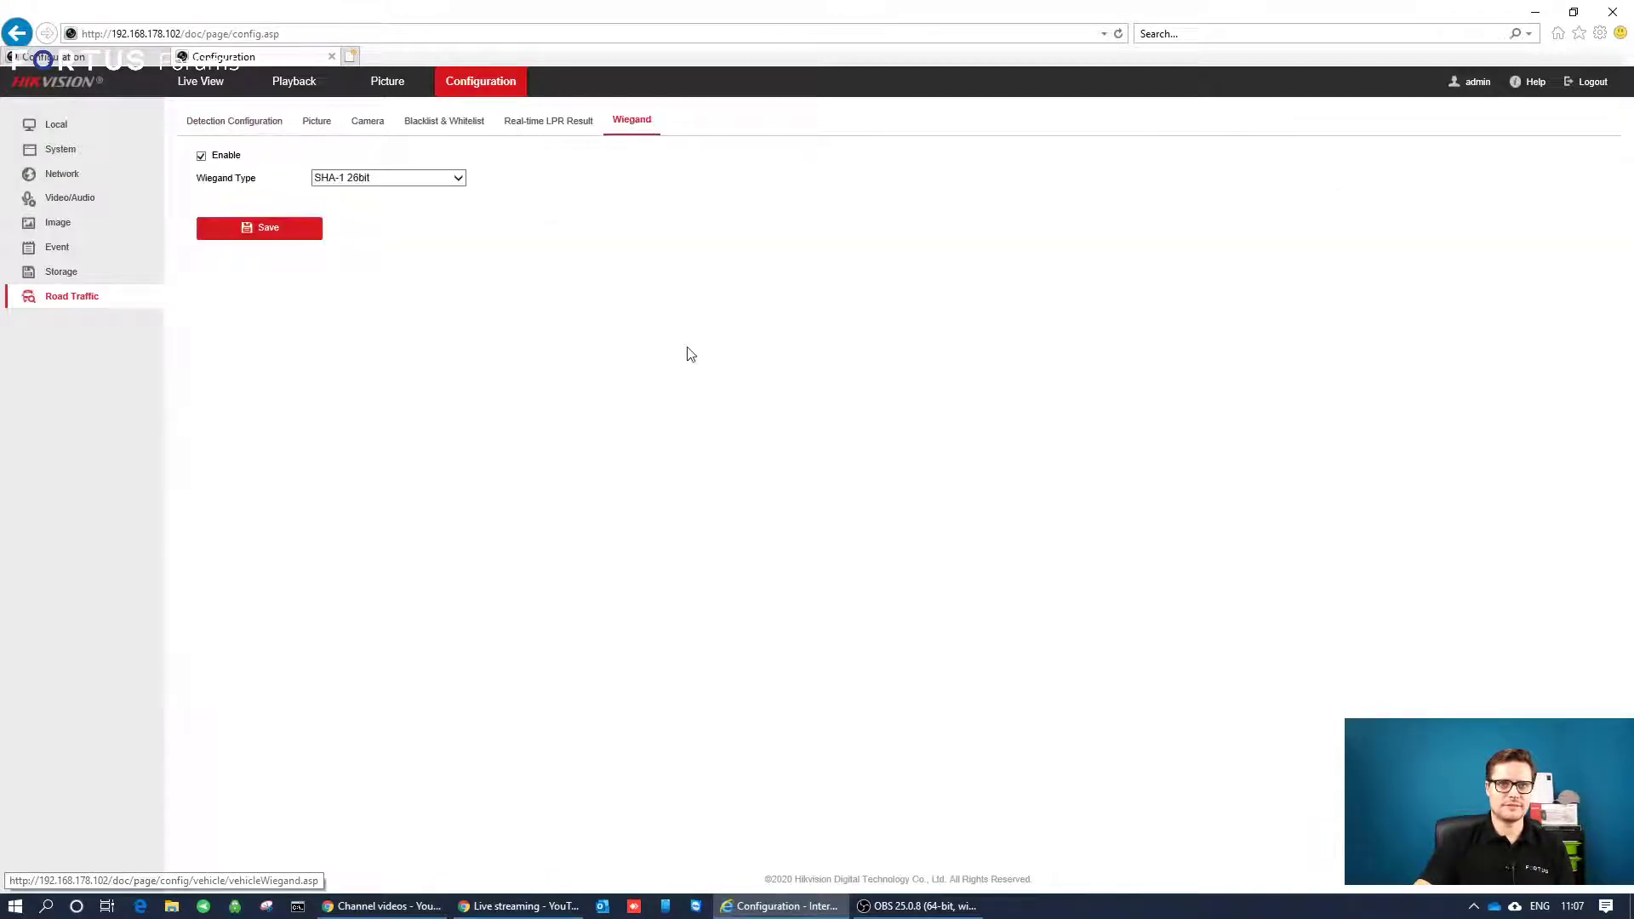
left_click(545, 122)
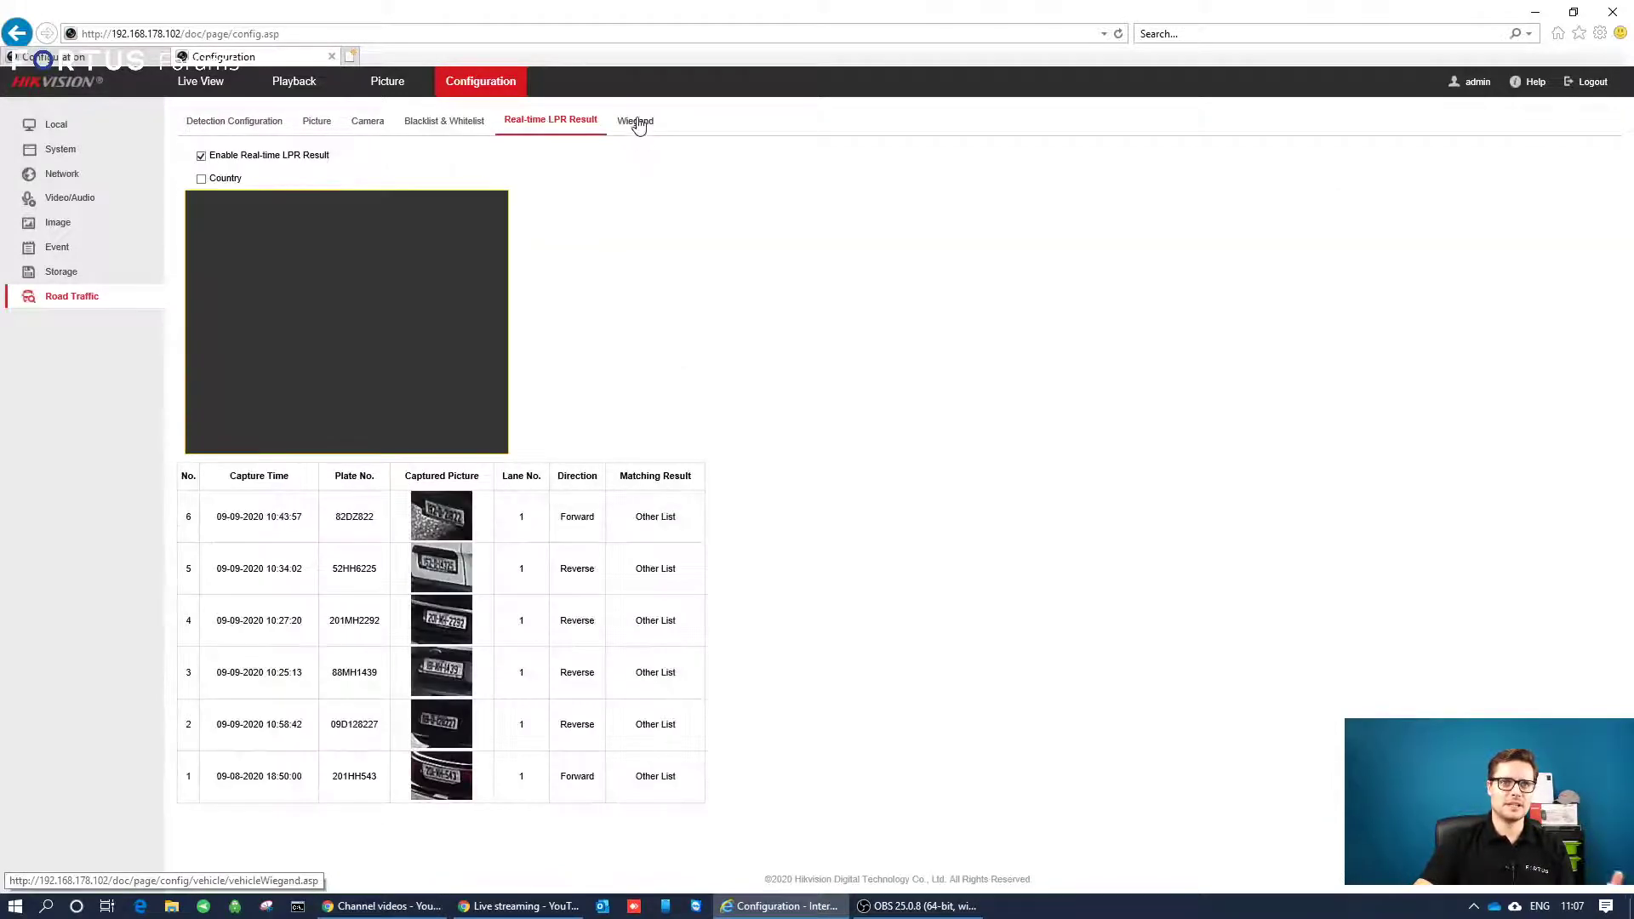
left_click(640, 123)
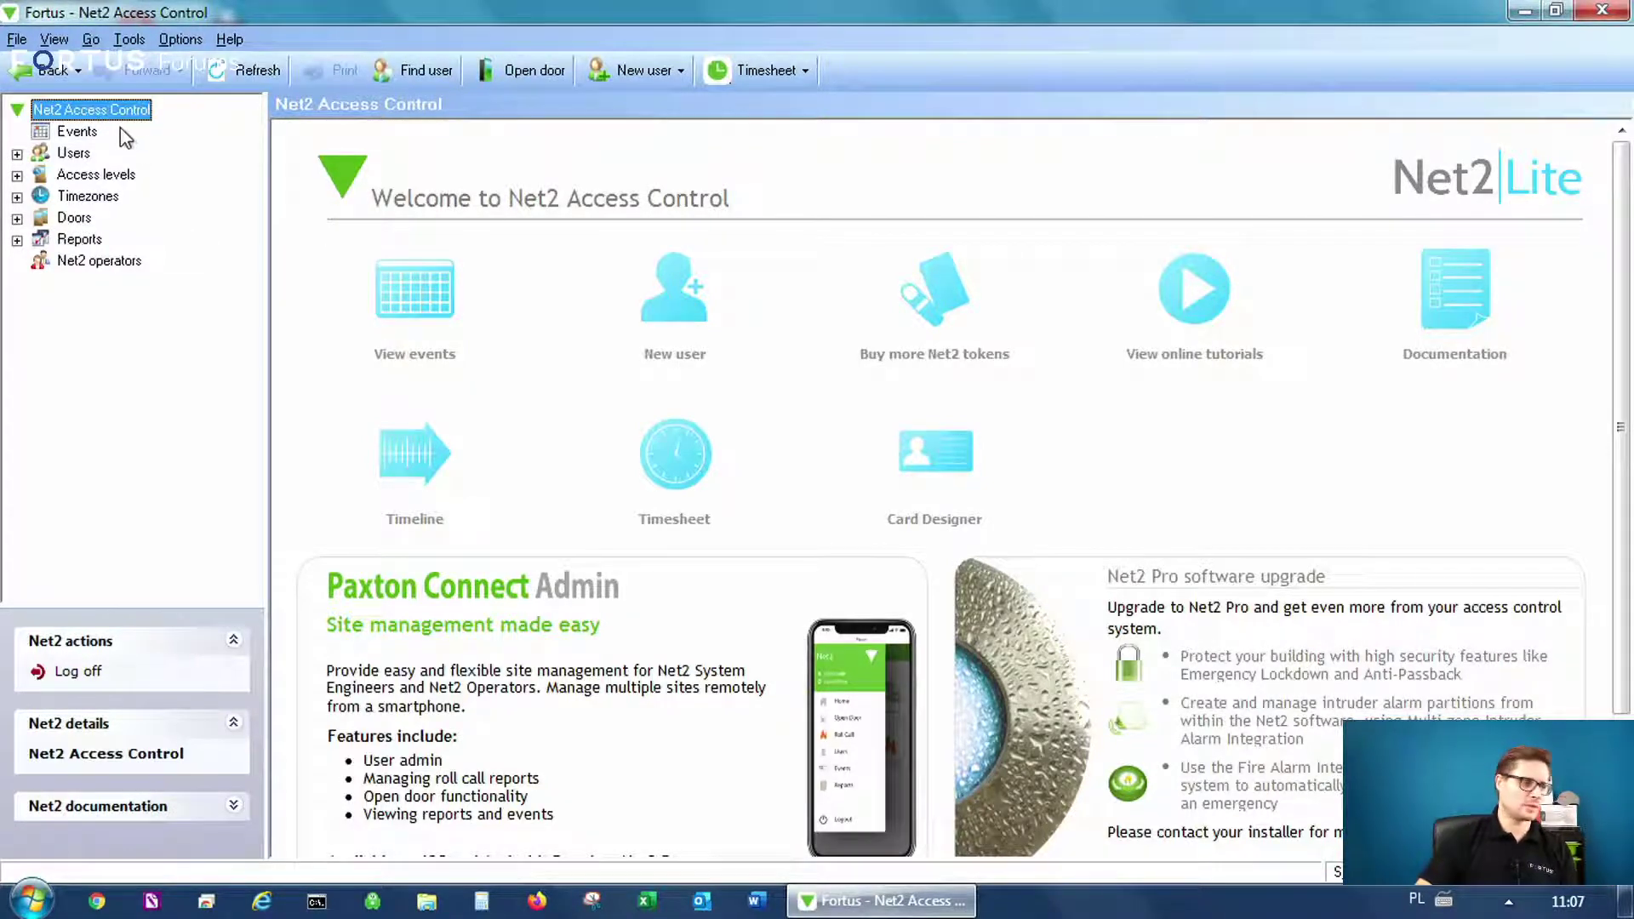
Step: Switch to Net2 Access Control and acknowledge the alarm on the Hikvision ANPR door control unit
left_click(74, 220)
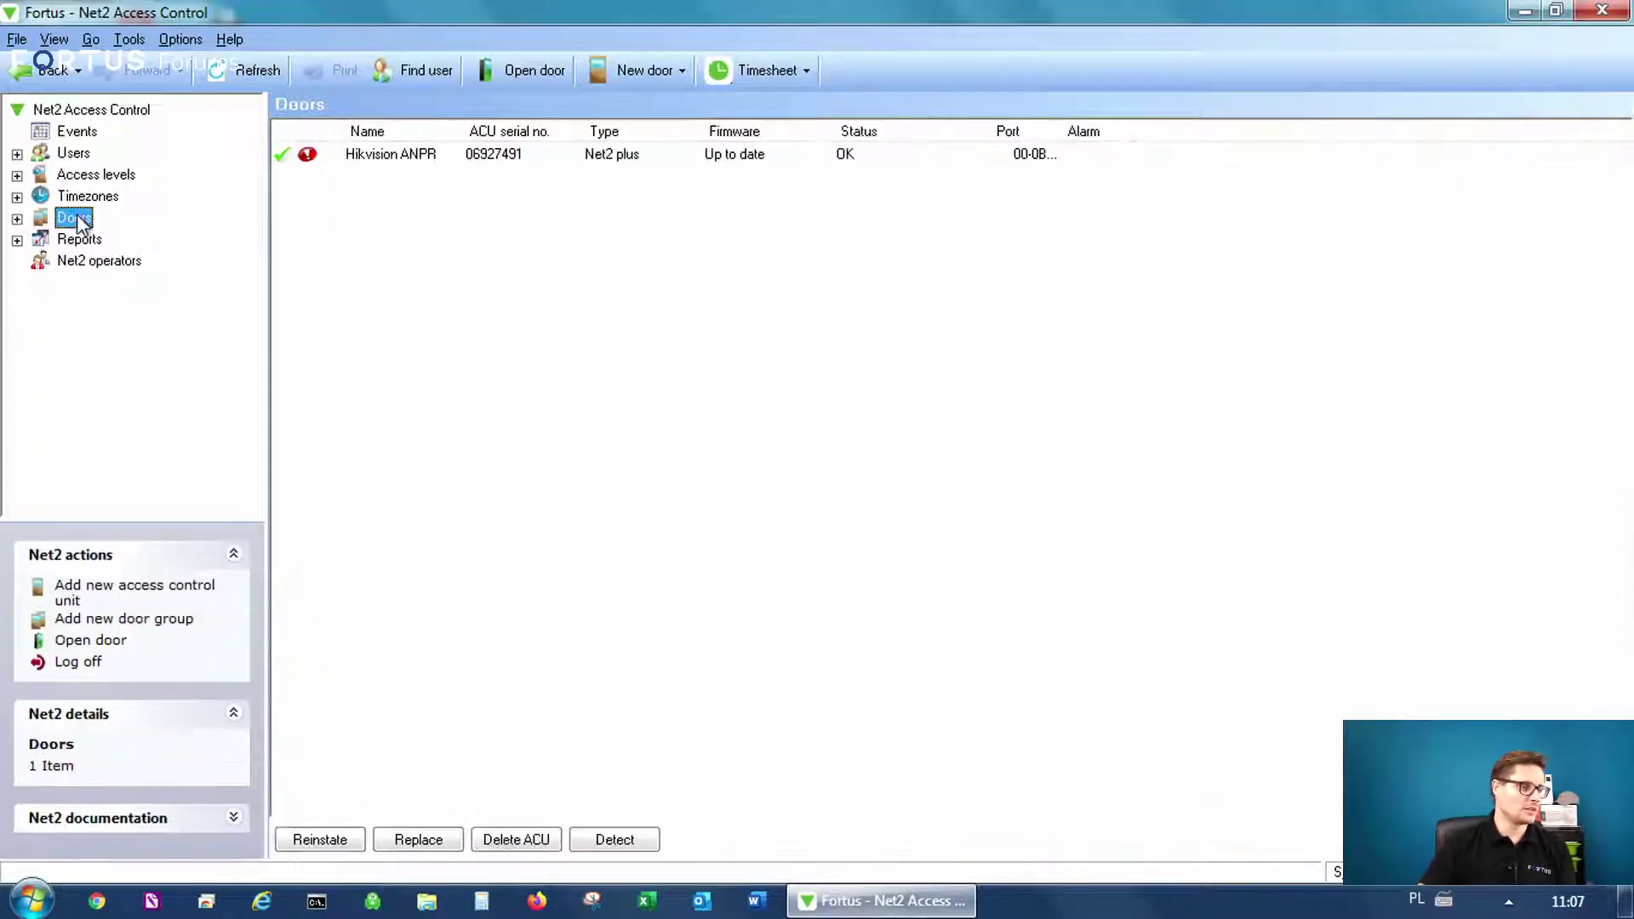
right_click(311, 155)
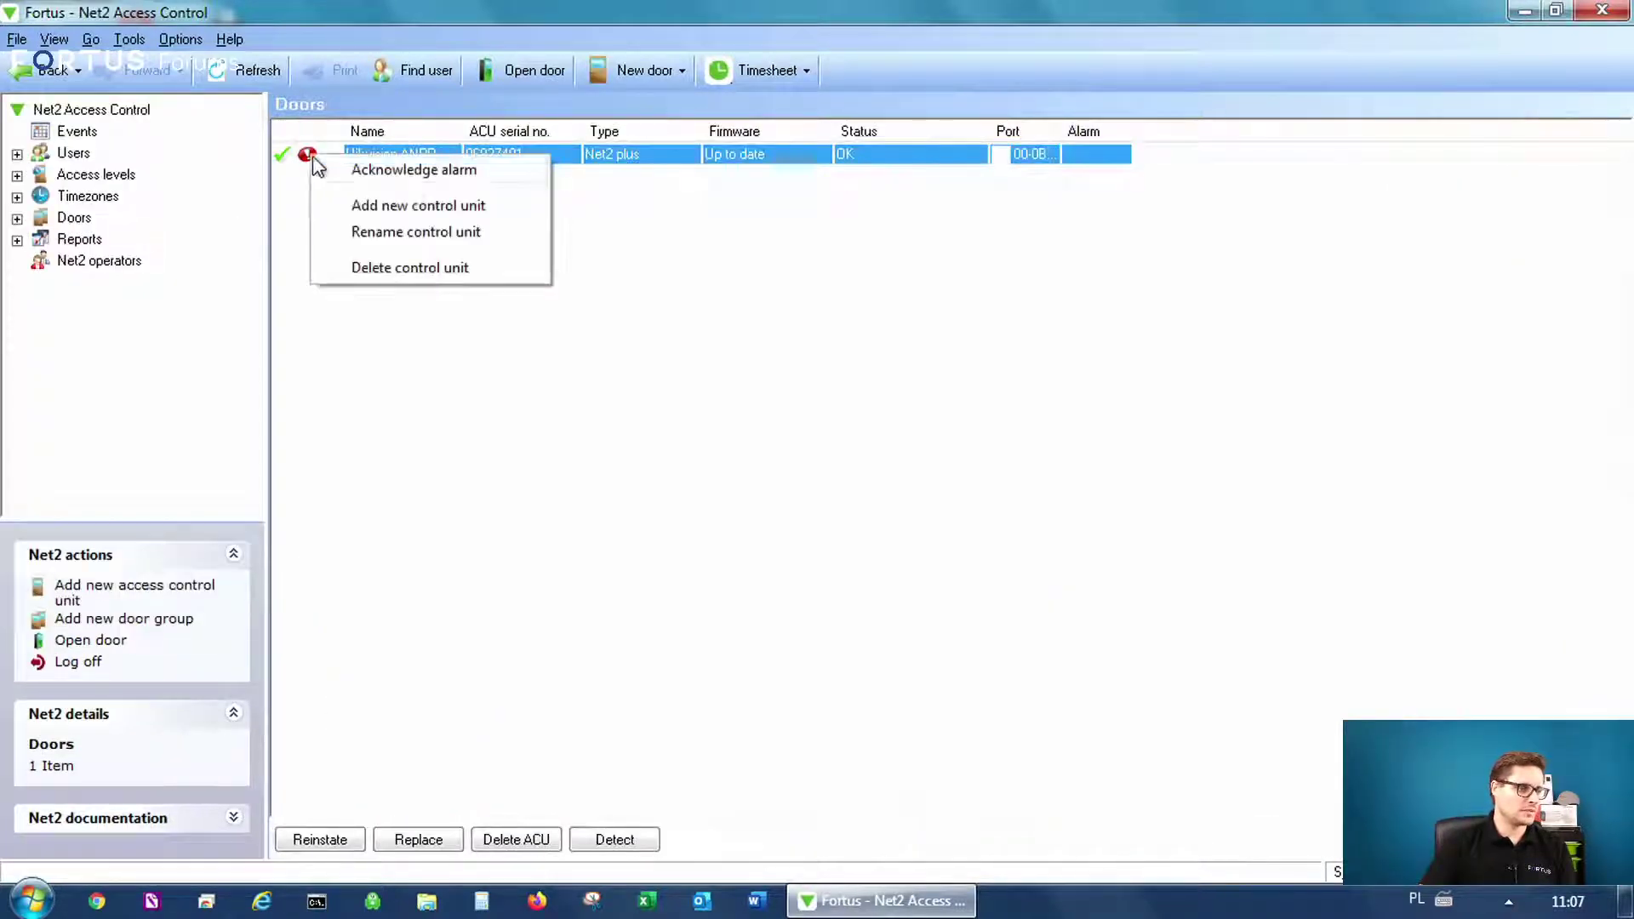
left_click(496, 172)
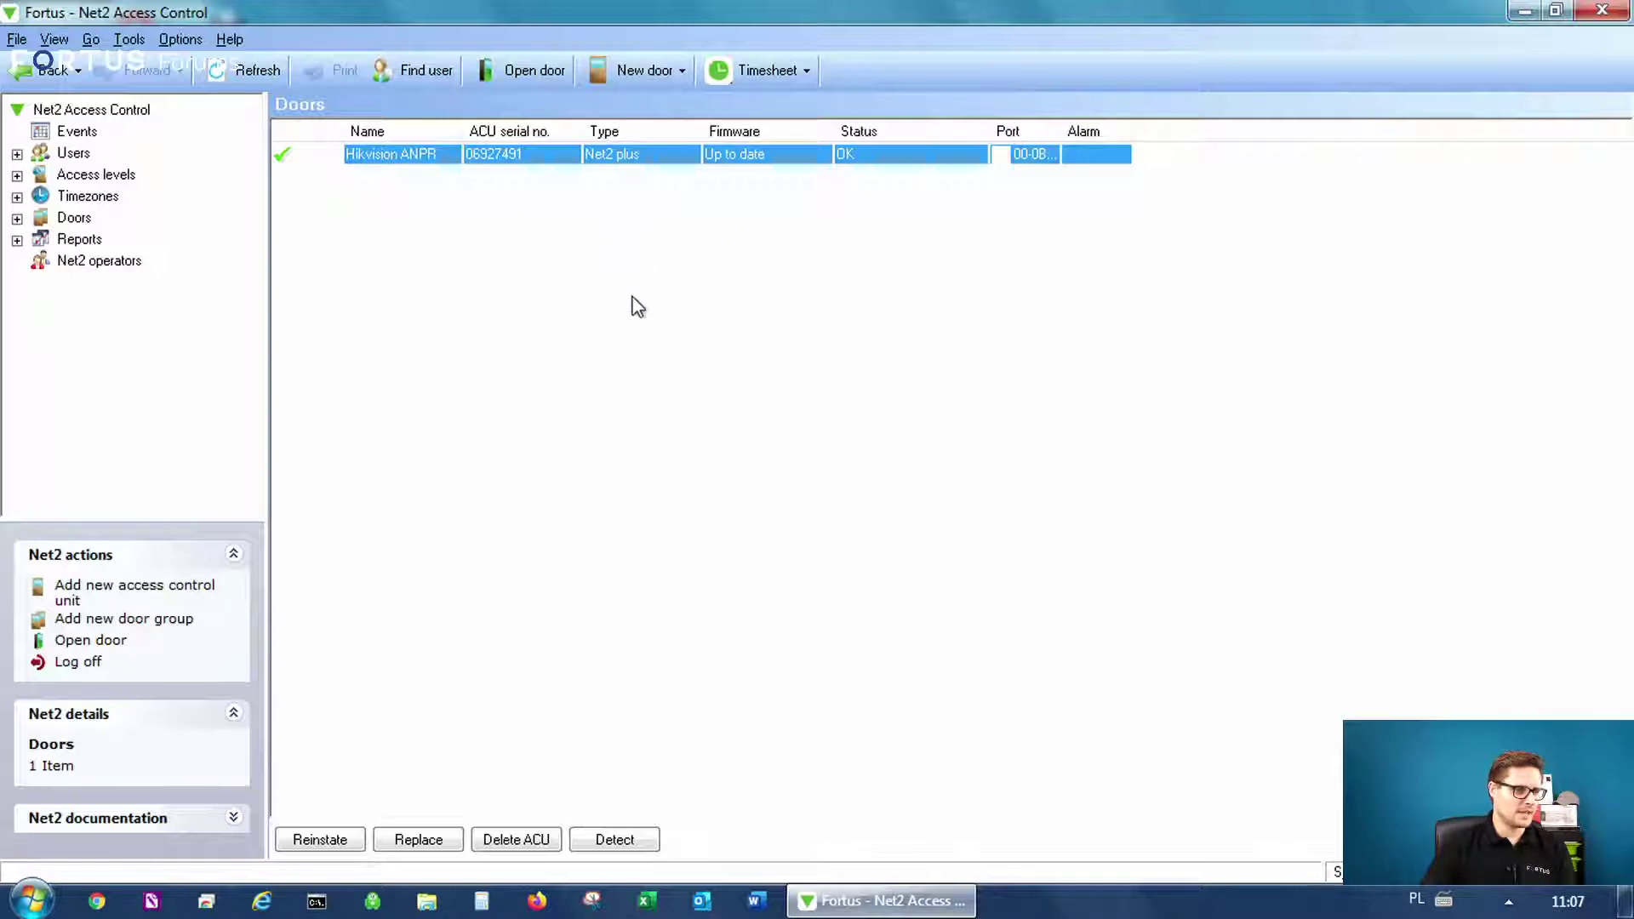
Step: Open the Hikvision ANPR door's settings and check its door name and the name of Reader 1
left_click(18, 220)
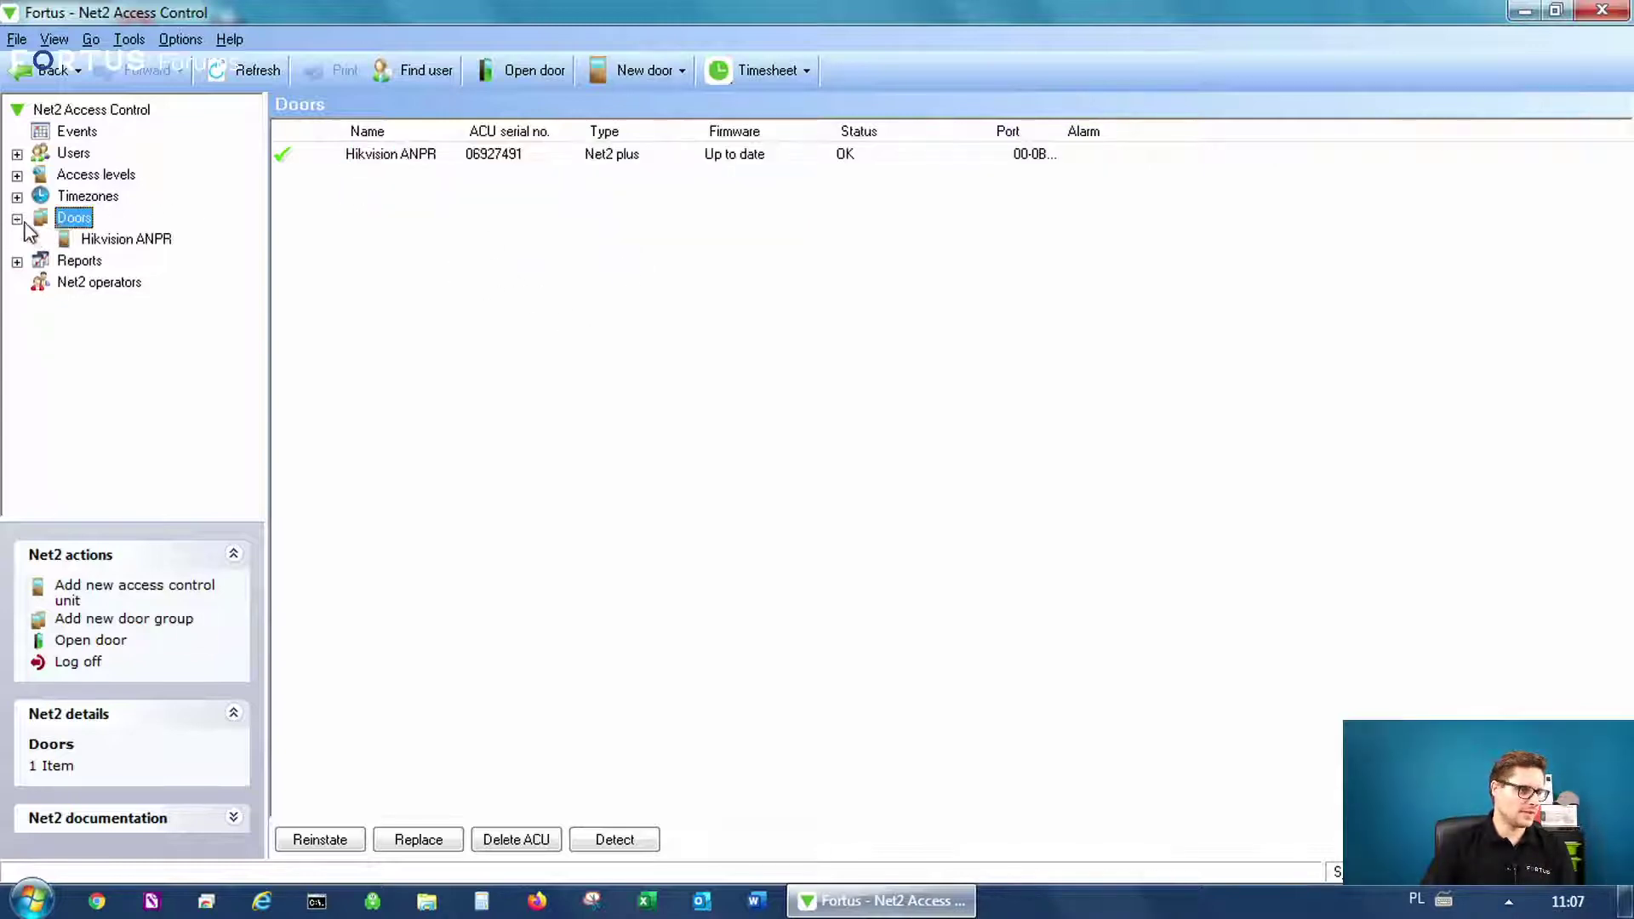
left_click(122, 239)
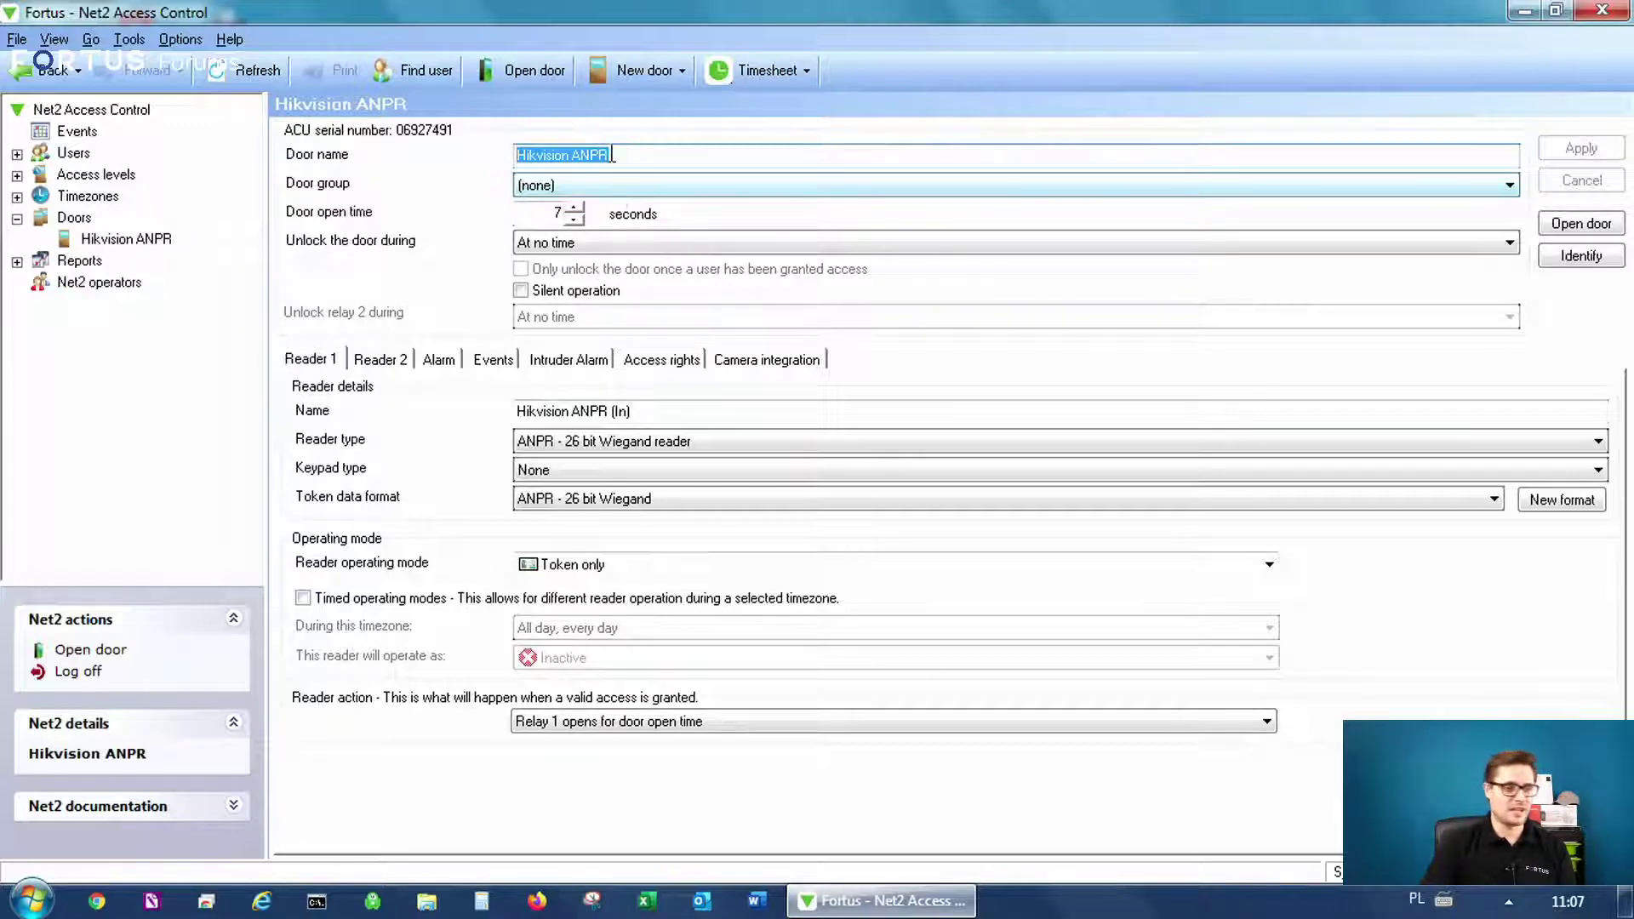
left_click(613, 155)
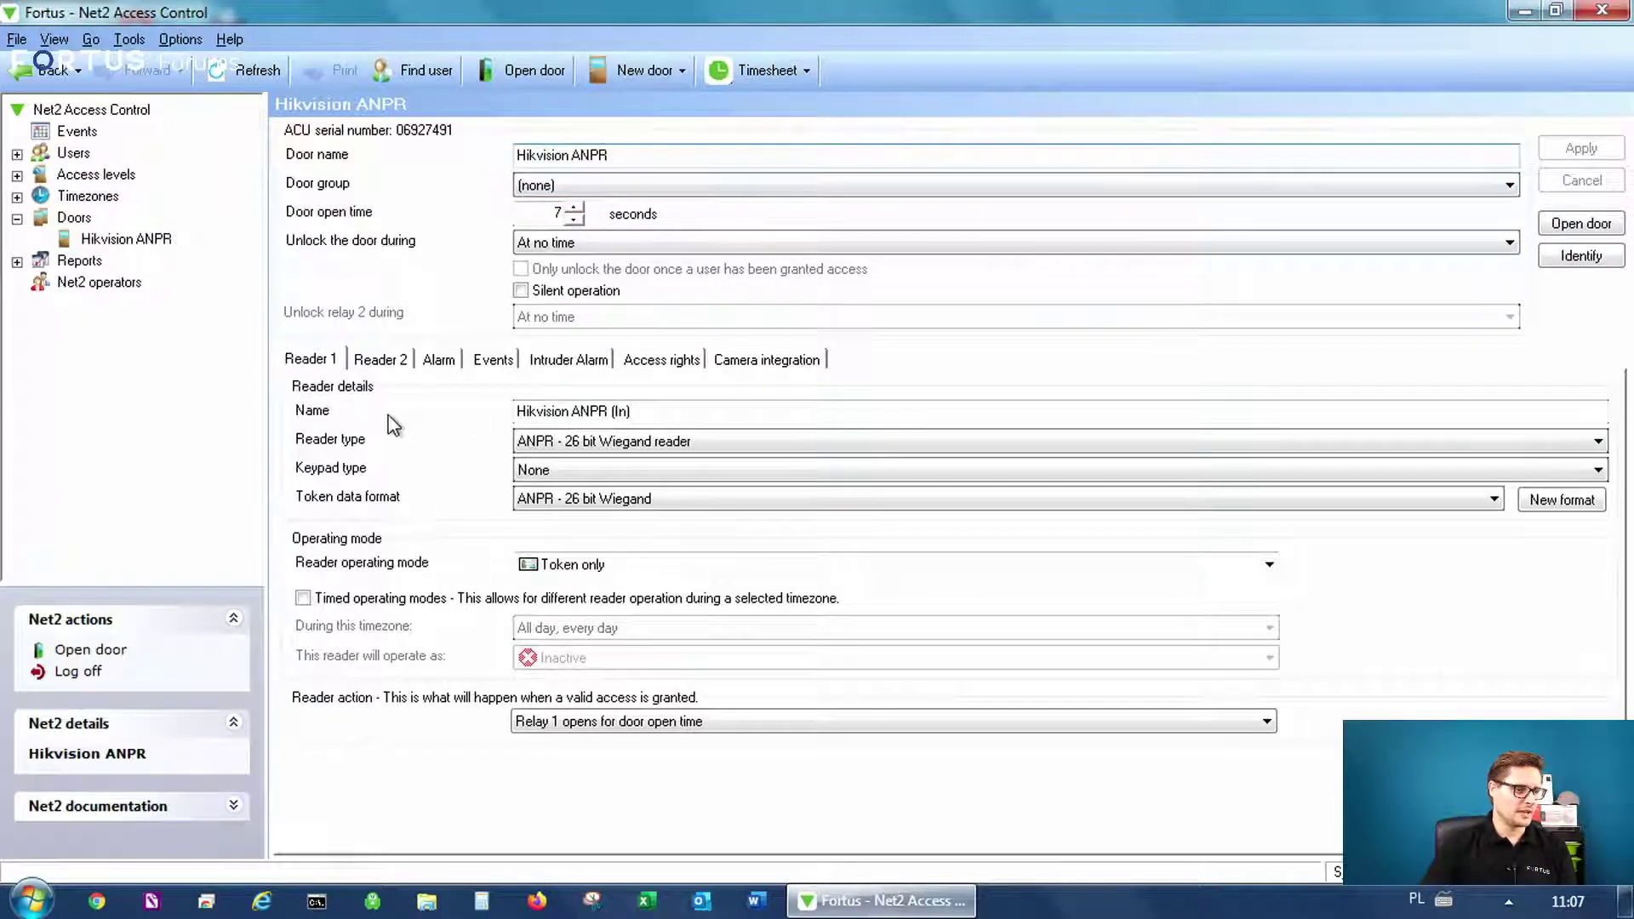
left_click(649, 413)
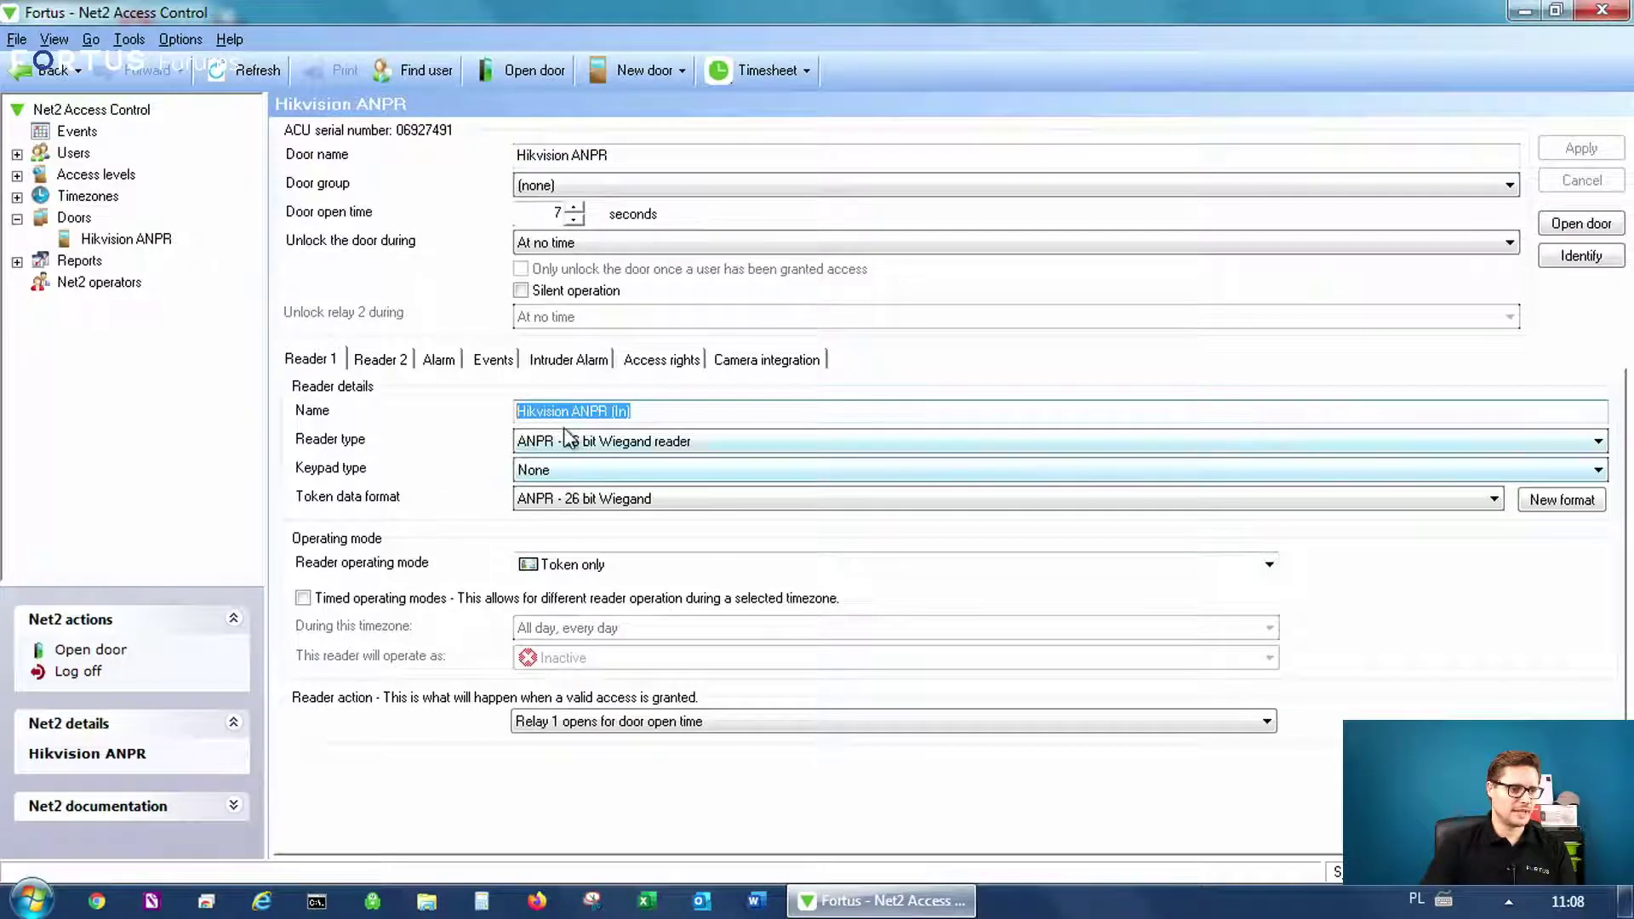
left_click(604, 412)
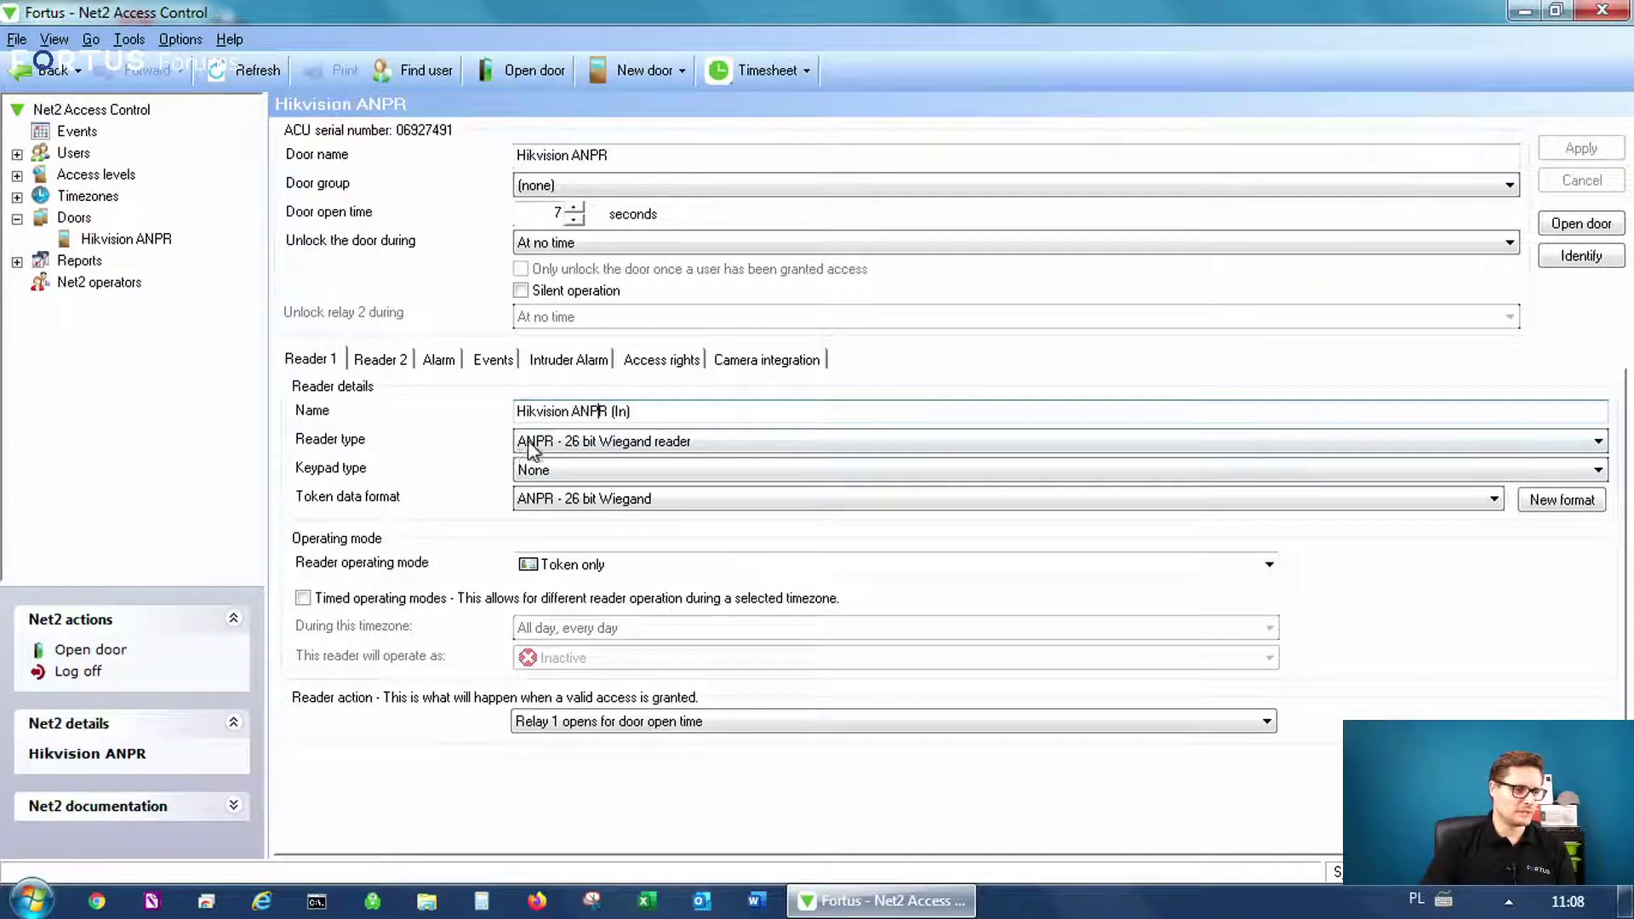
Step: Configure Reader 1 as an ANPR - 26 bit Wiegand reader with the ANPR - 26 bit Wiegand token format and Token only operating mode
left_click(581, 446)
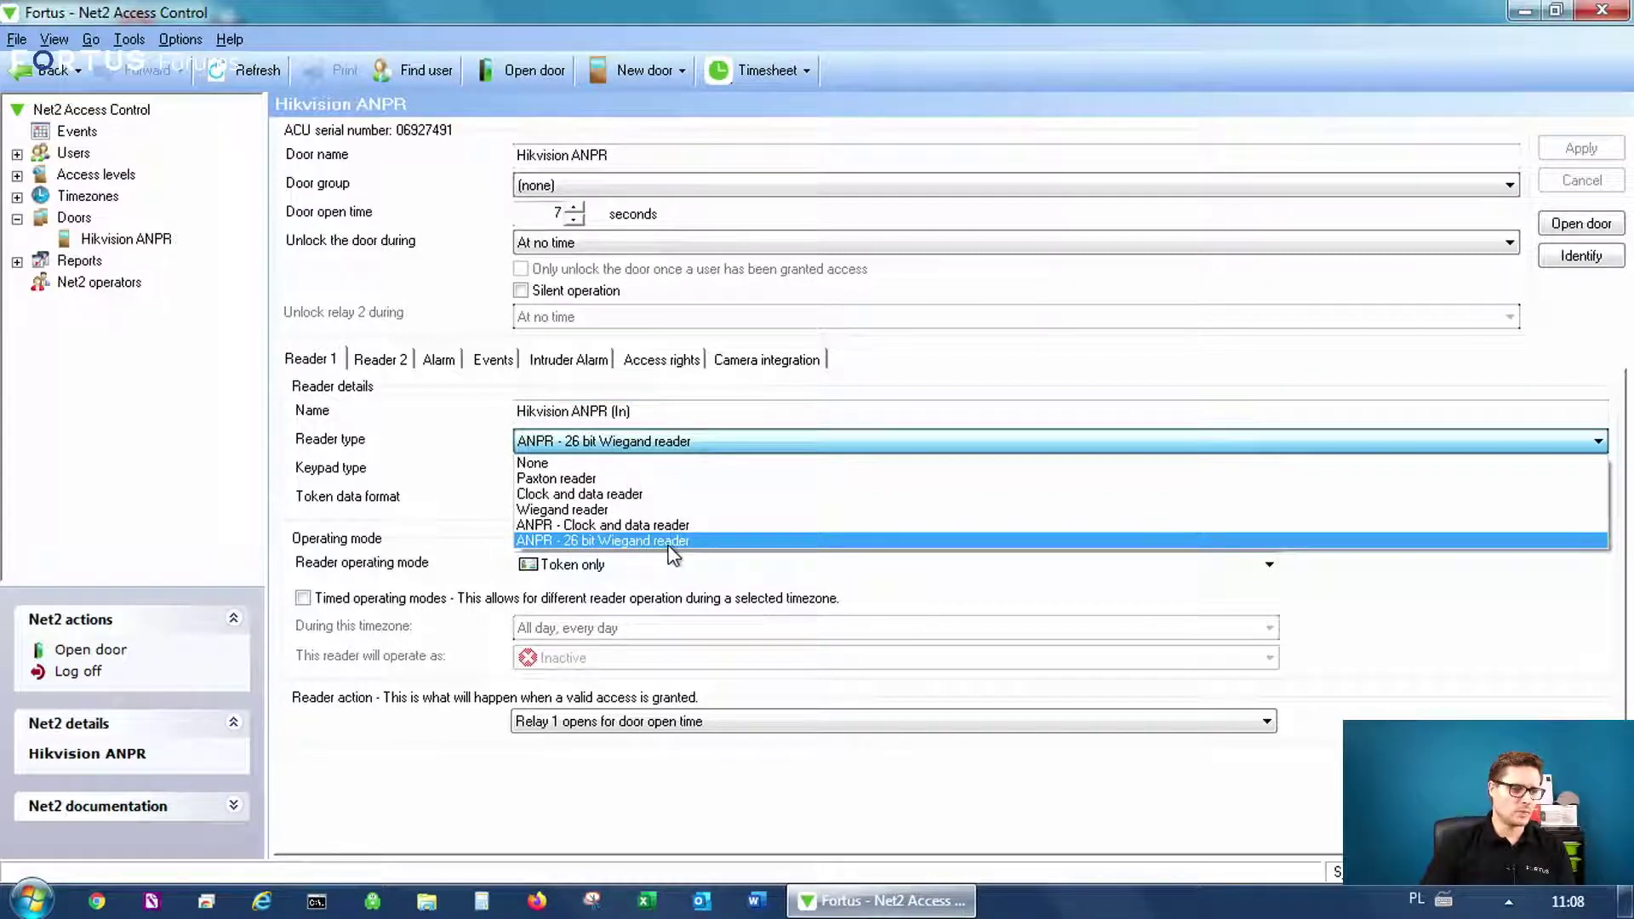
left_click(640, 542)
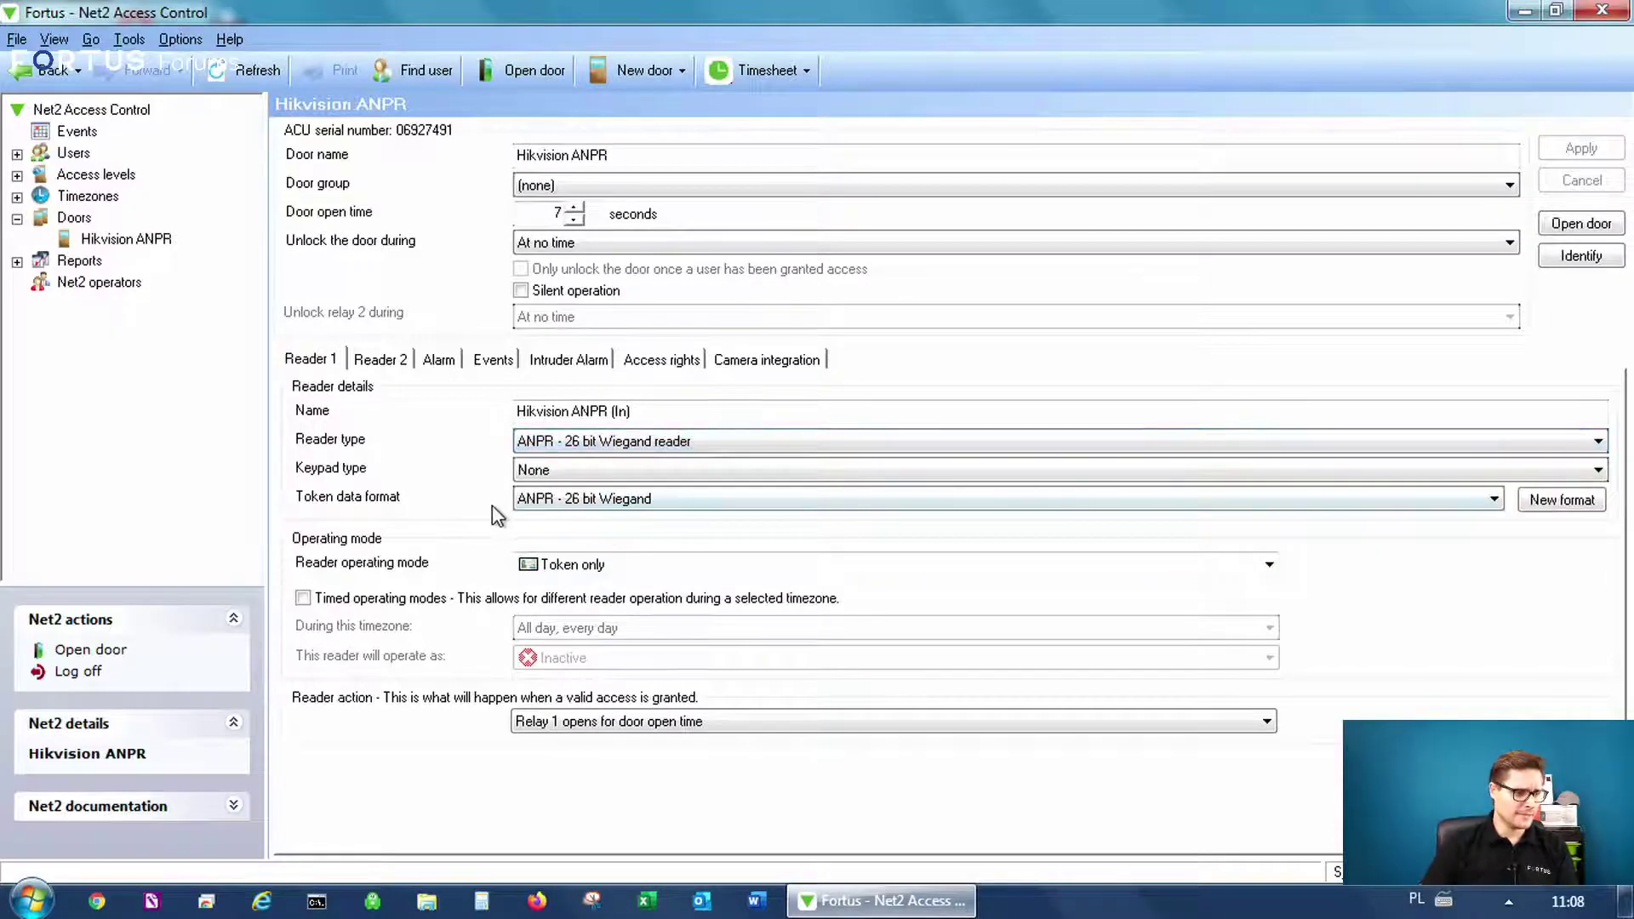
left_click(684, 508)
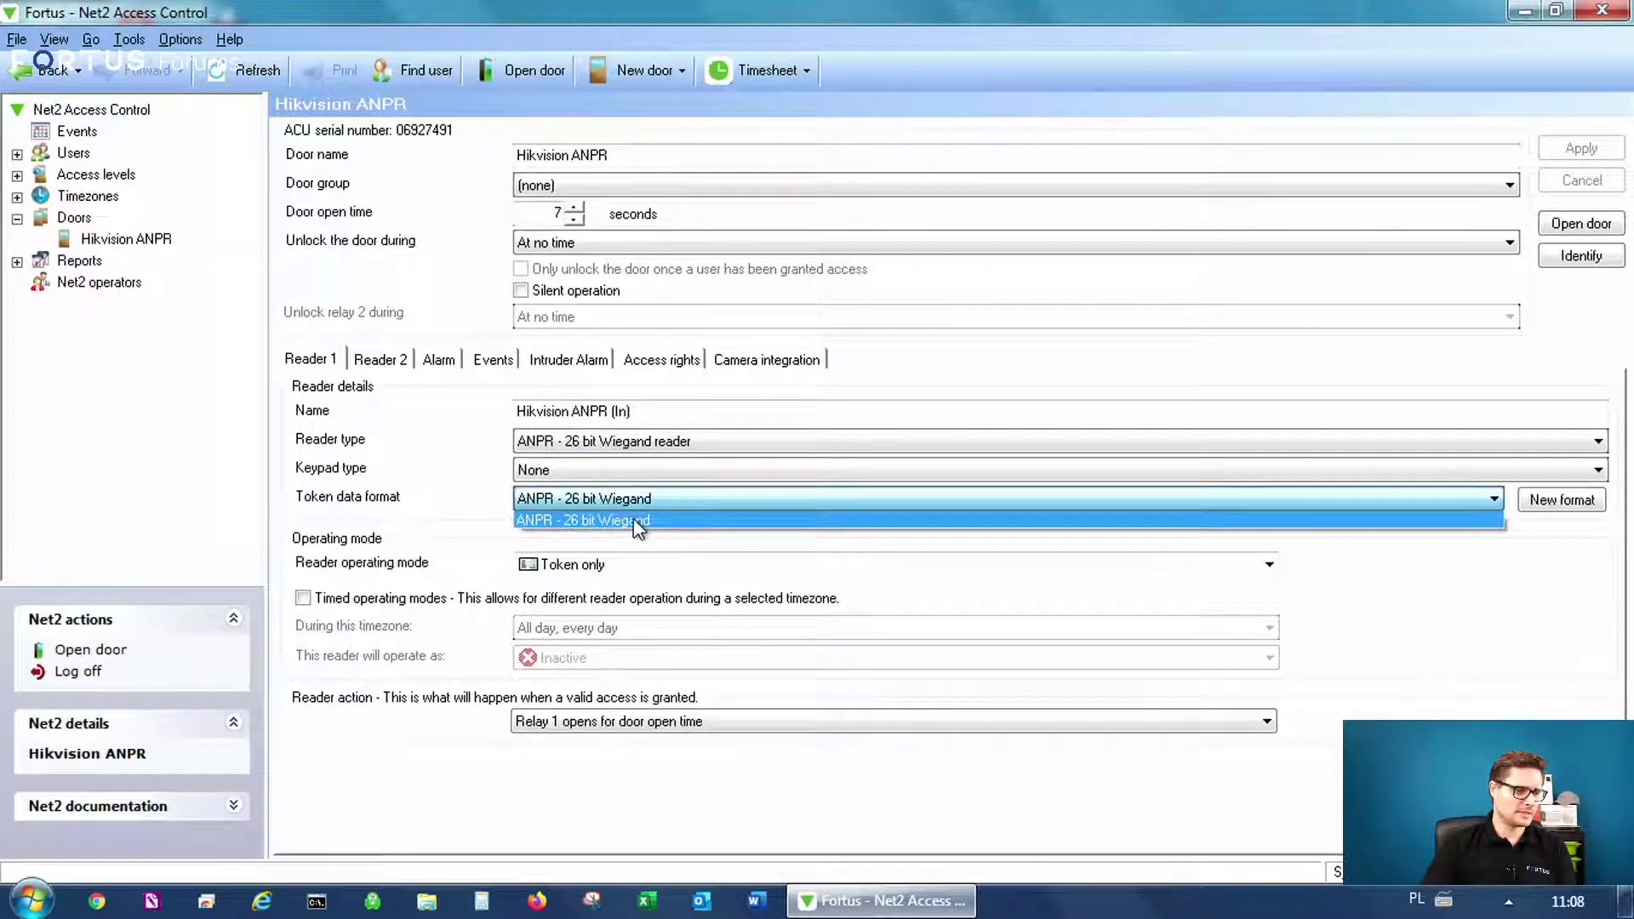
left_click(470, 498)
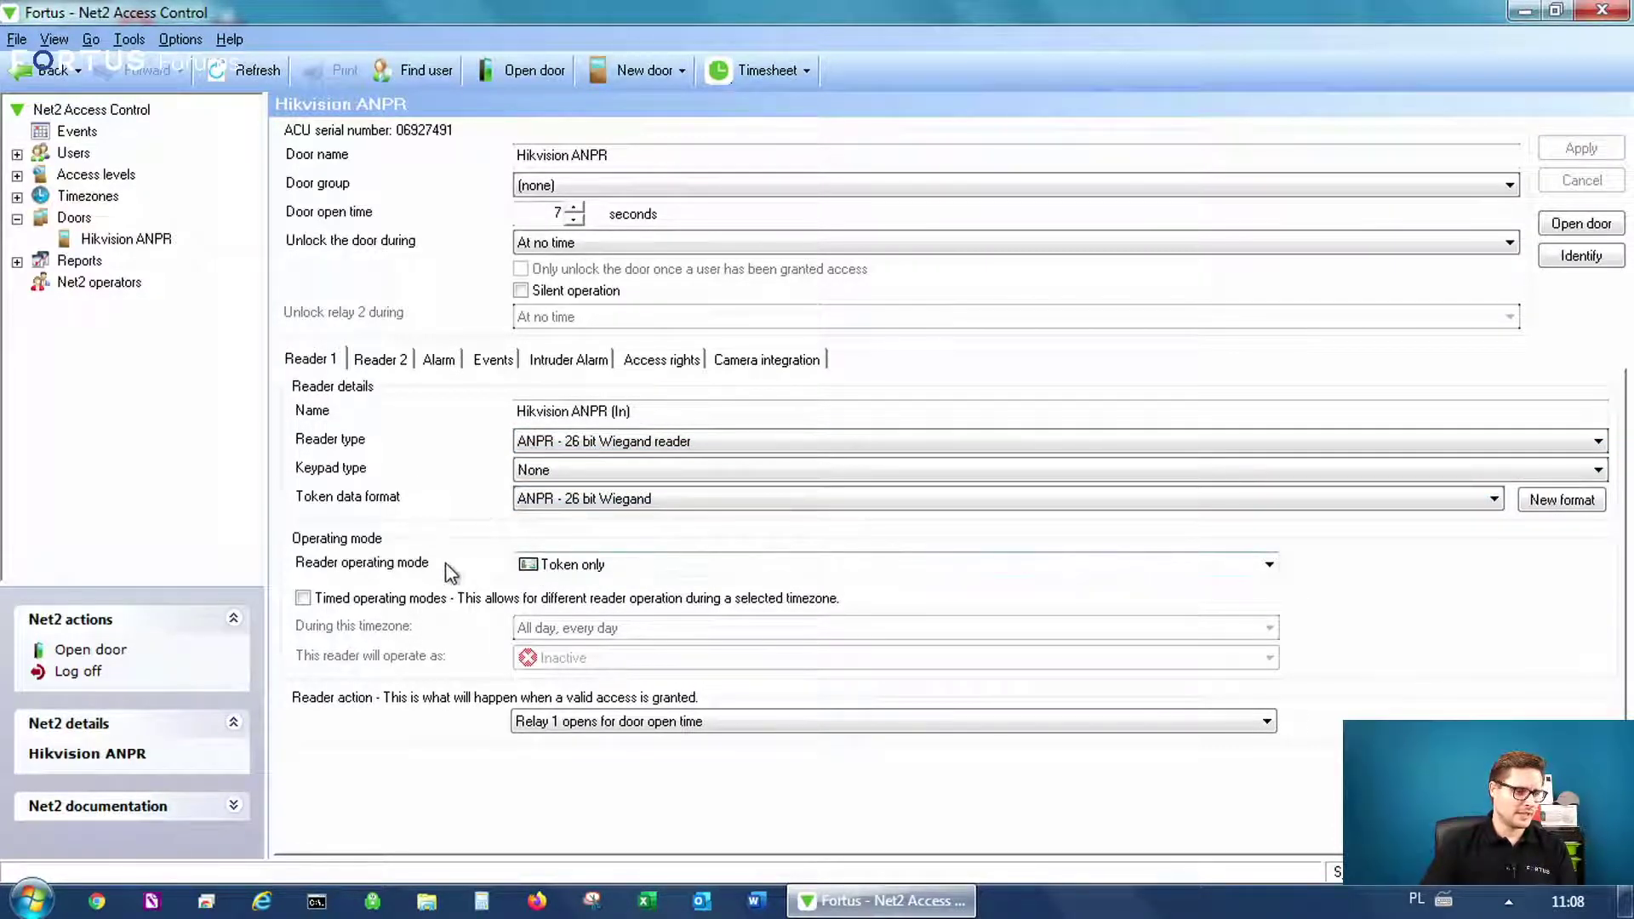
left_click(681, 566)
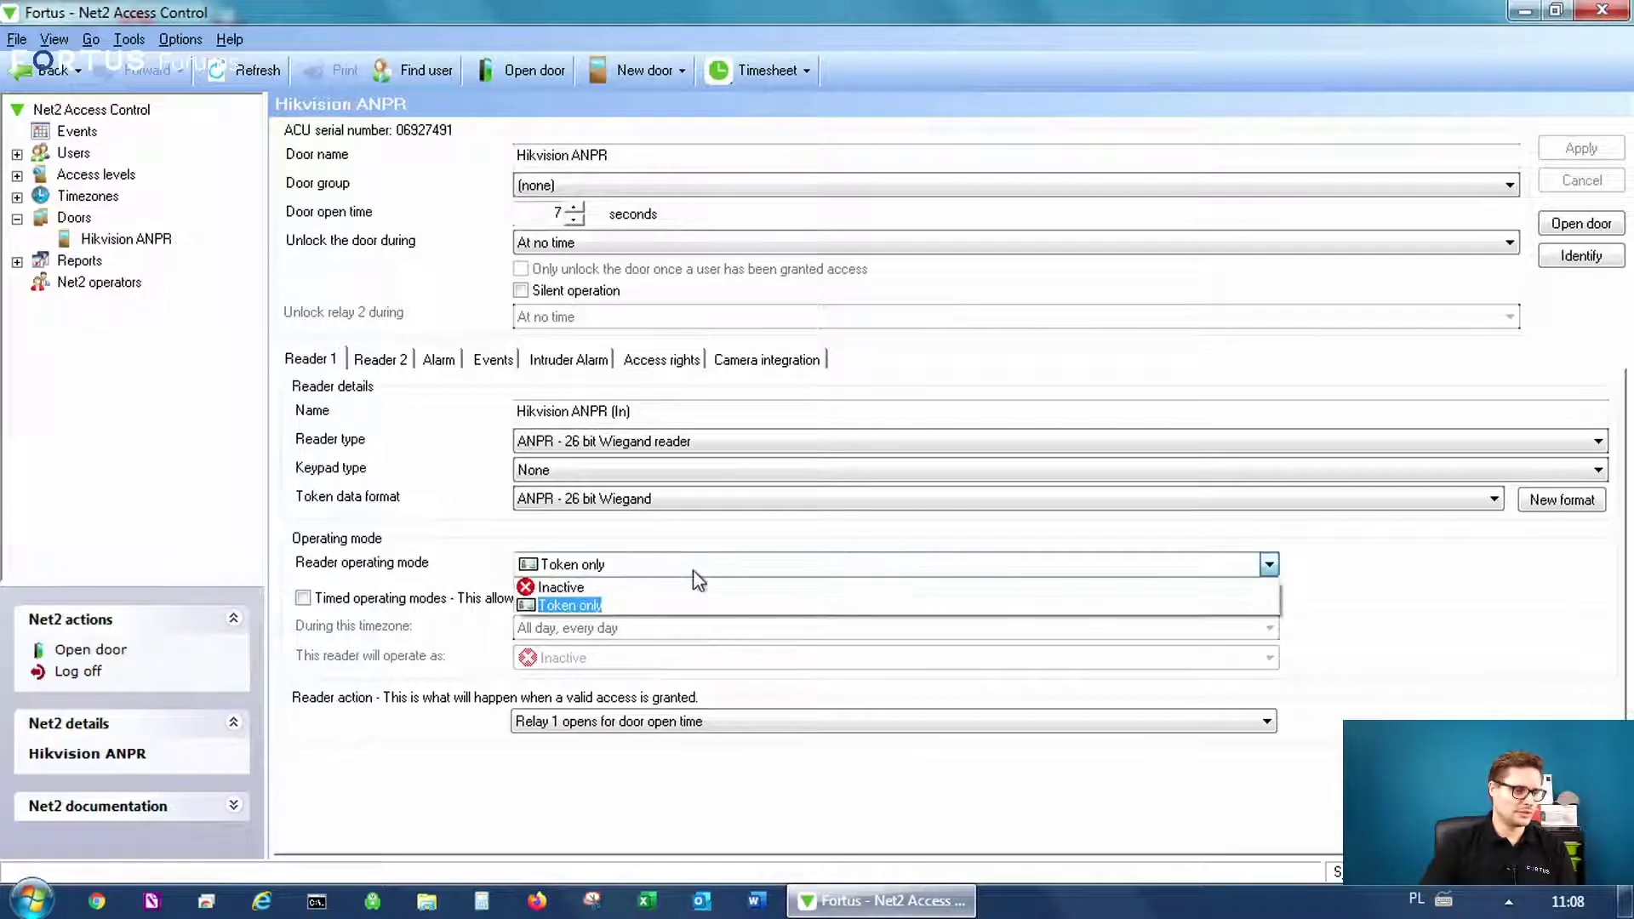
left_click(587, 605)
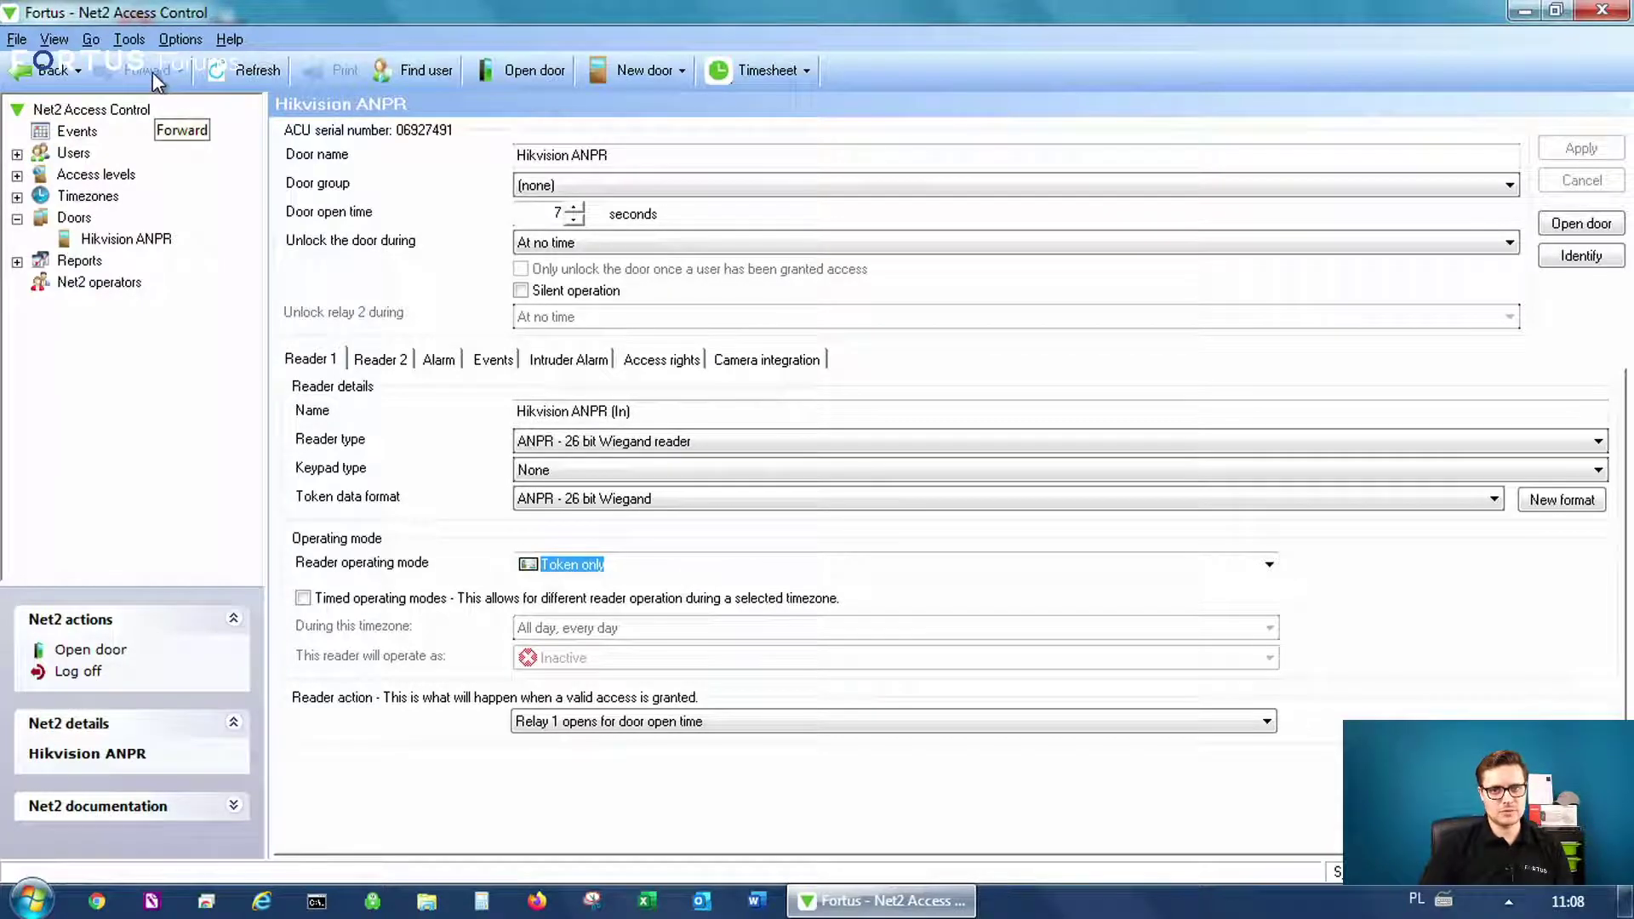
Step: Open the camera integration options and check the host name and port of the Hikvision DVR System server
left_click(180, 39)
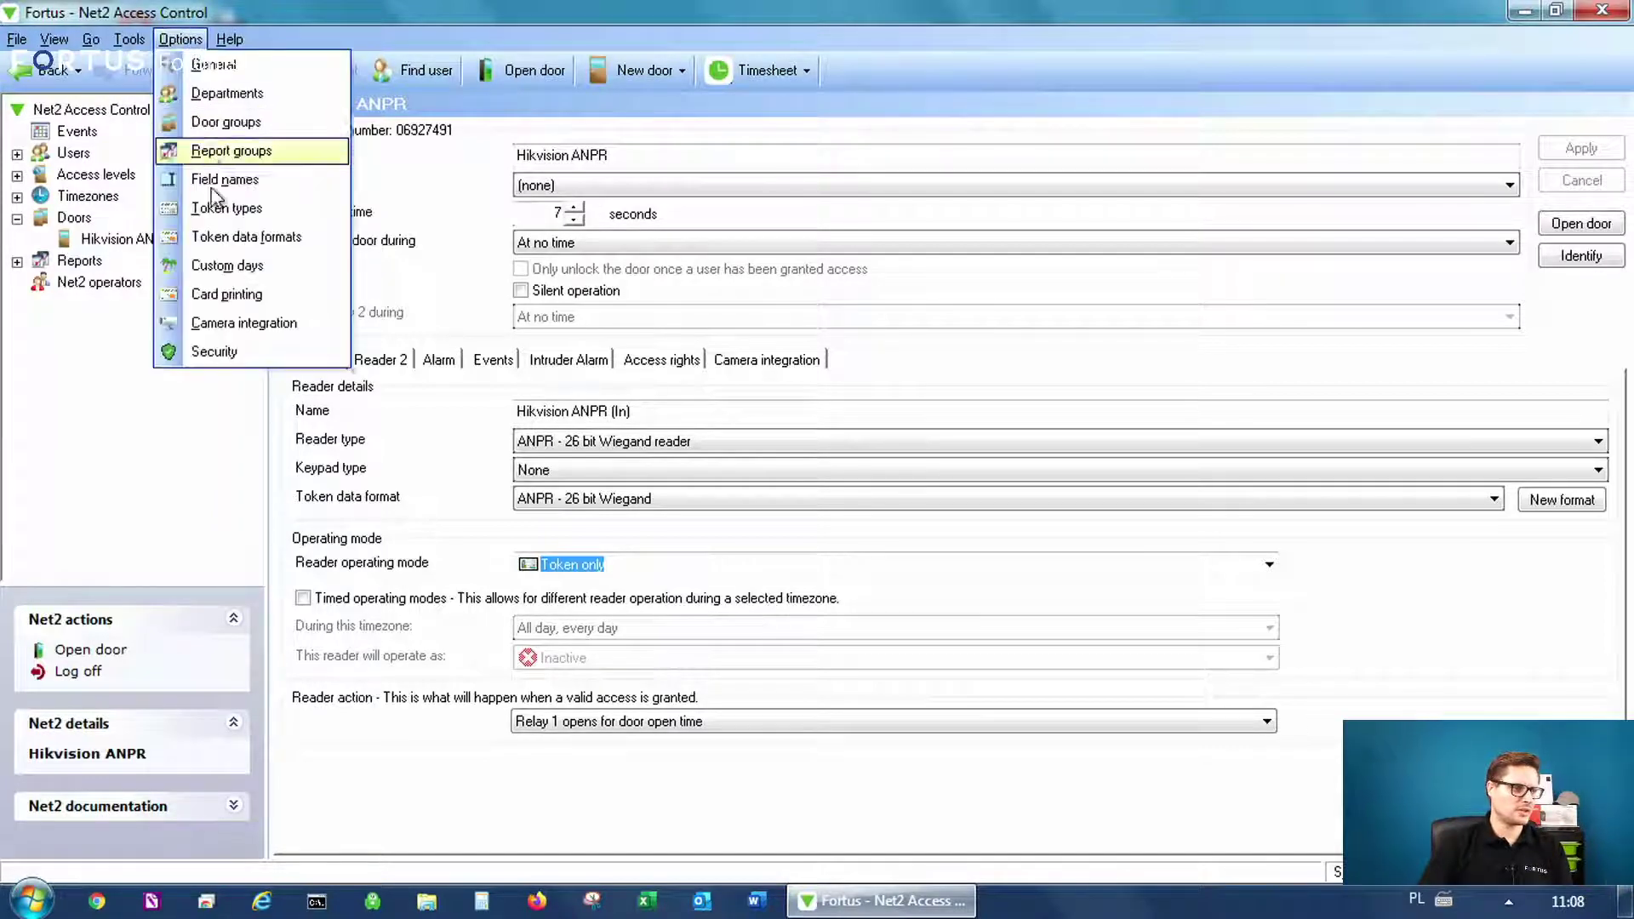
left_click(287, 328)
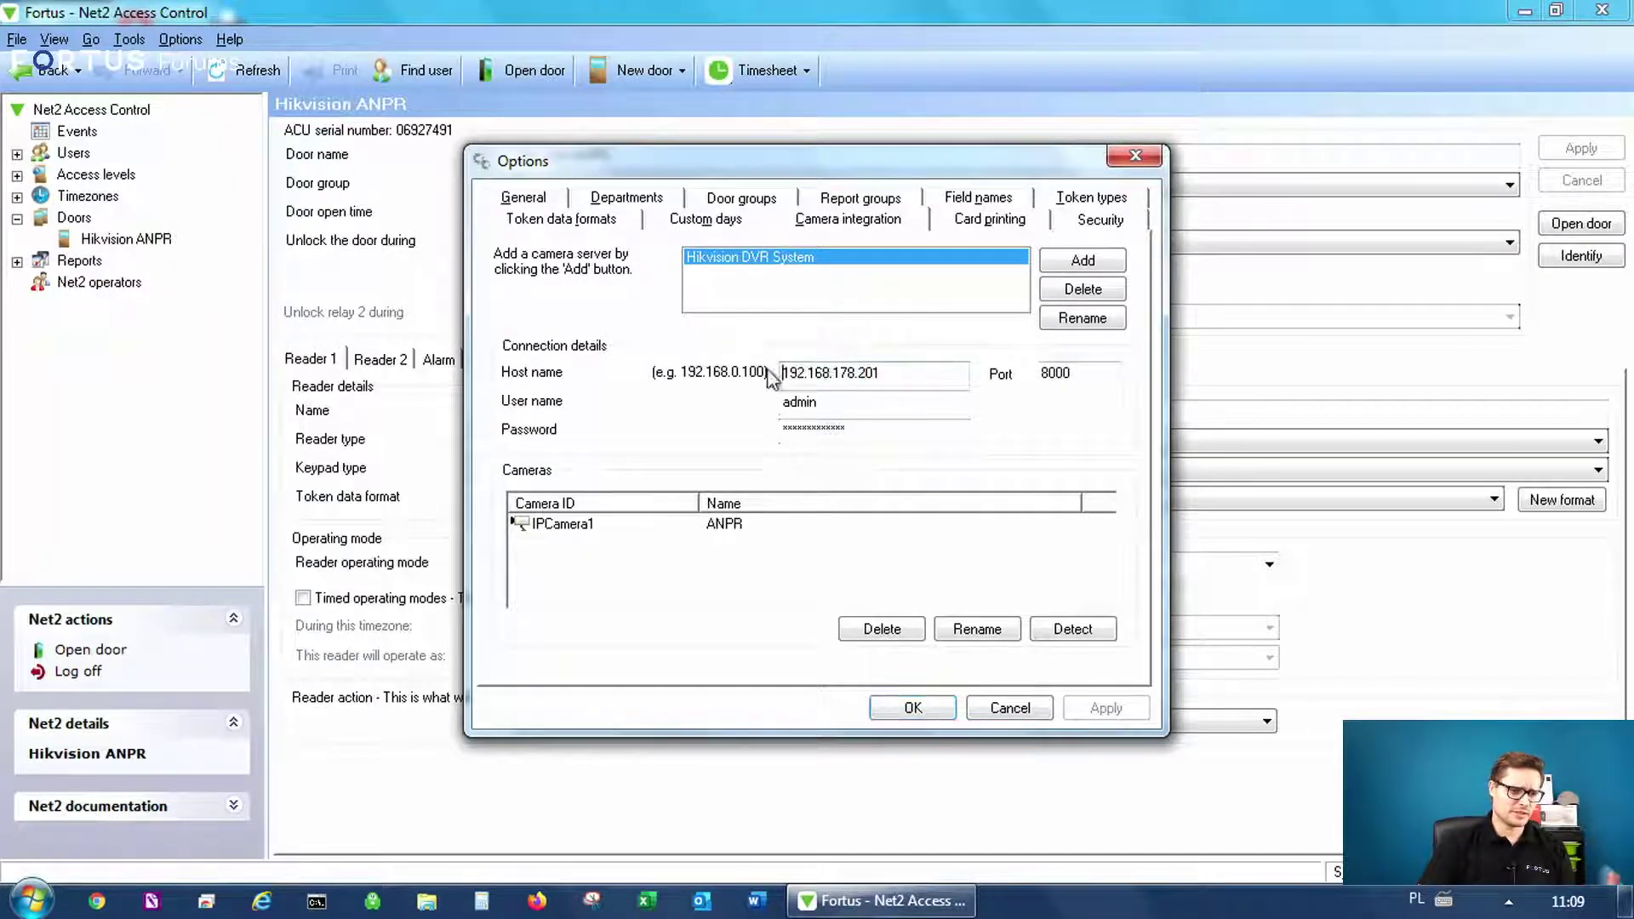
left_click_drag(773, 375, 936, 382)
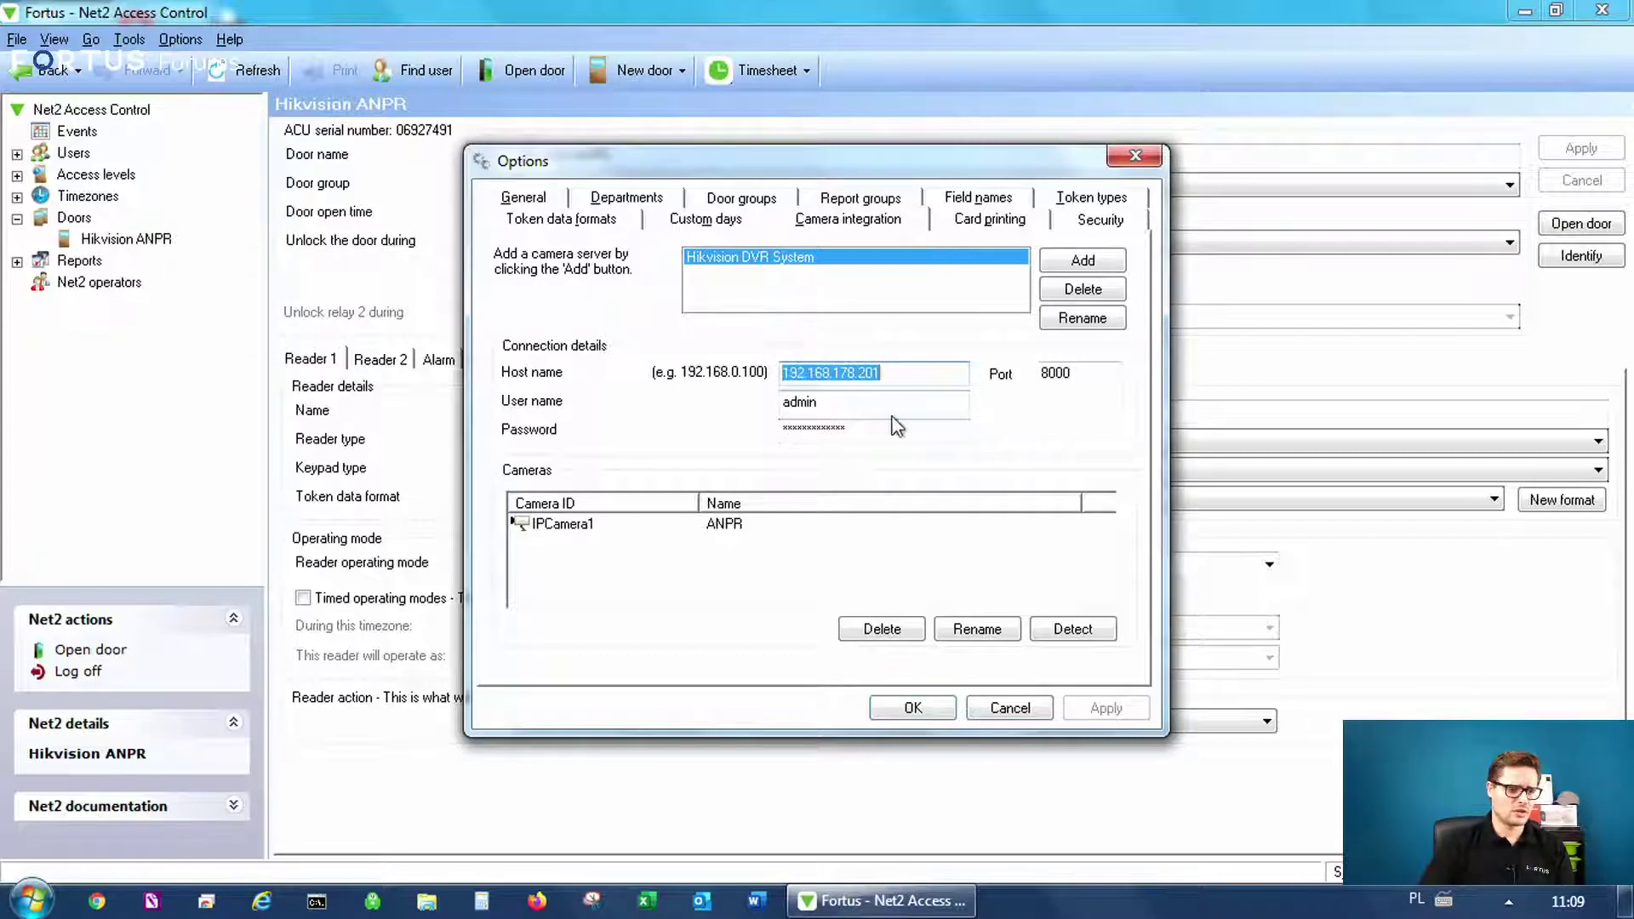
double_click(1066, 375)
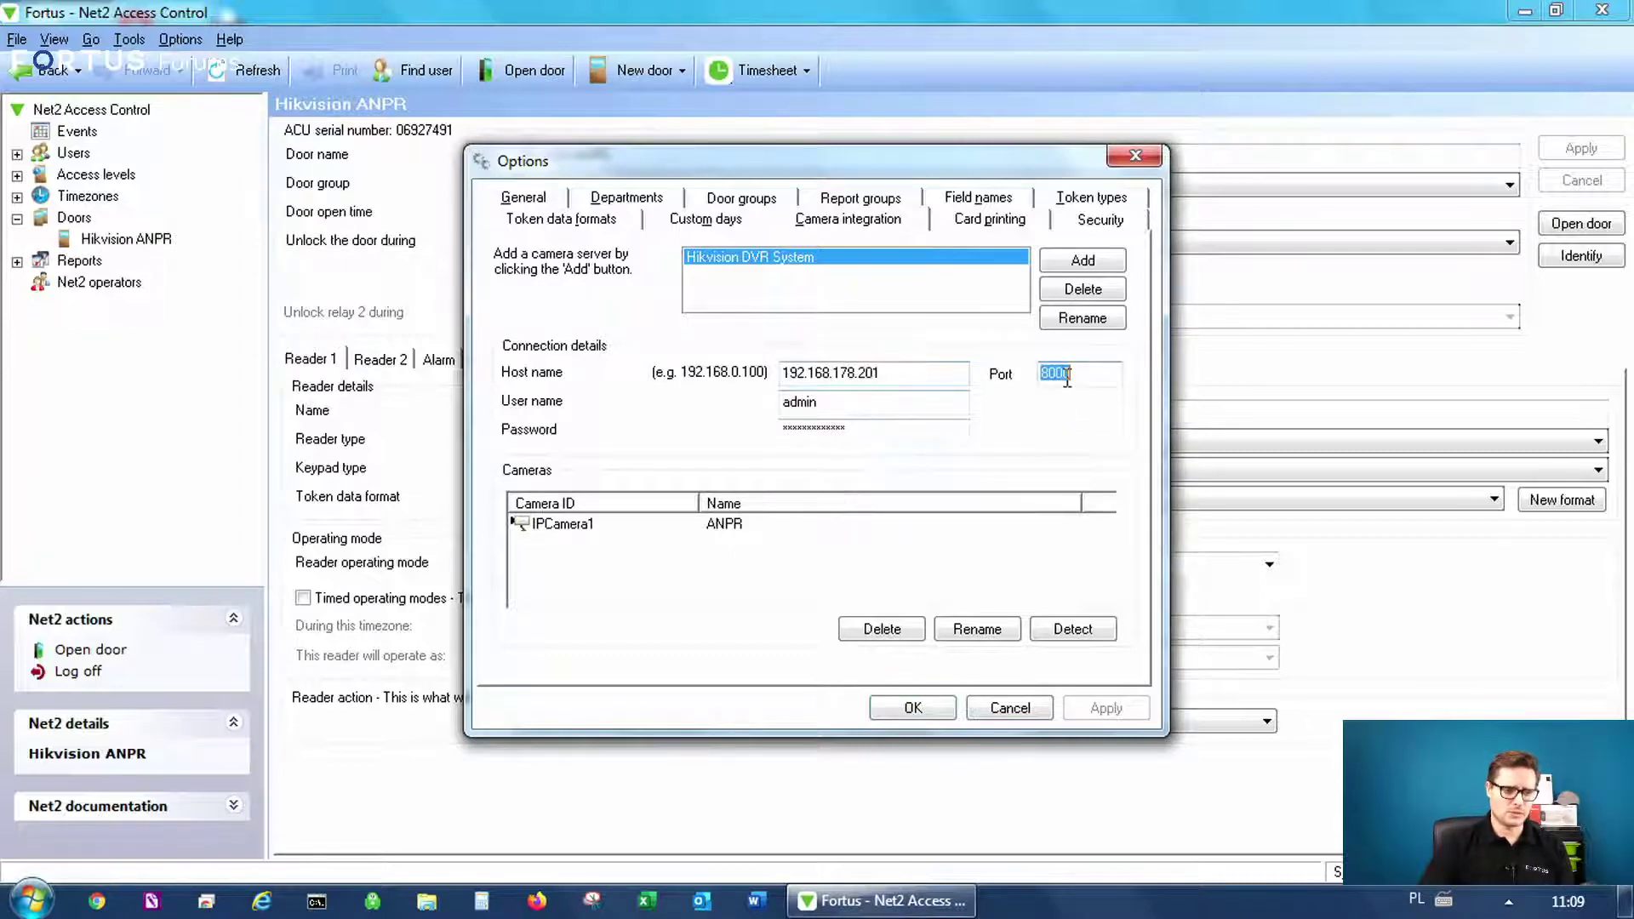
left_click(691, 528)
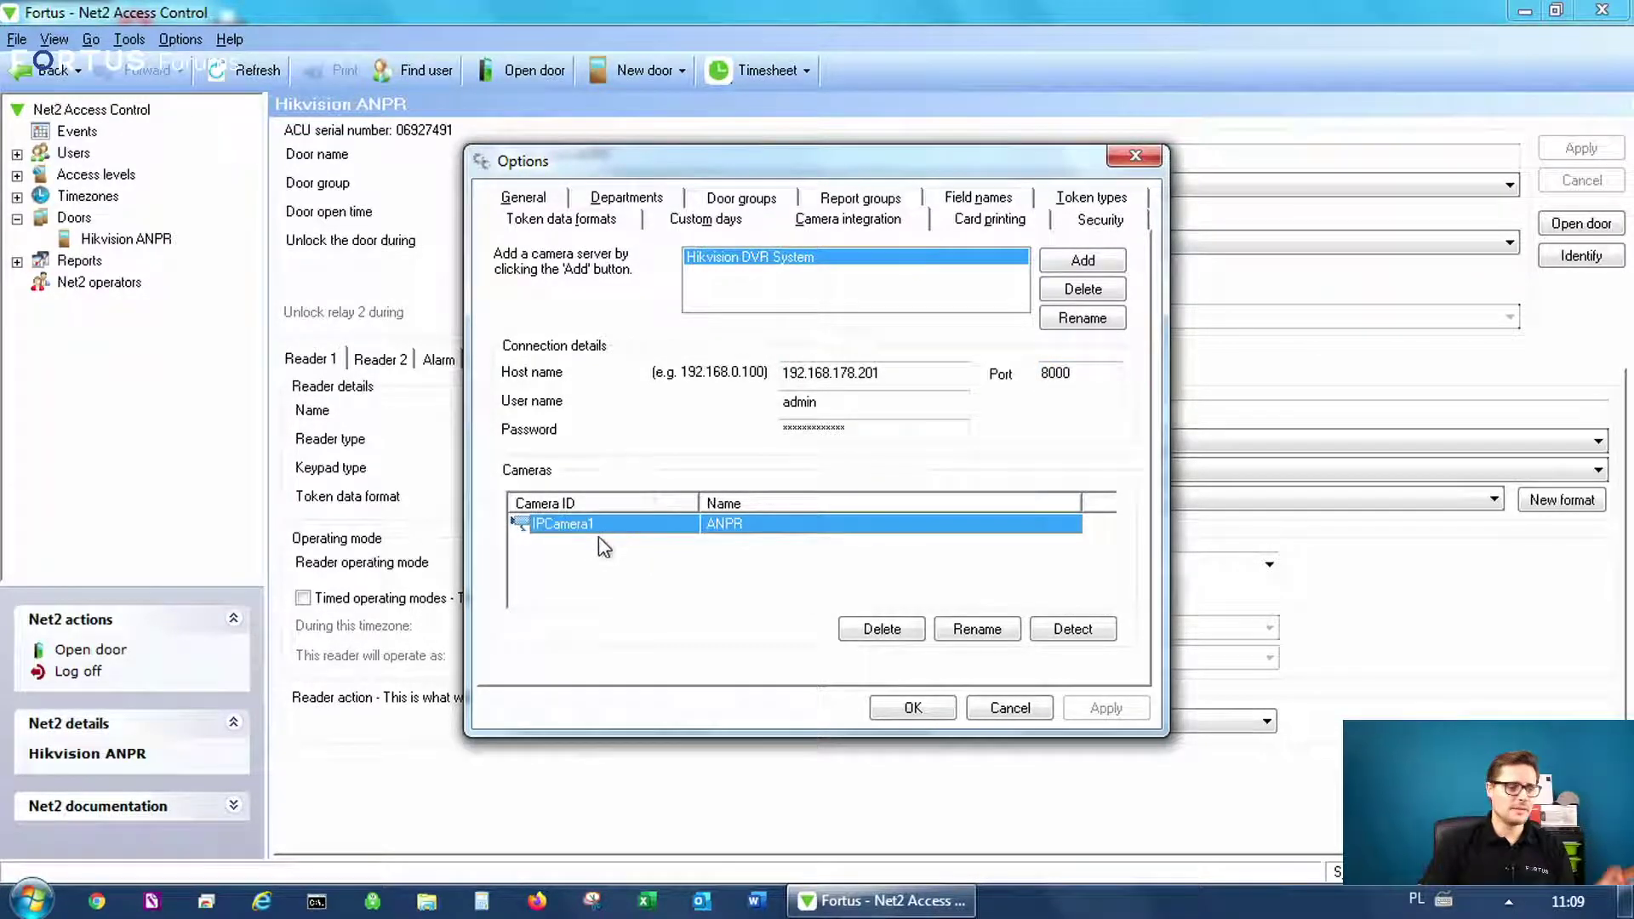
left_click(974, 629)
left_click(1002, 463)
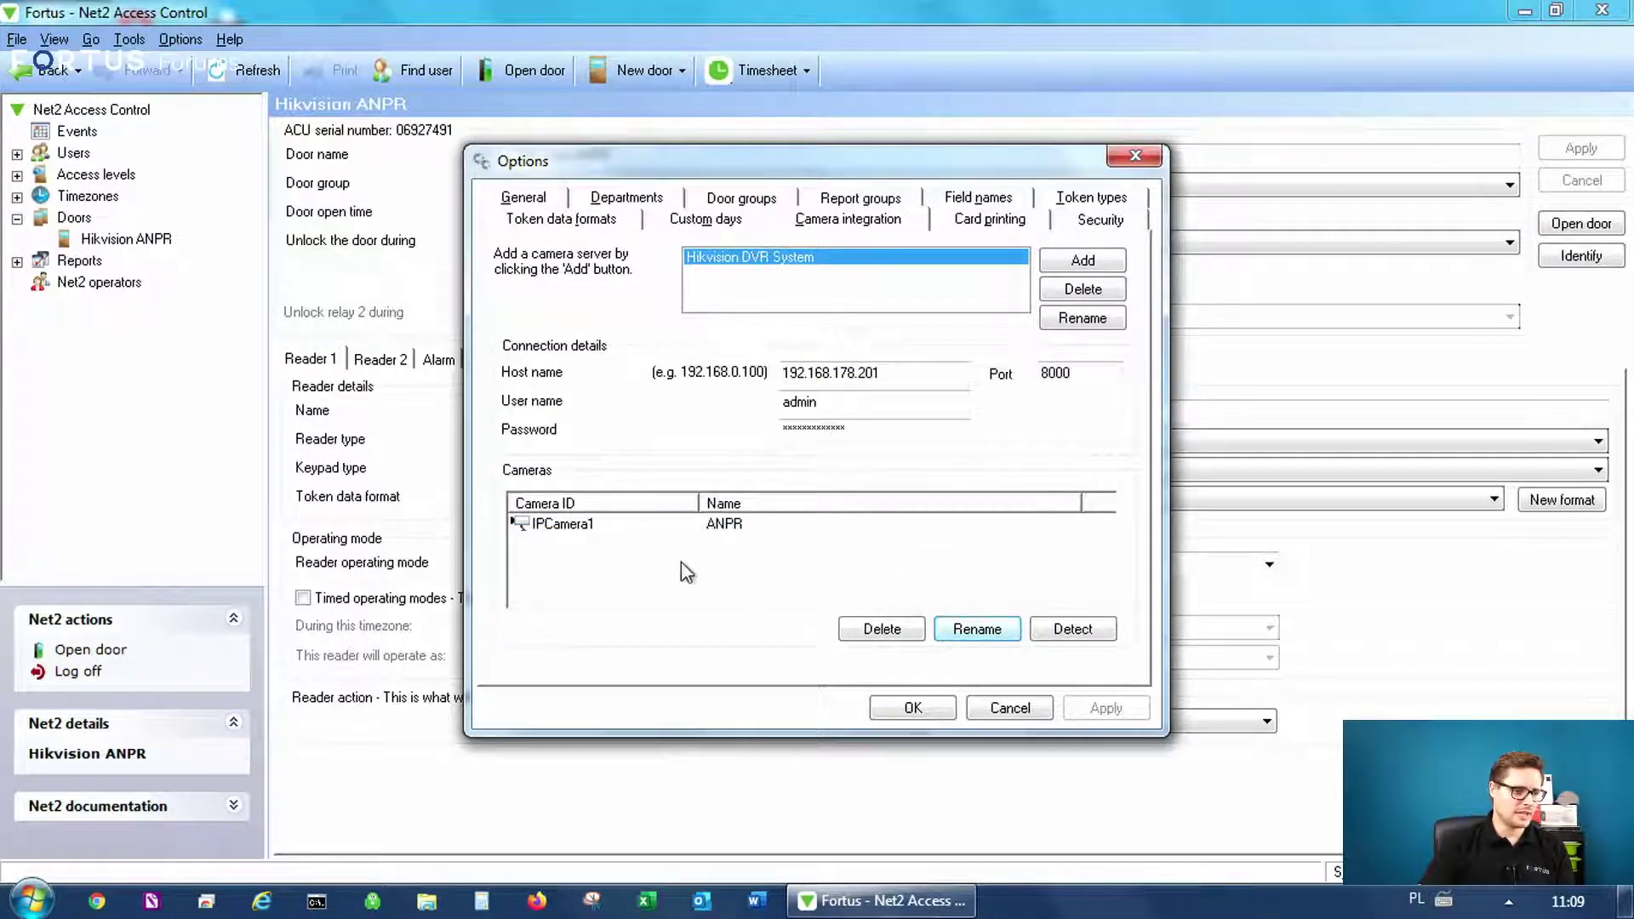
Step: Detect the cameras on the Hikvision DVR System server, check the ANPR camera's name, and confirm the options
left_click(675, 528)
left_click(1057, 635)
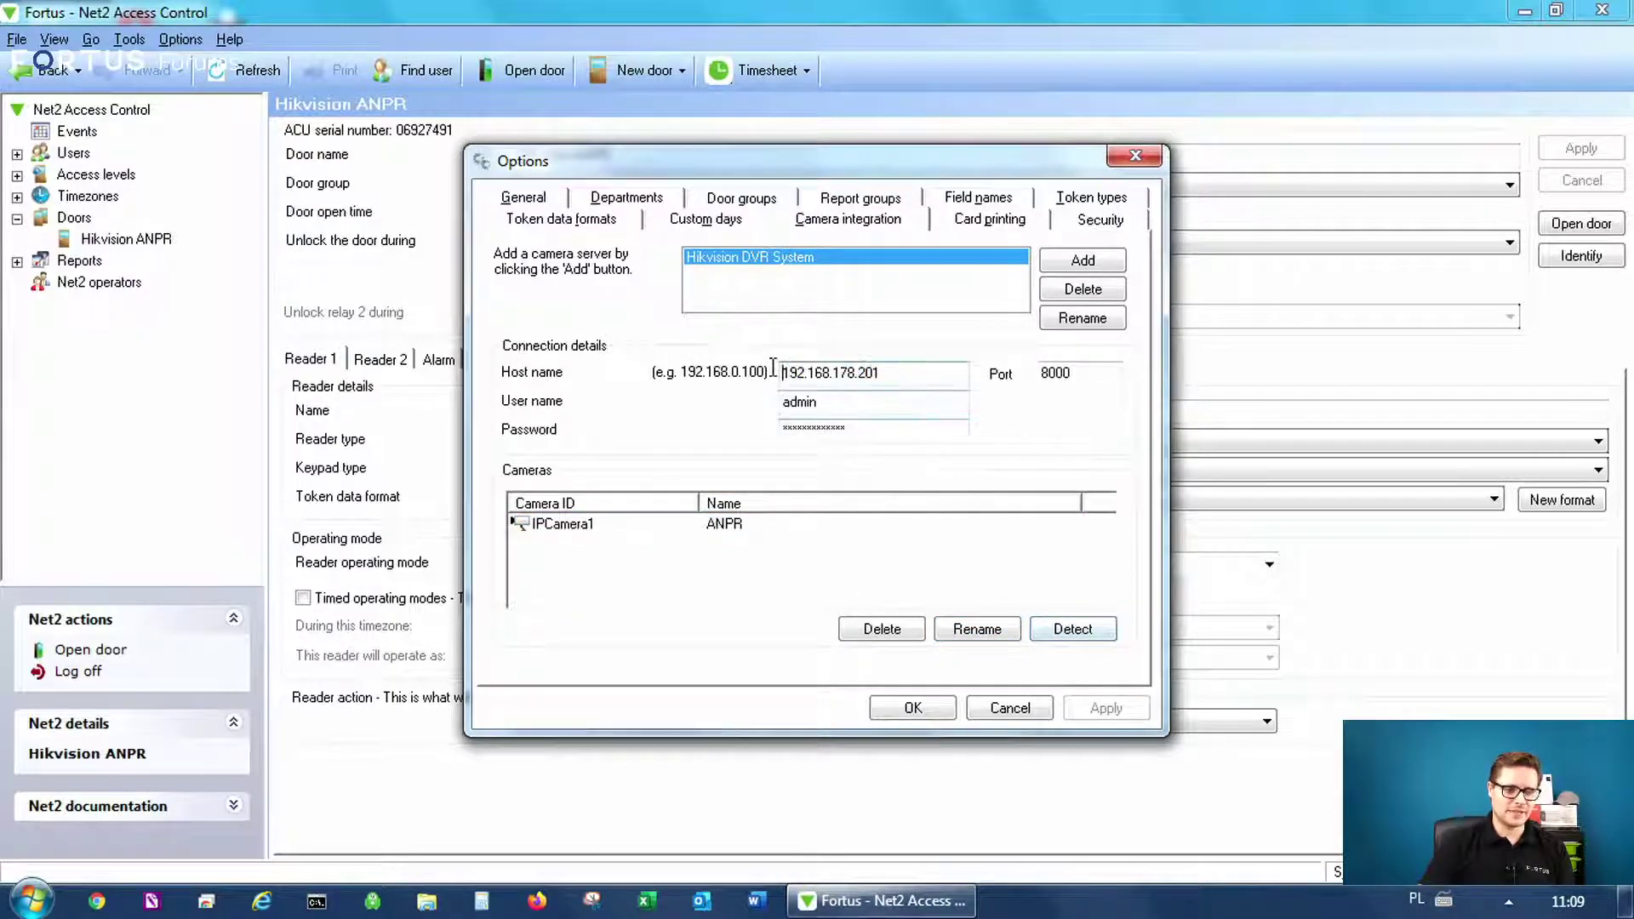
double_click(905, 372)
double_click(733, 526)
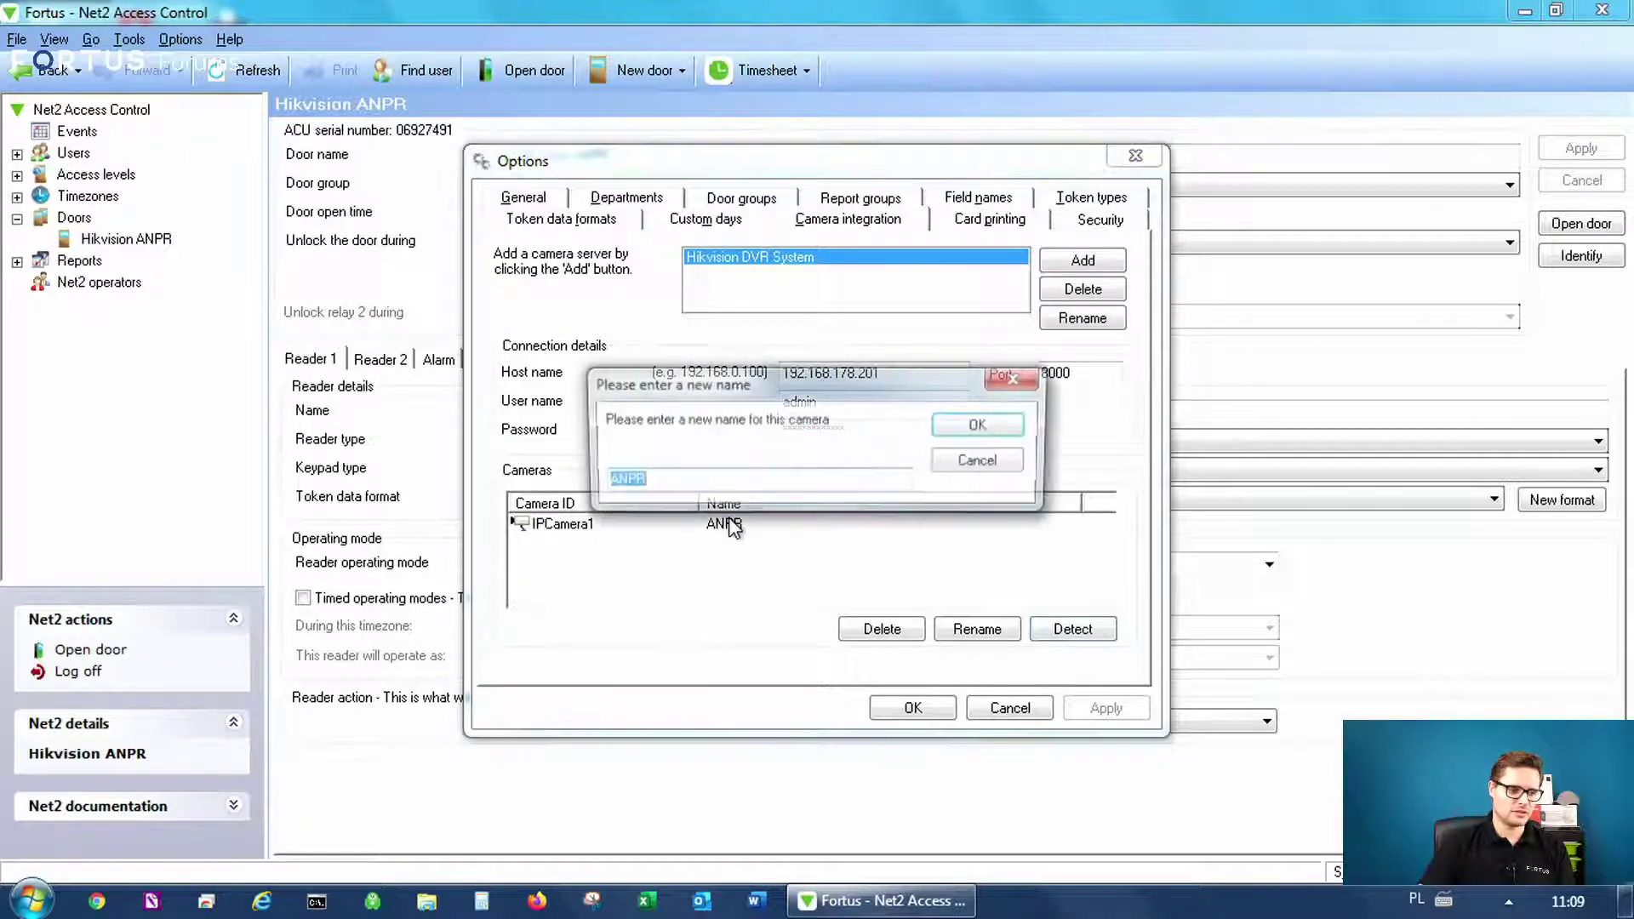
left_click(994, 481)
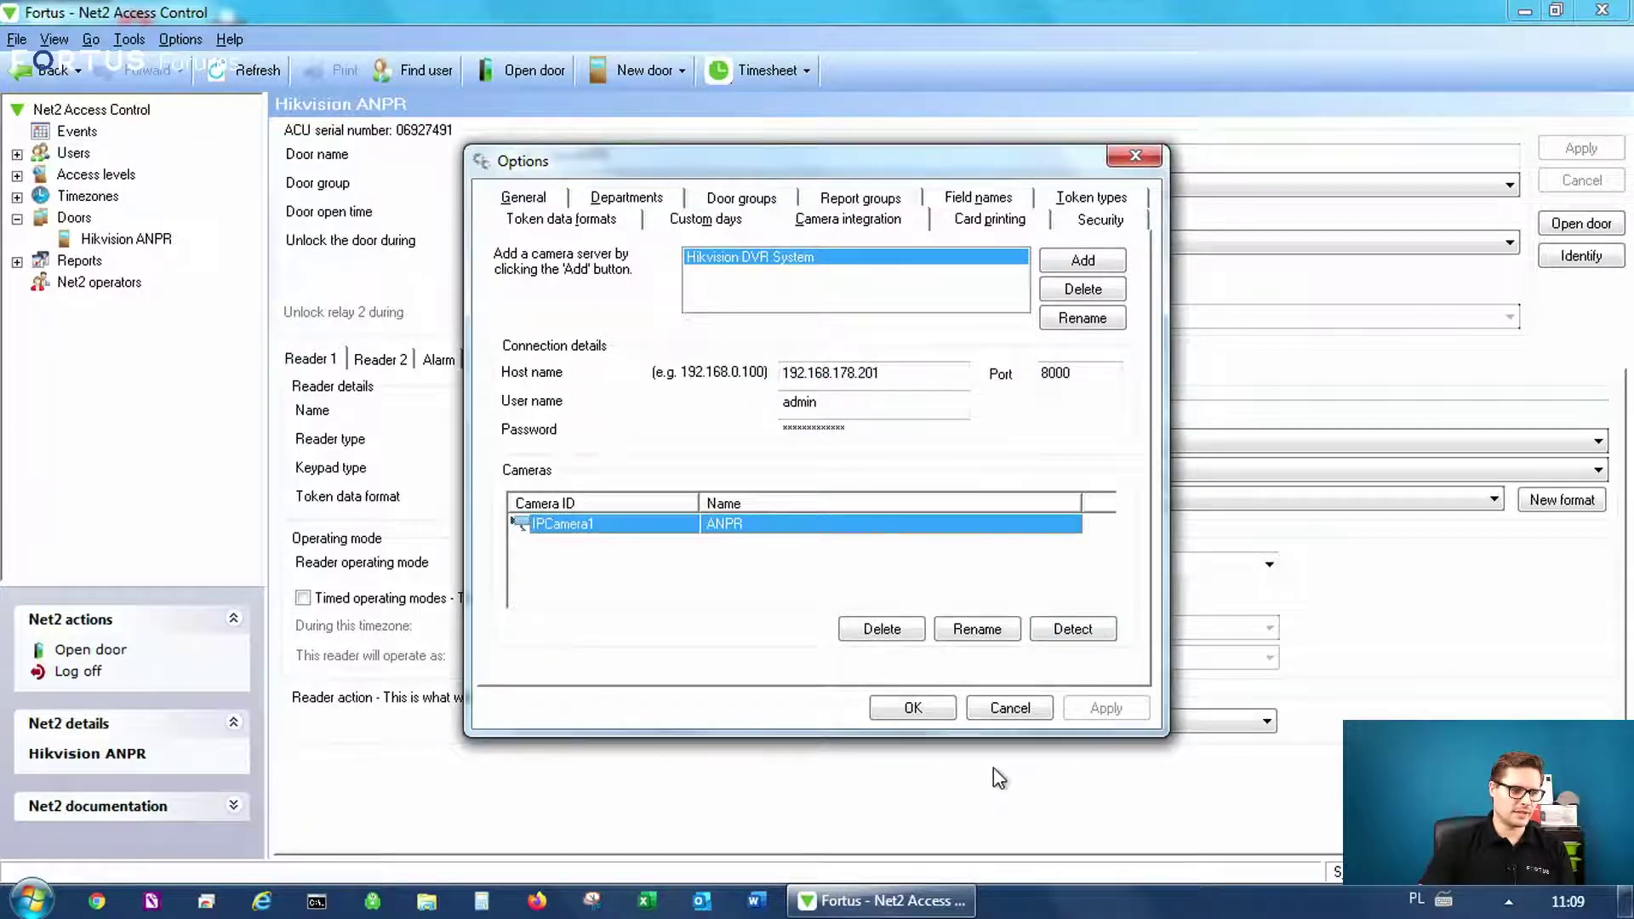
left_click(926, 706)
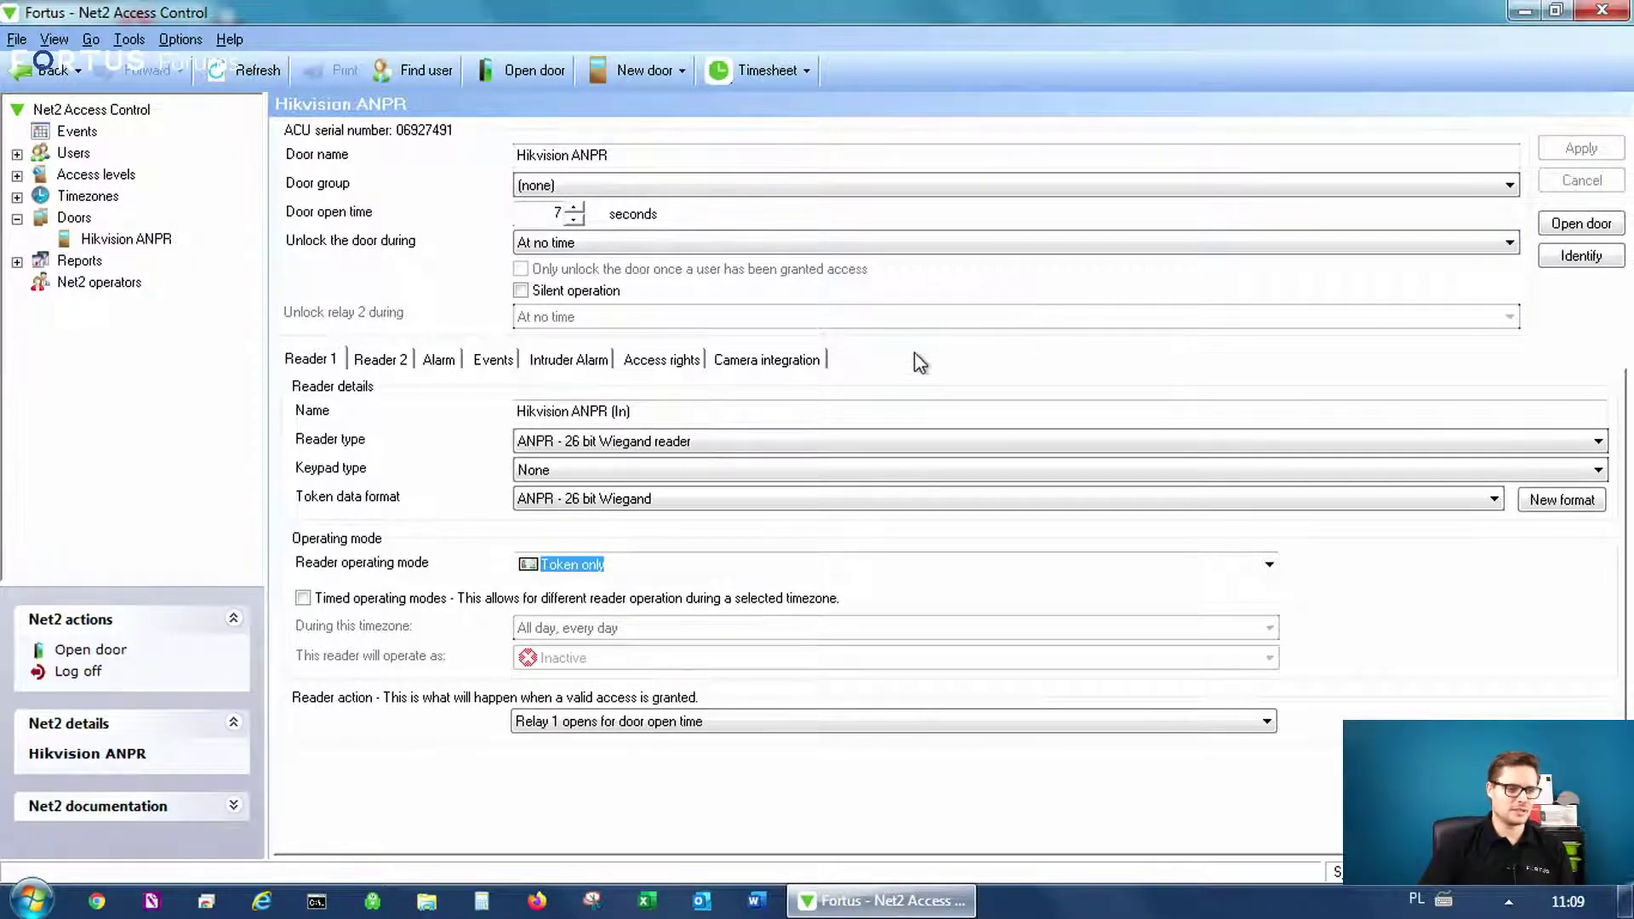
Step: Assign the ANPR camera to monitor the Hikvision ANPR door, apply the door settings, and return to the Reader 1 settings
left_click(811, 359)
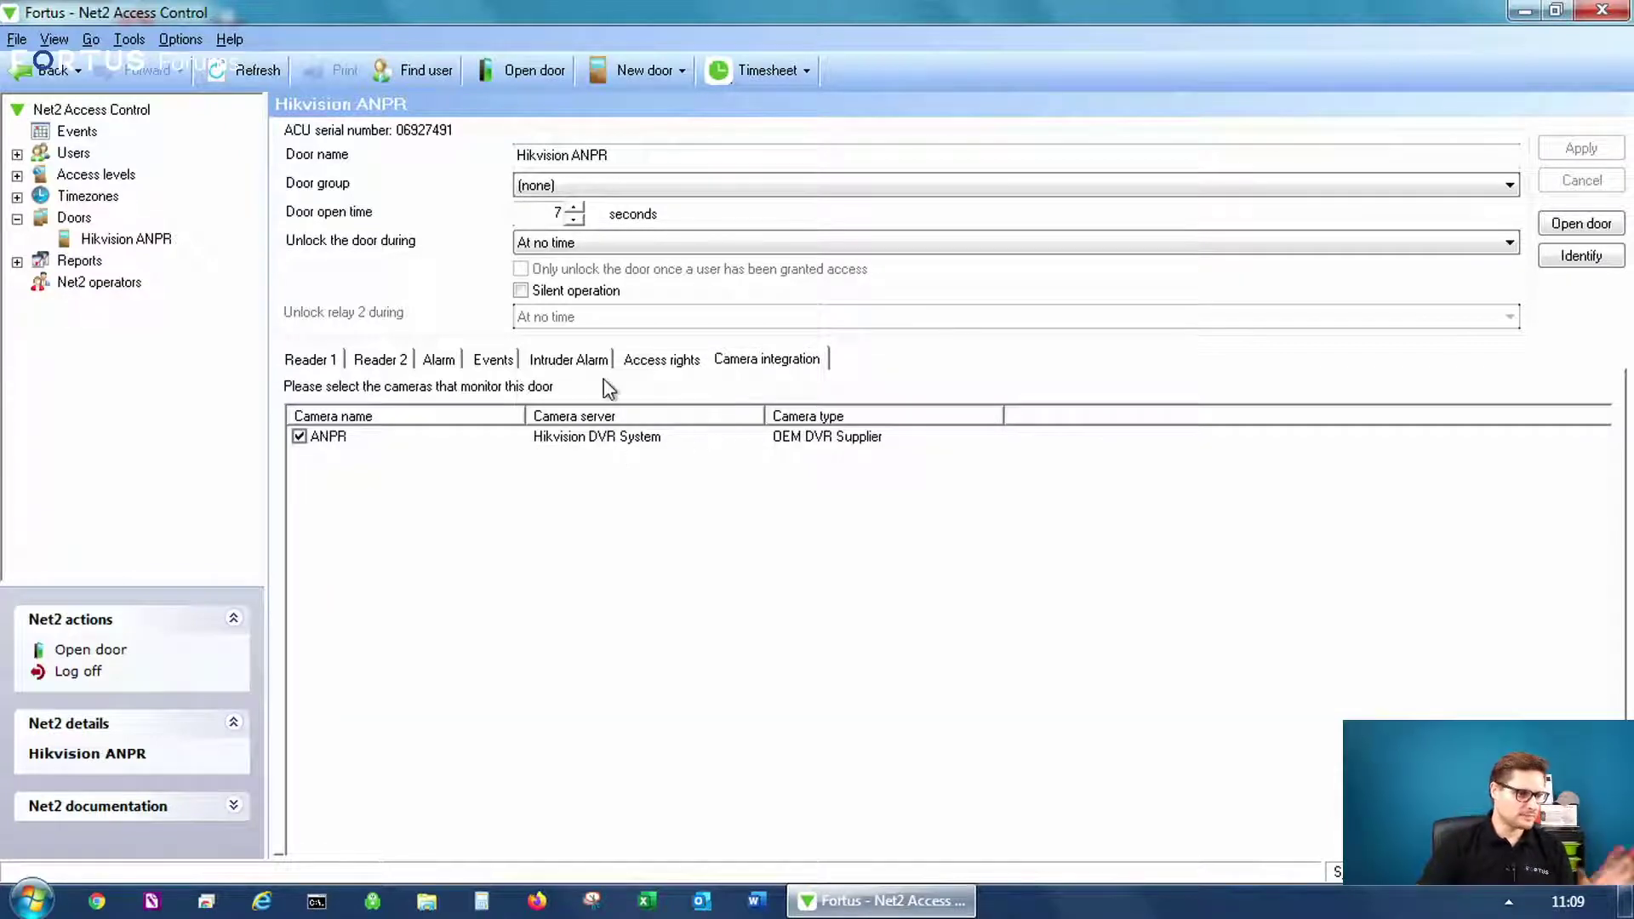
left_click(298, 436)
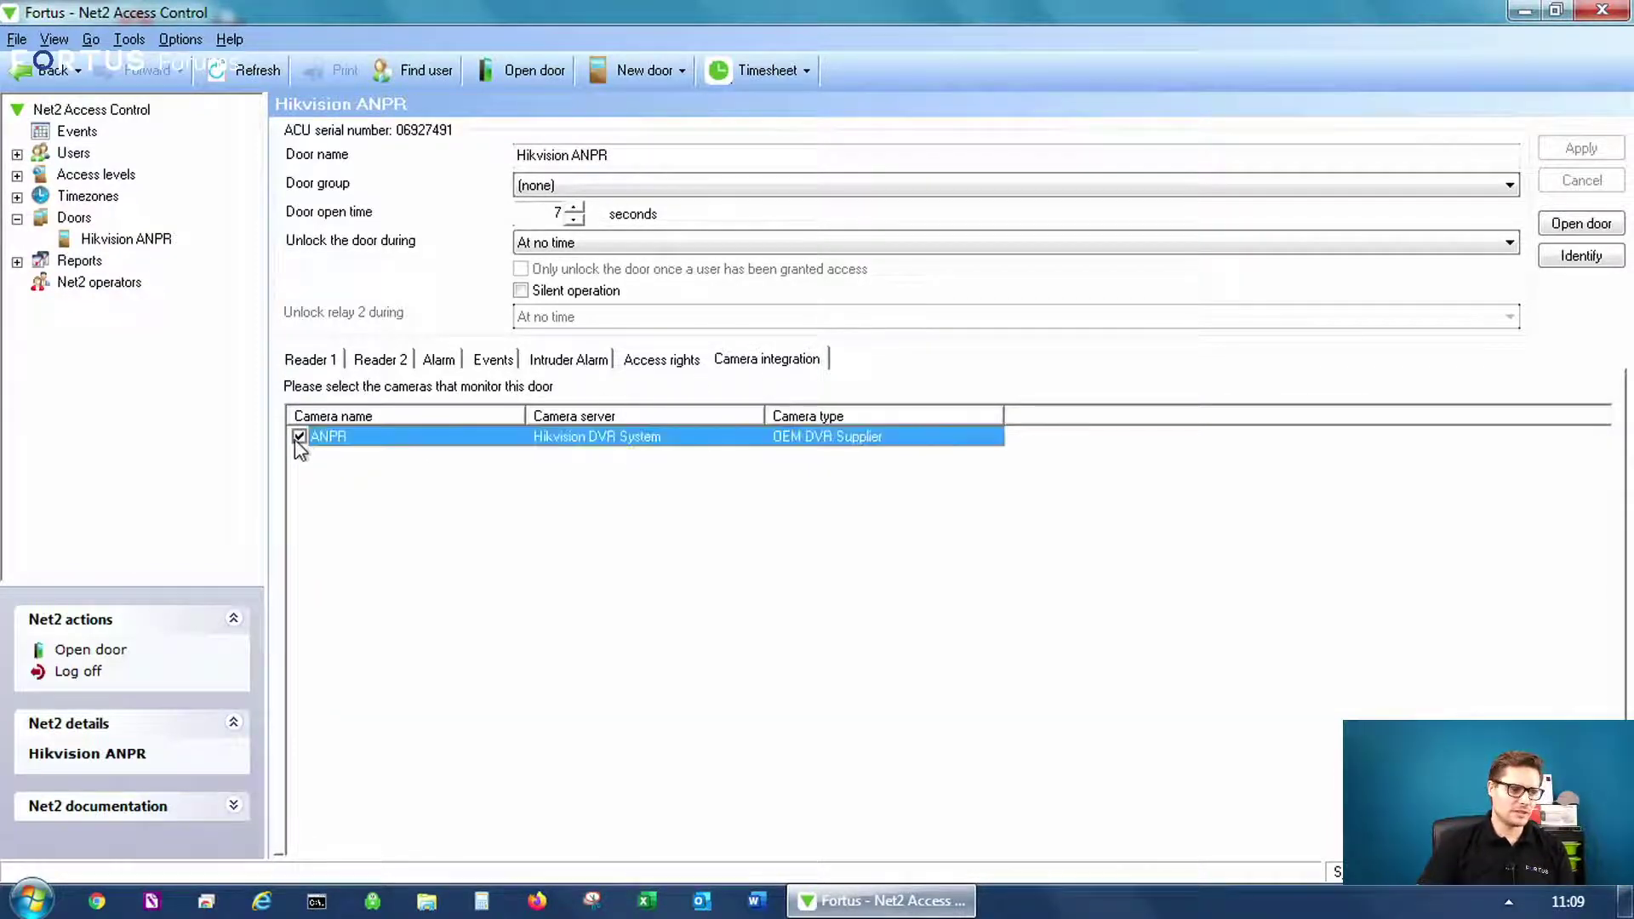
left_click(299, 436)
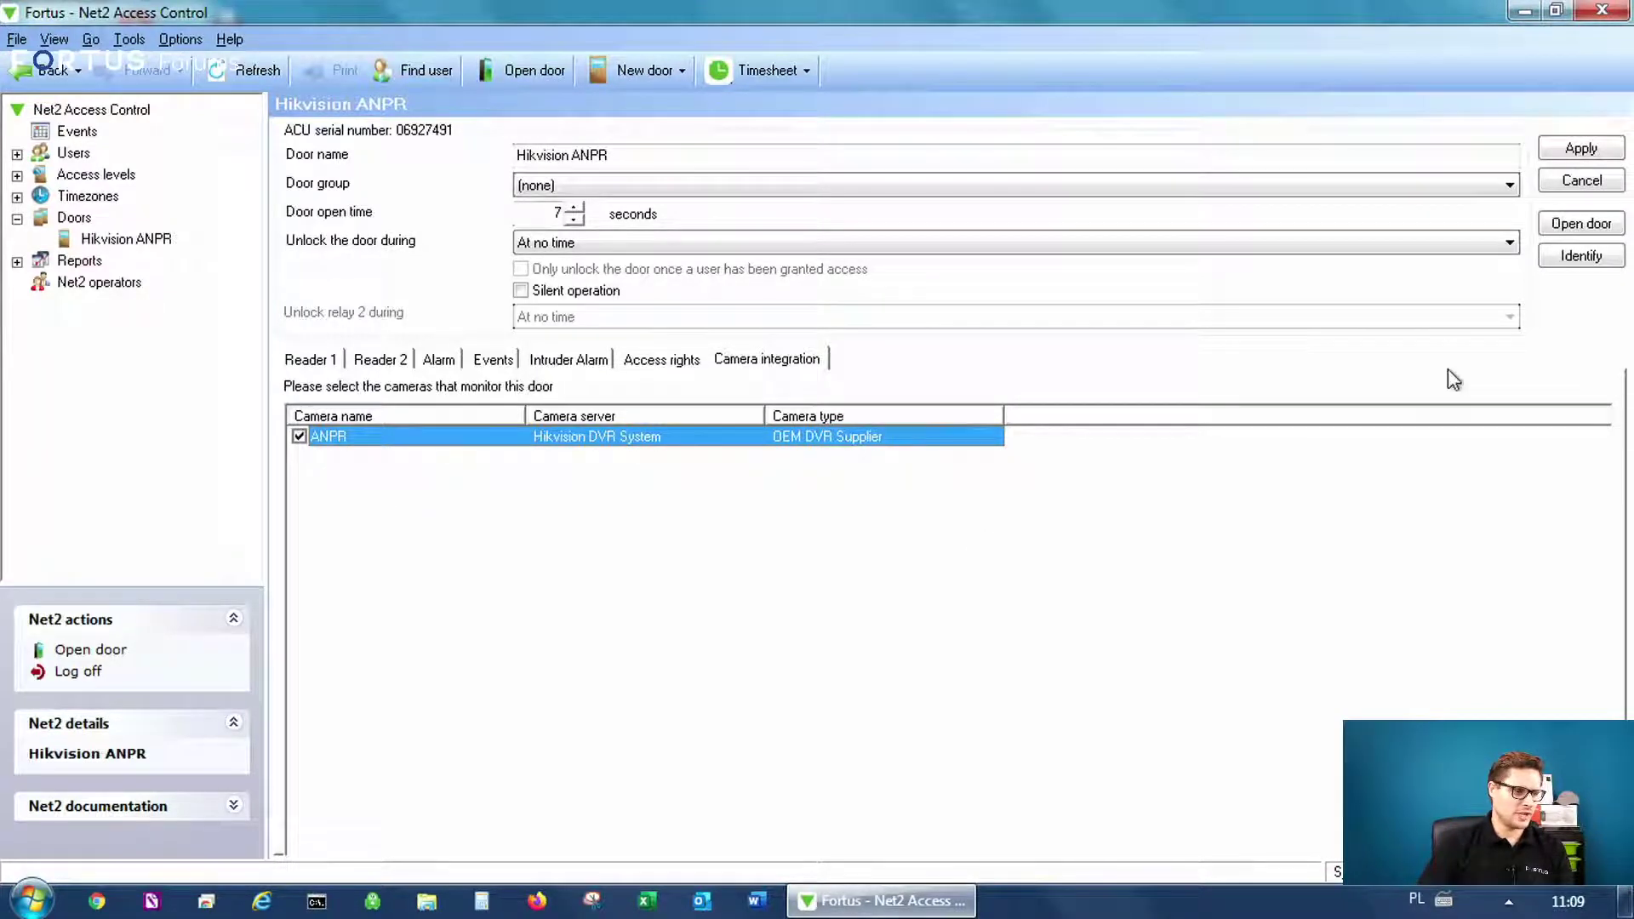
left_click(1582, 148)
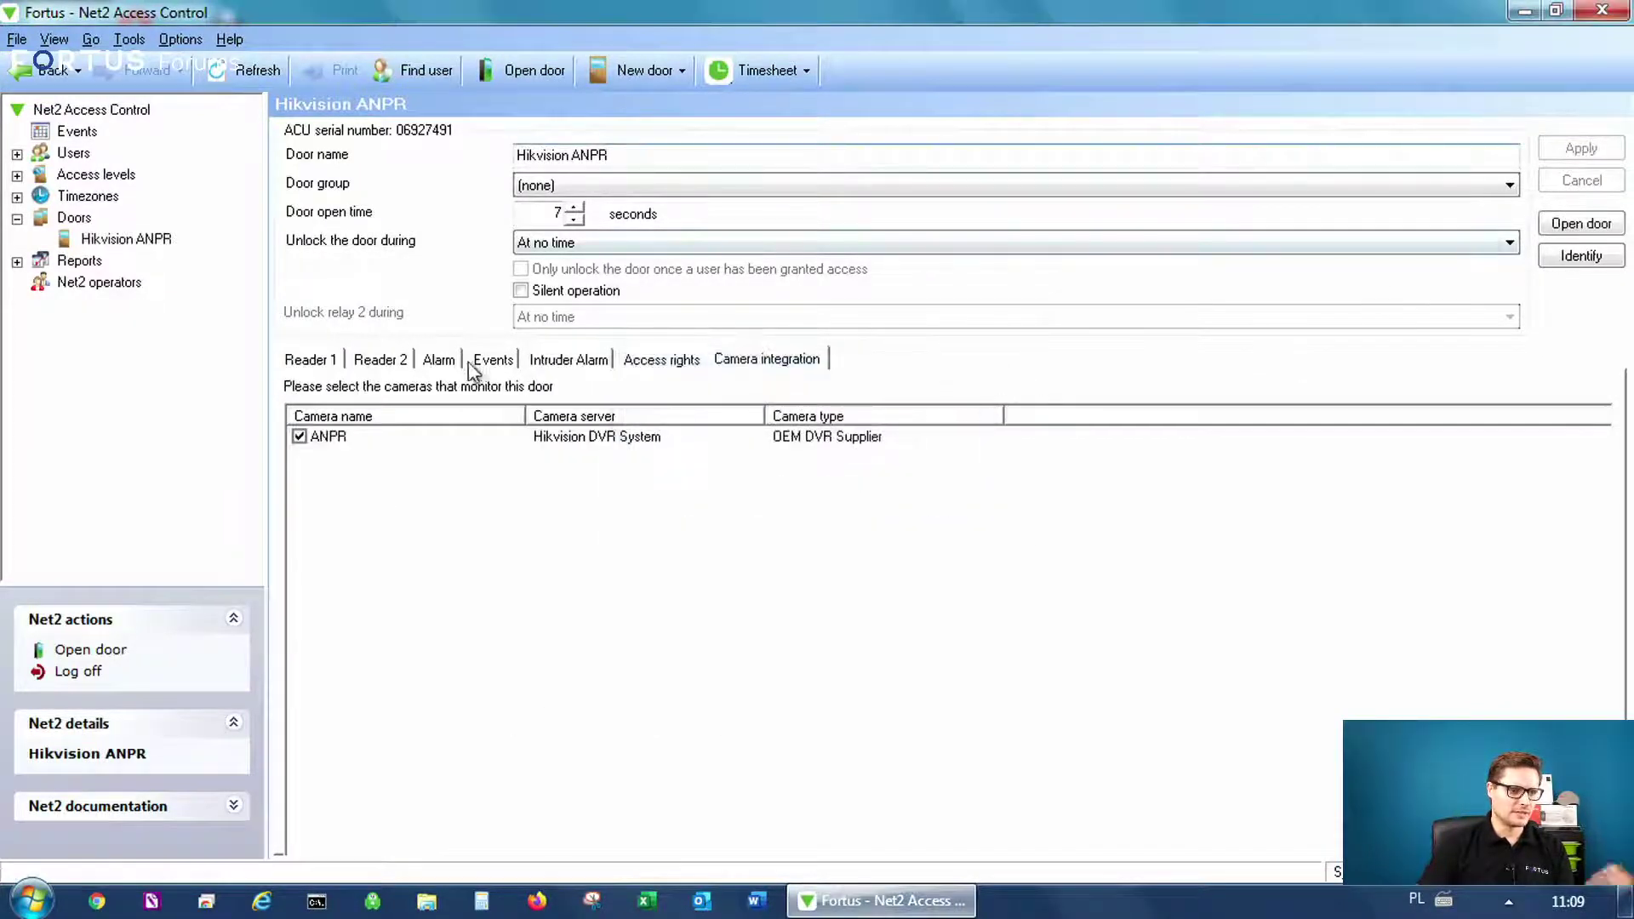
left_click(389, 359)
left_click(317, 358)
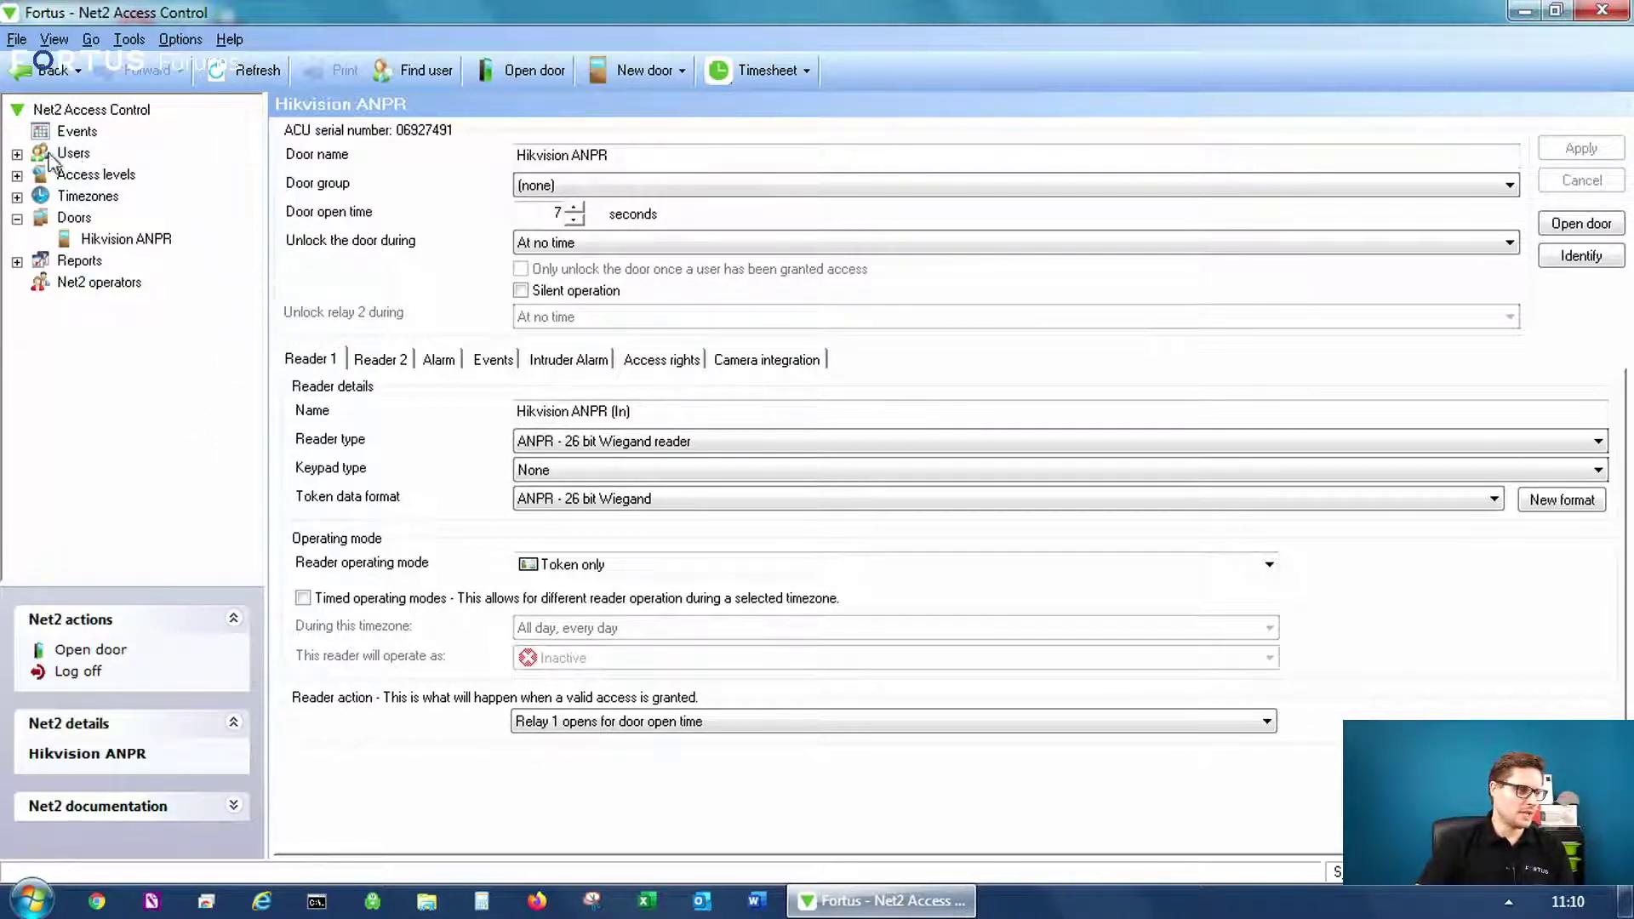
Step: Open the existing user's record and check the access rights and the vehicle number plate token
left_click(17, 155)
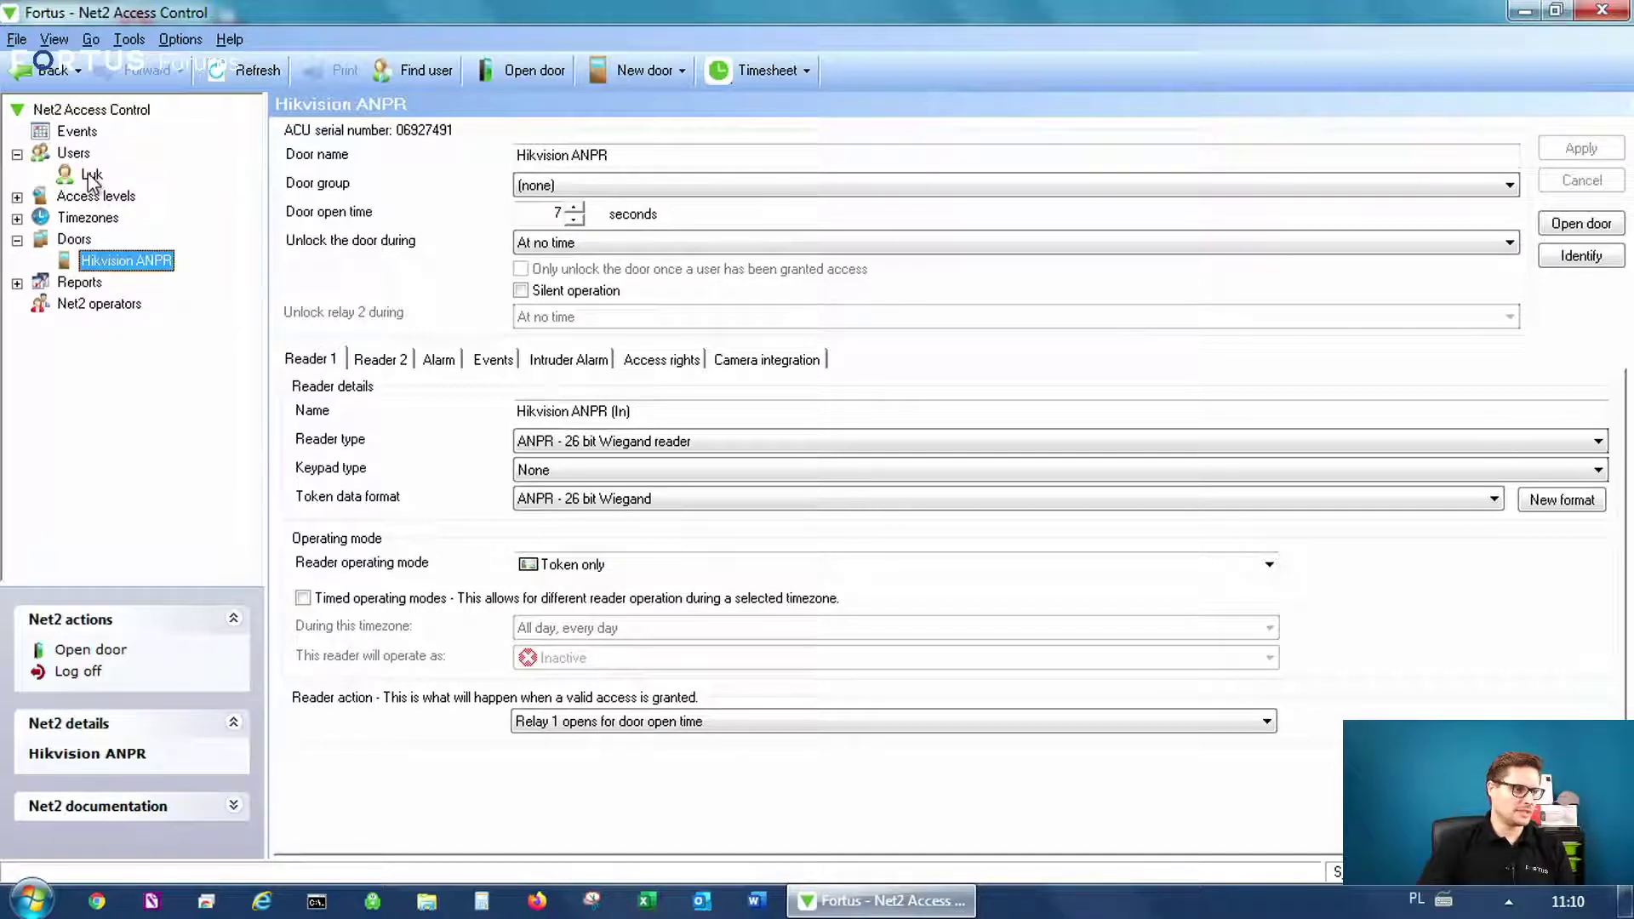
left_click(75, 156)
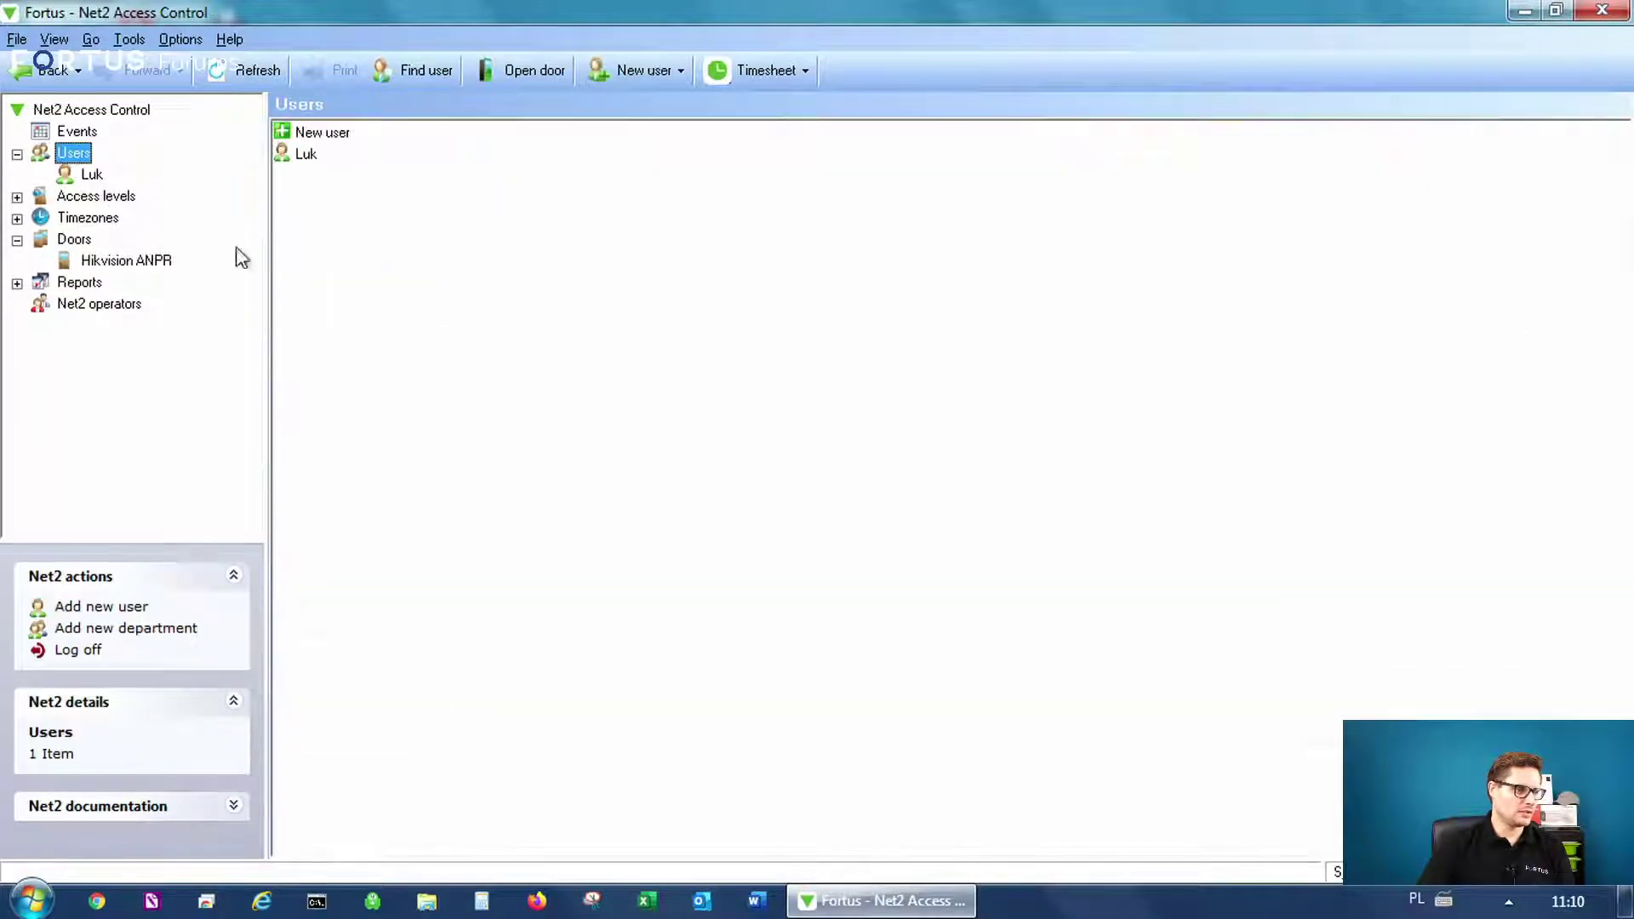
left_click(316, 162)
double_click(311, 162)
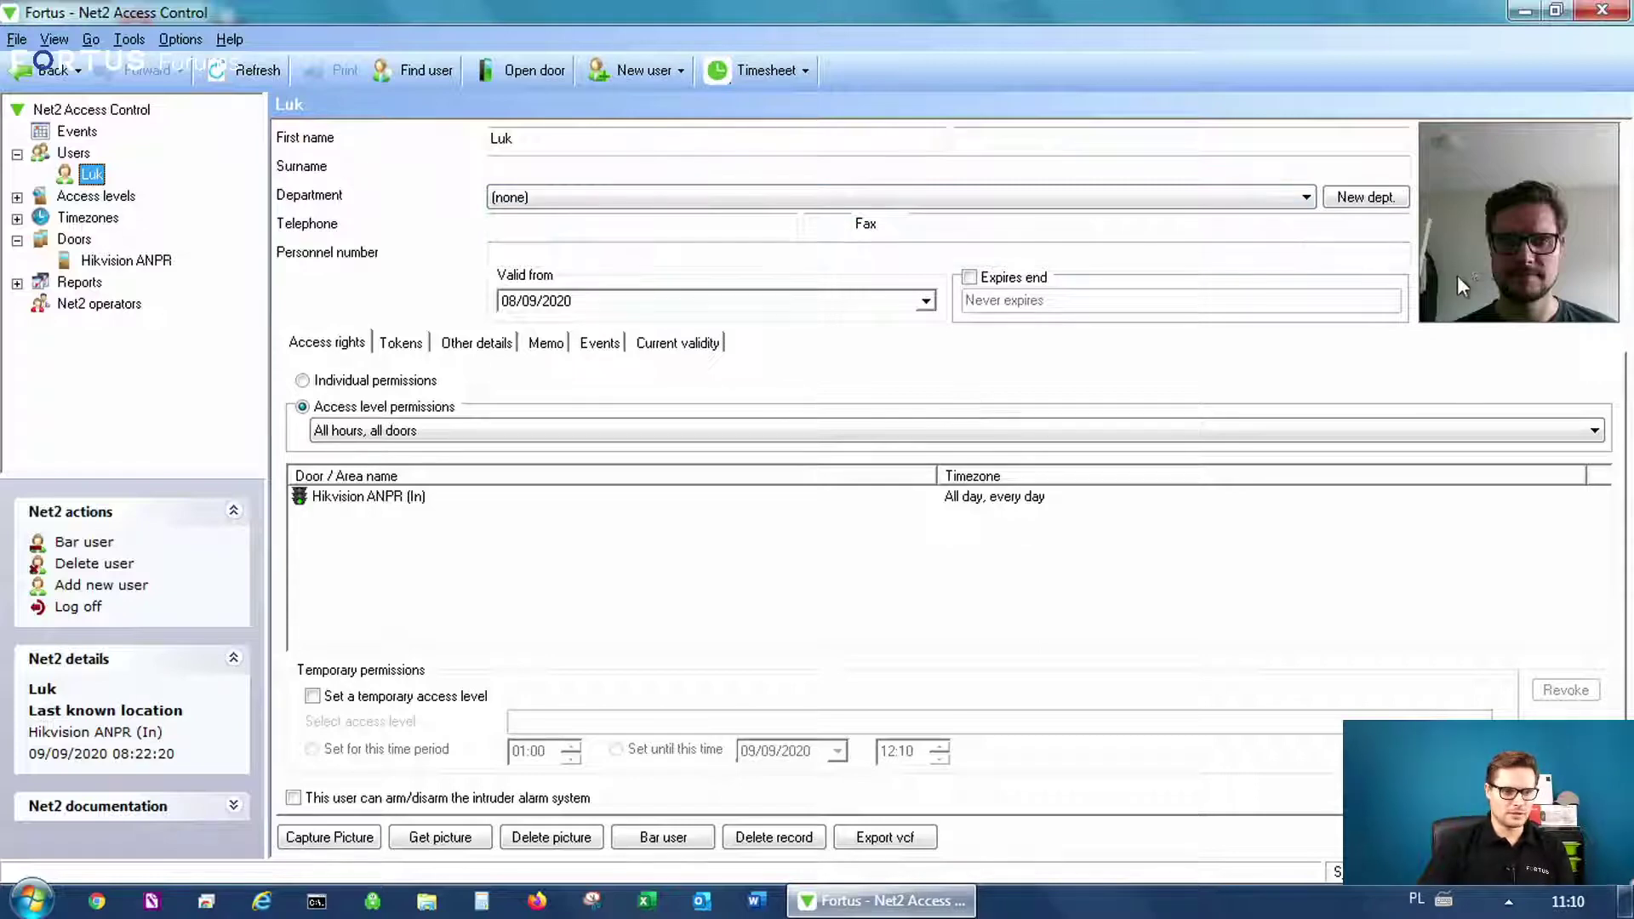
left_click(543, 553)
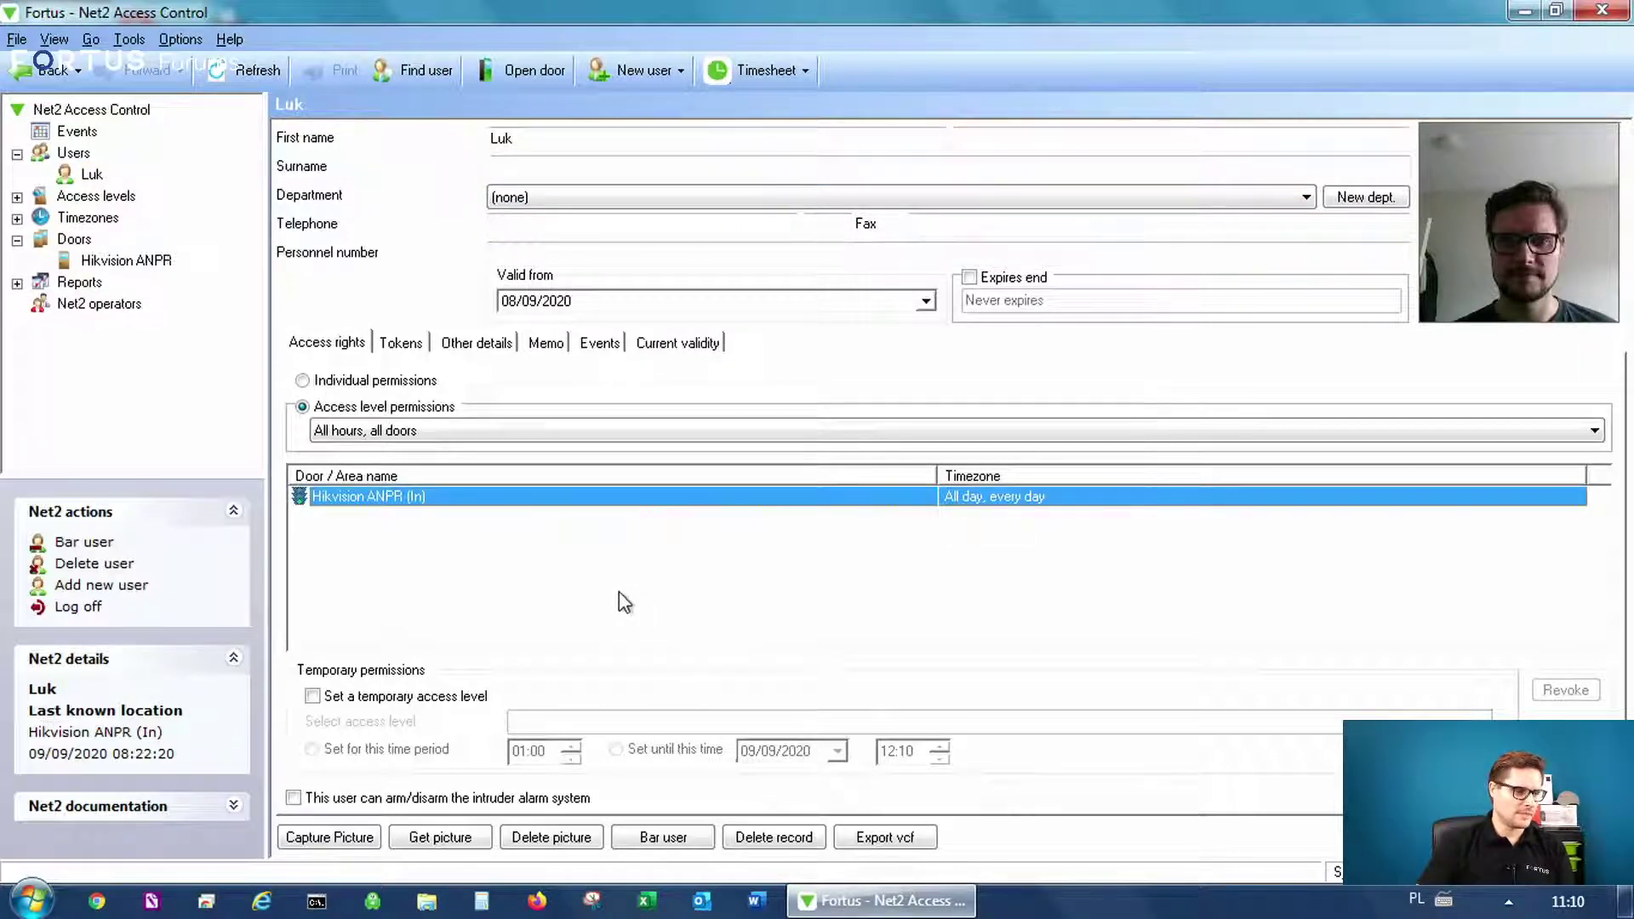
left_click(400, 344)
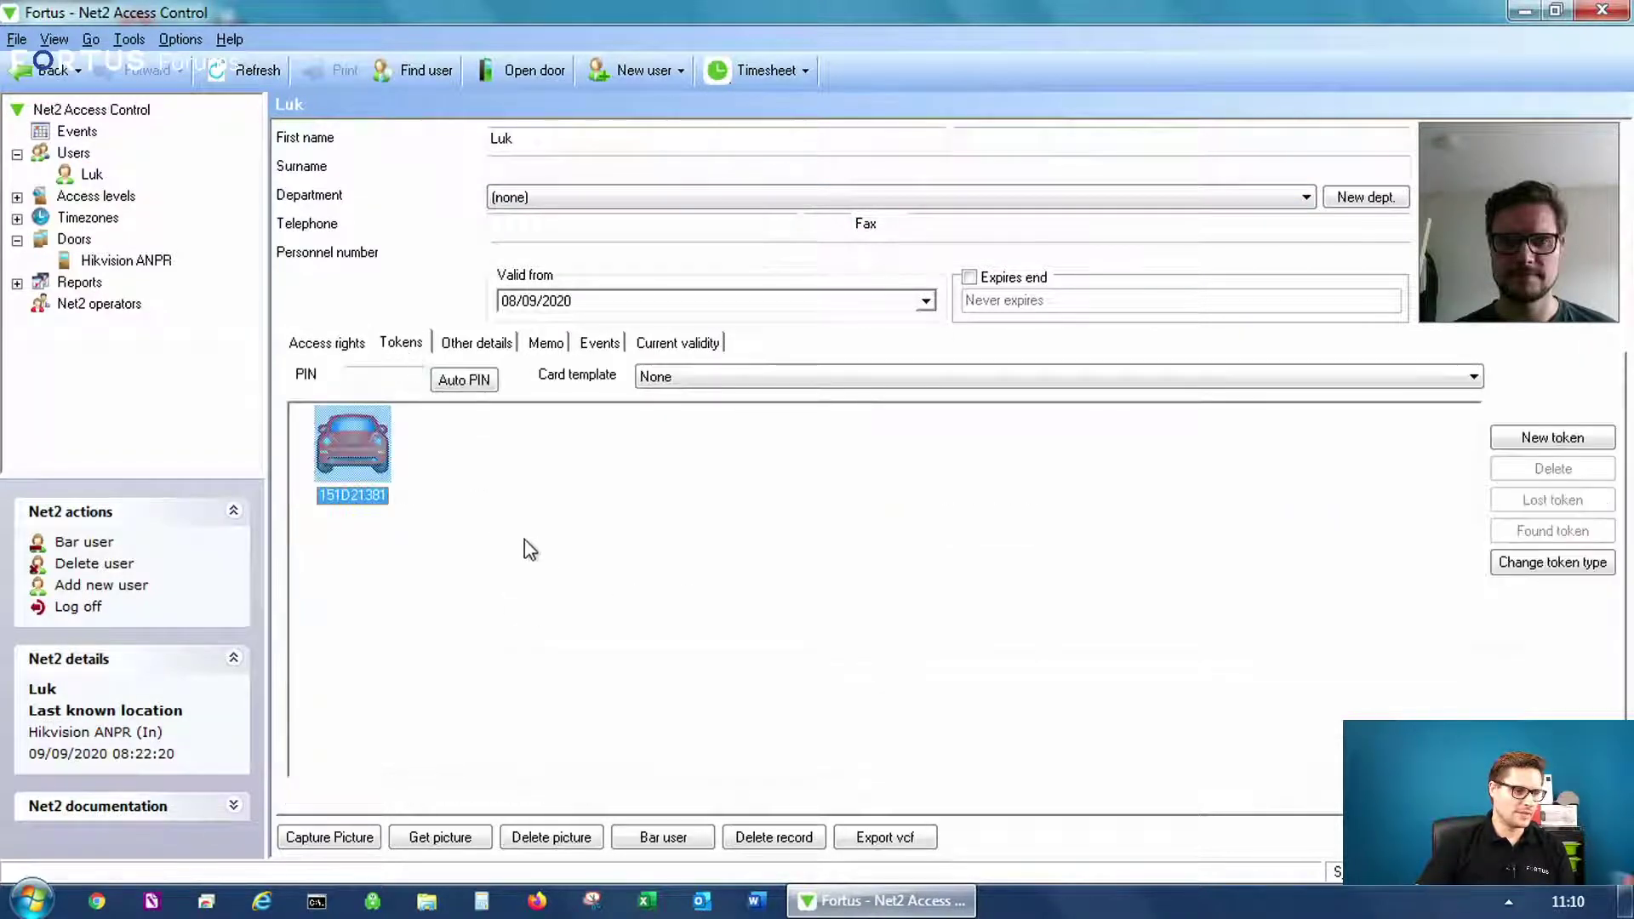
left_click(383, 497)
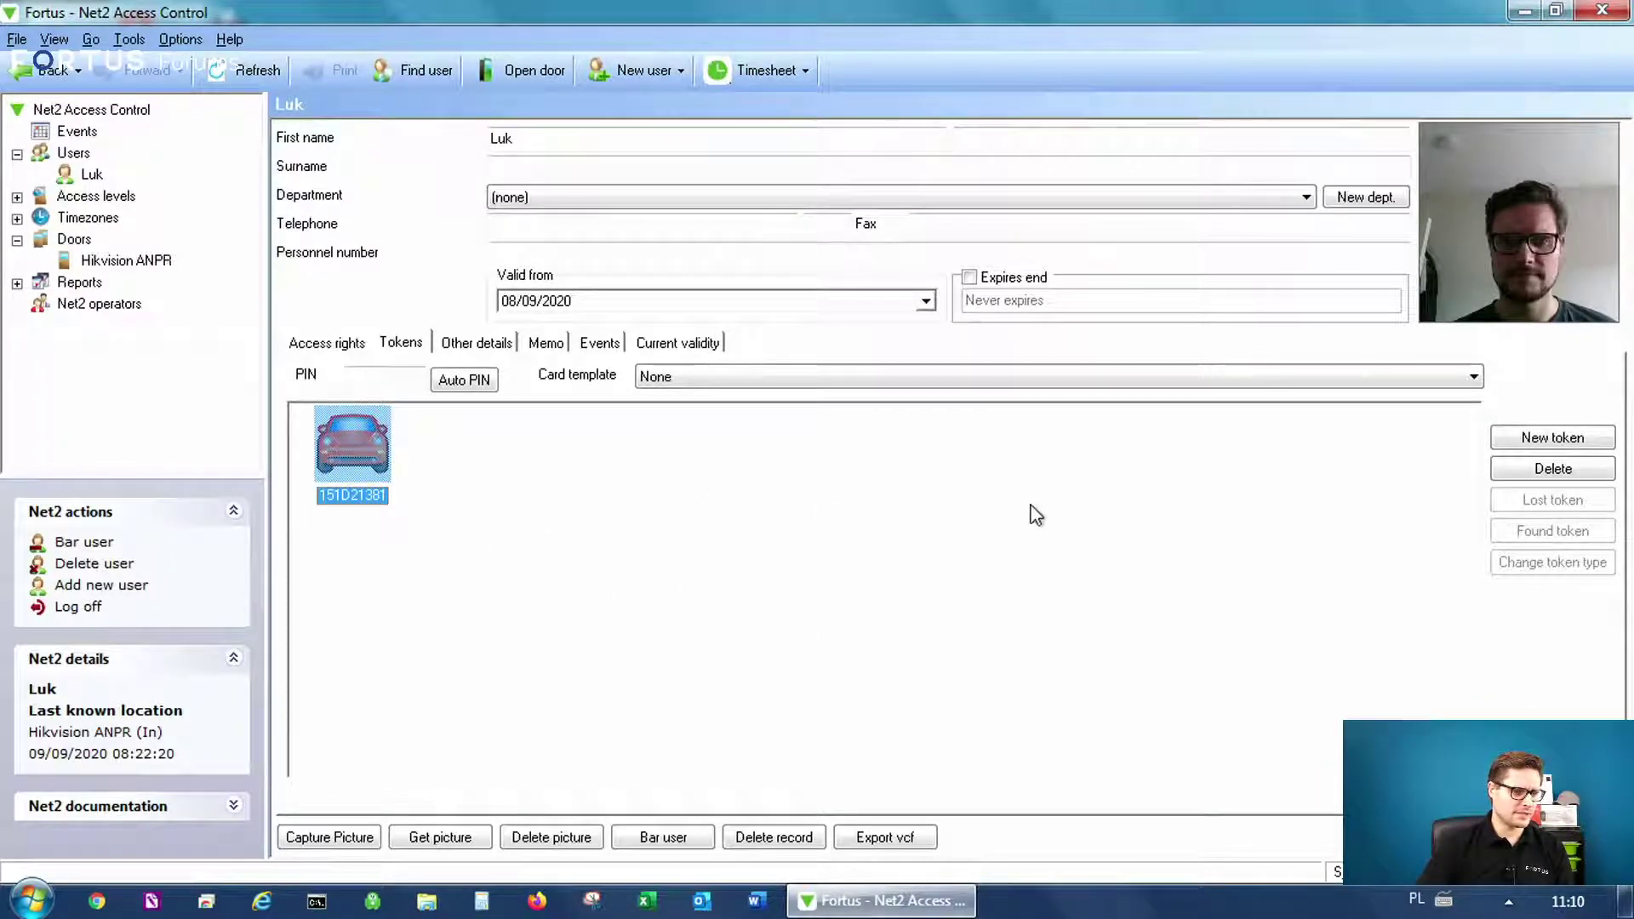
Step: Review the existing user's events, checking the date, location and details of each ANPR access
left_click(498, 344)
left_click(579, 333)
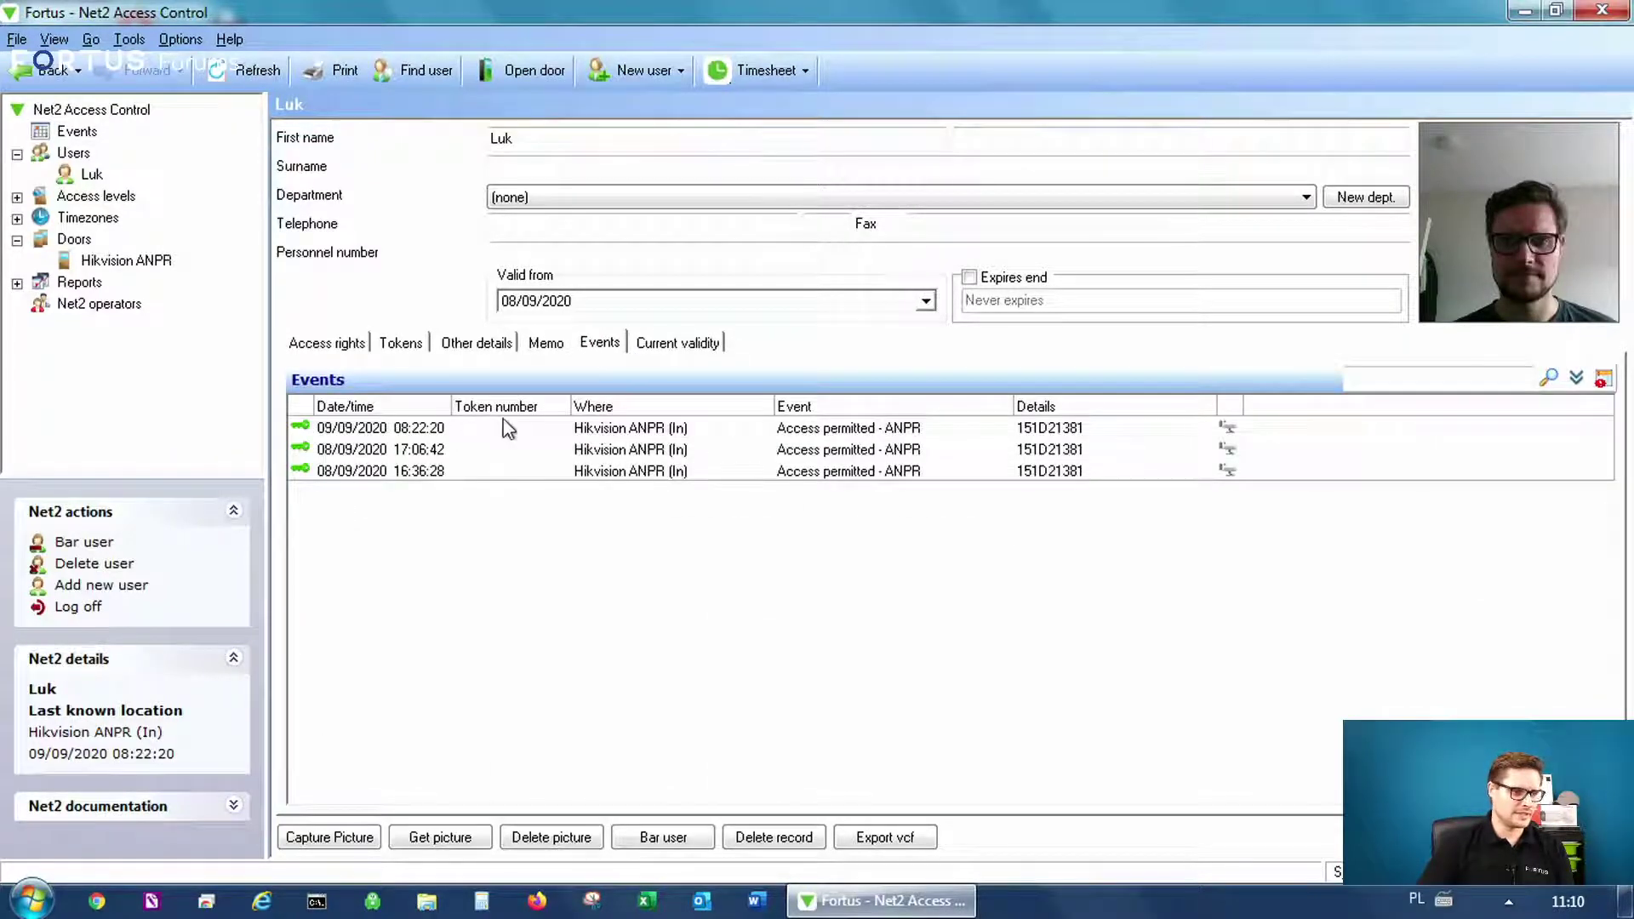
left_click(675, 448)
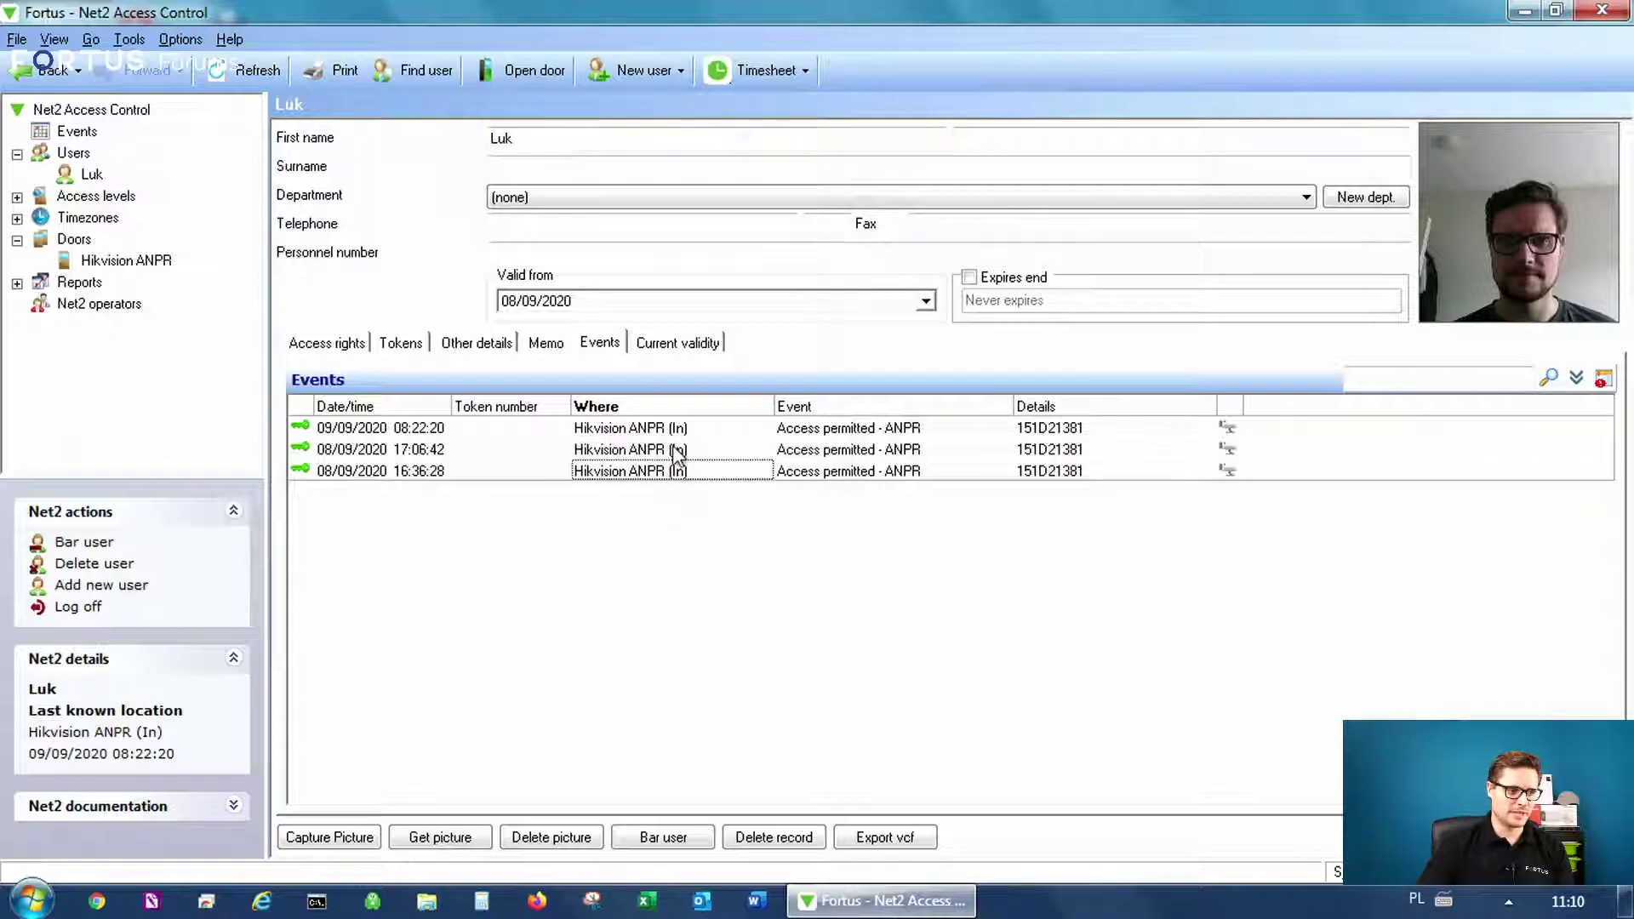
left_click(676, 430)
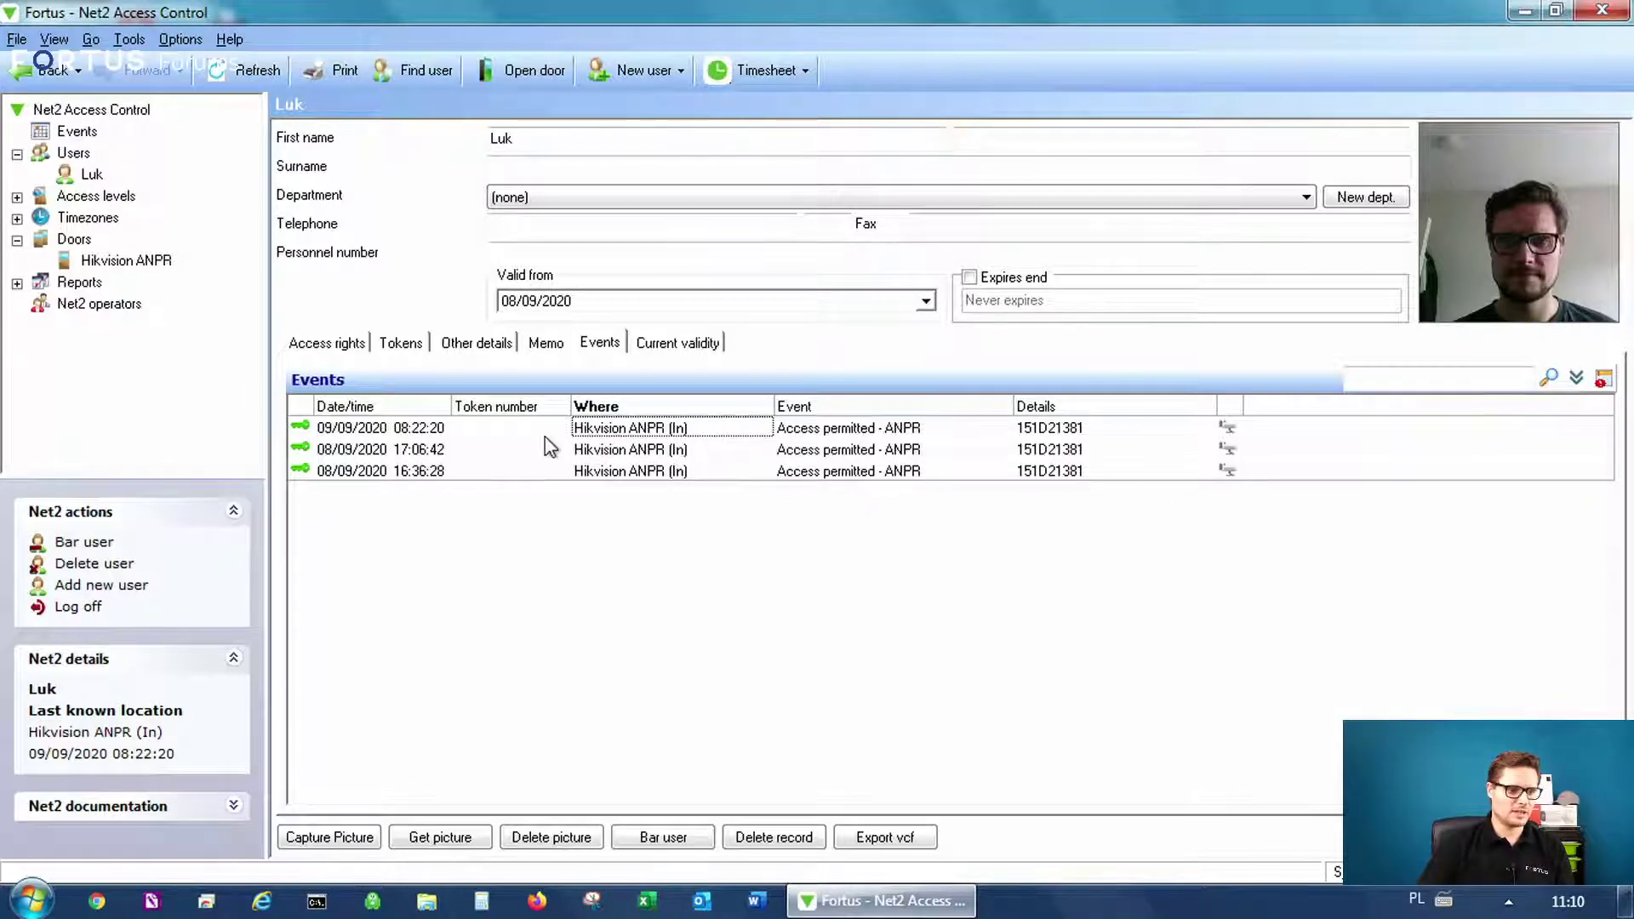
left_click(485, 432)
key("Left")
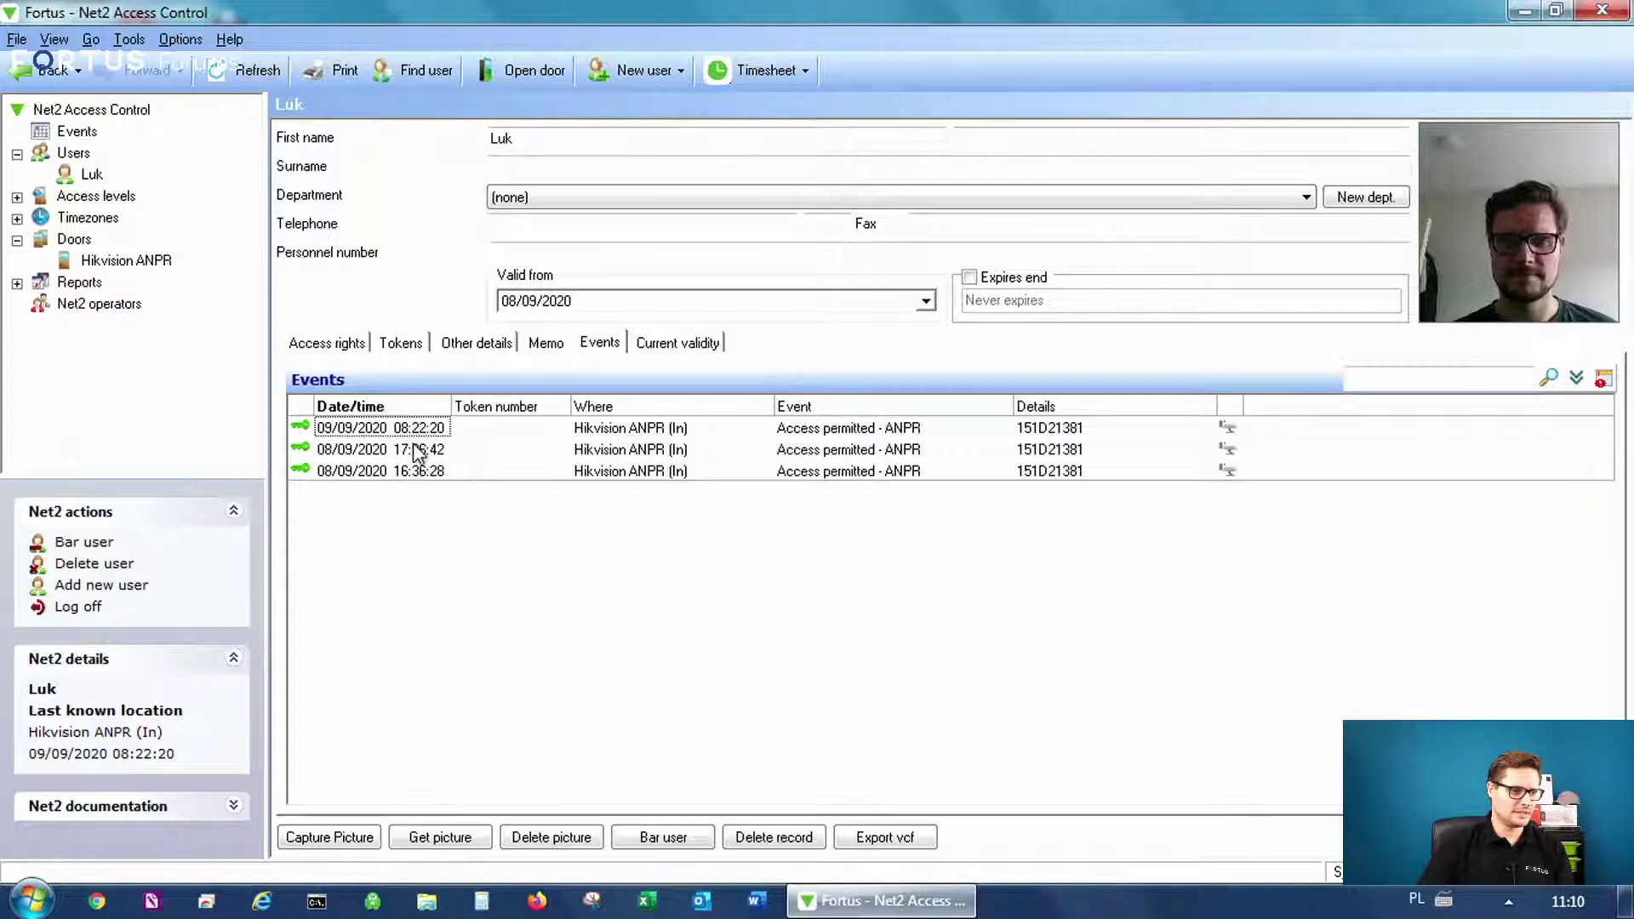
key("Down")
key("Down")
key("Up")
key("Up")
Step: Check the existing user's current validity for the Hikvision ANPR door and return to the access rights
left_click(699, 350)
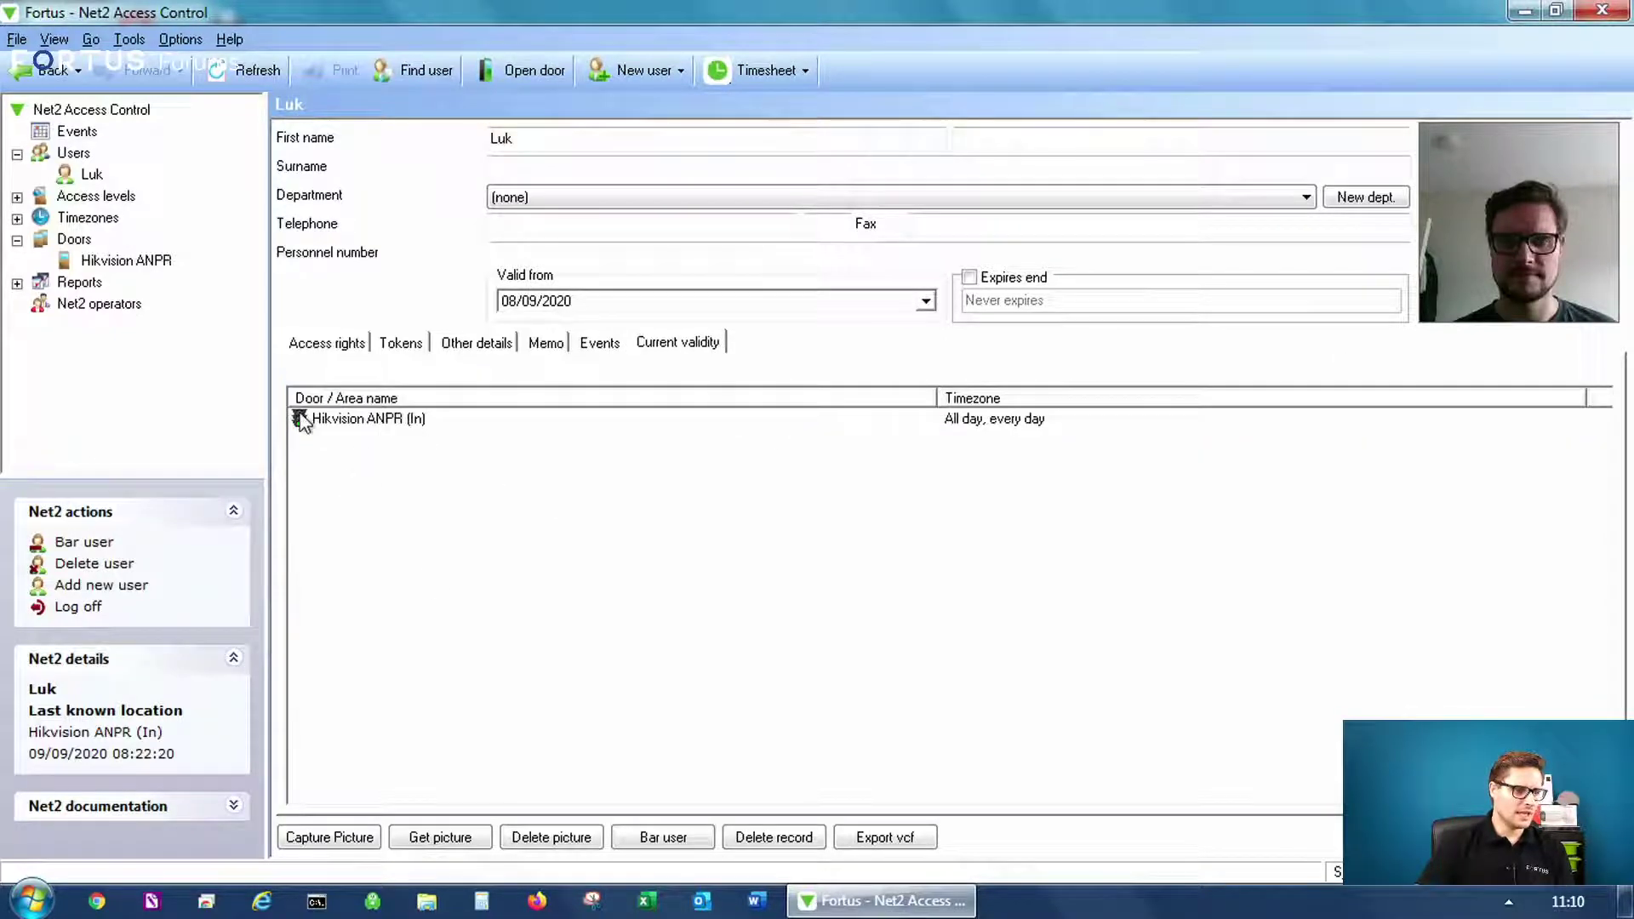
left_click(731, 420)
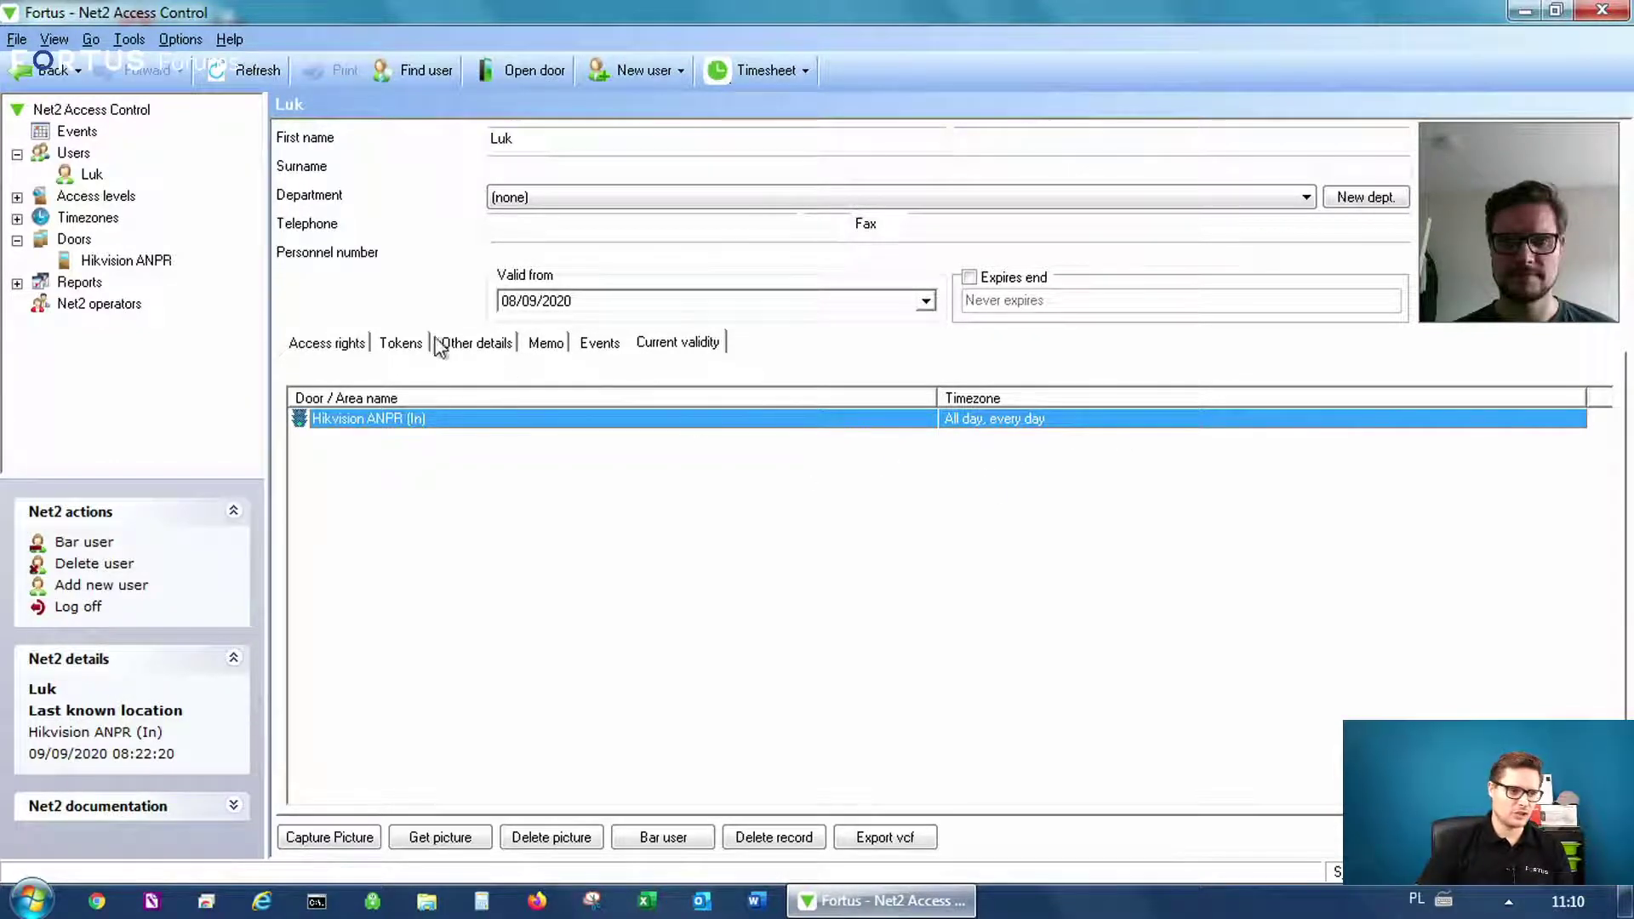
left_click(343, 345)
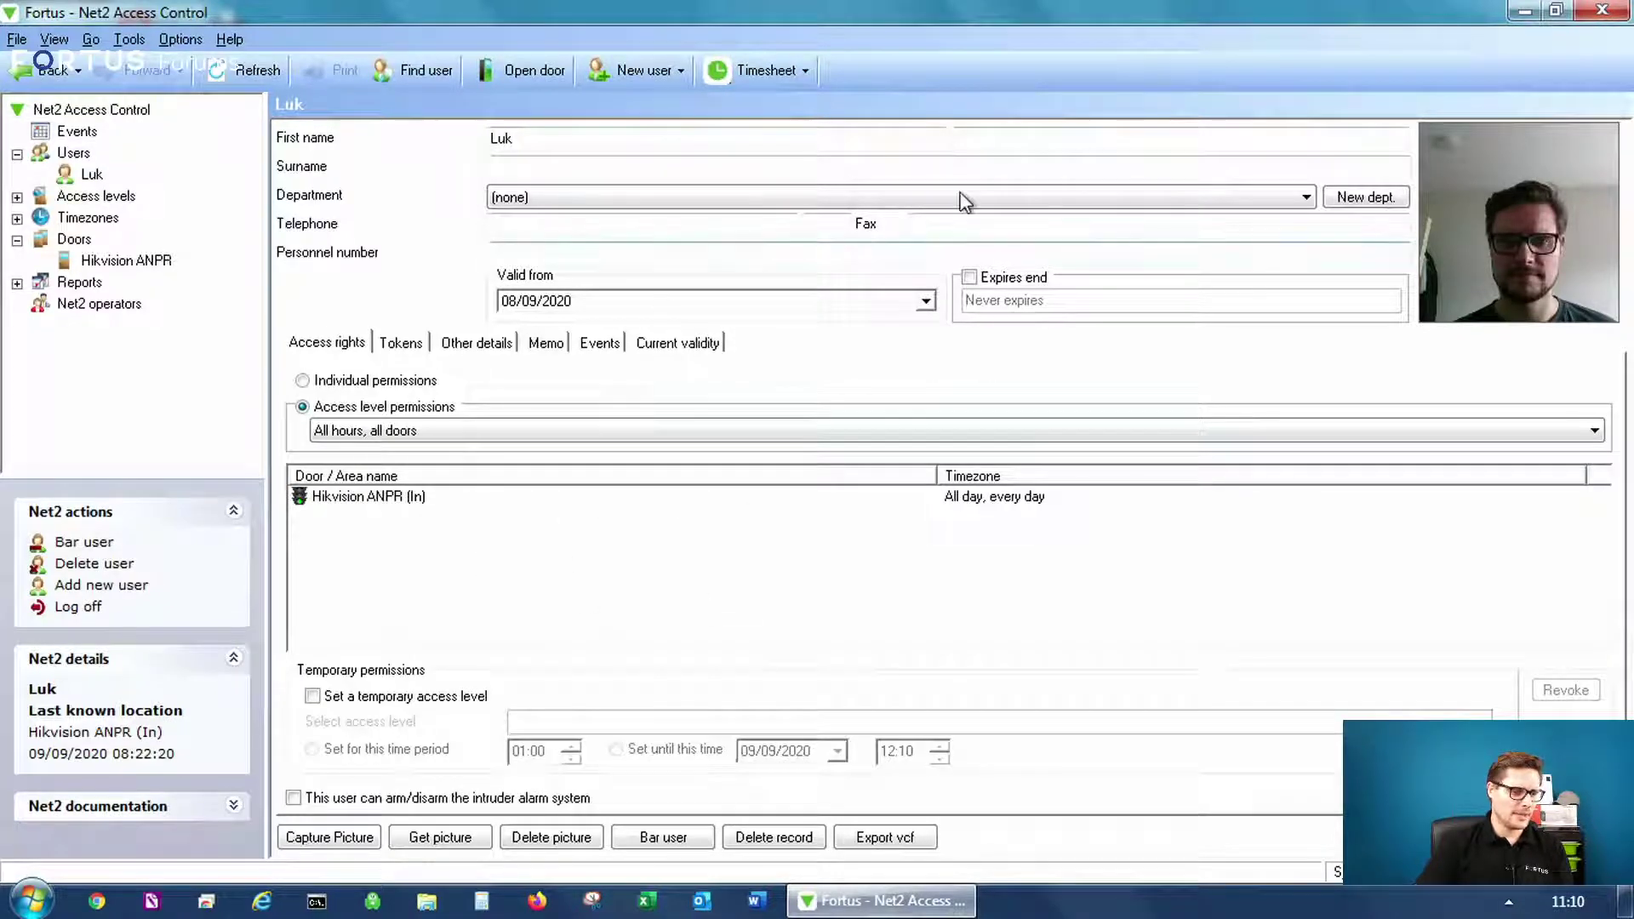
Step: Start adding a new user with the first name Fortus Forum
left_click(71, 154)
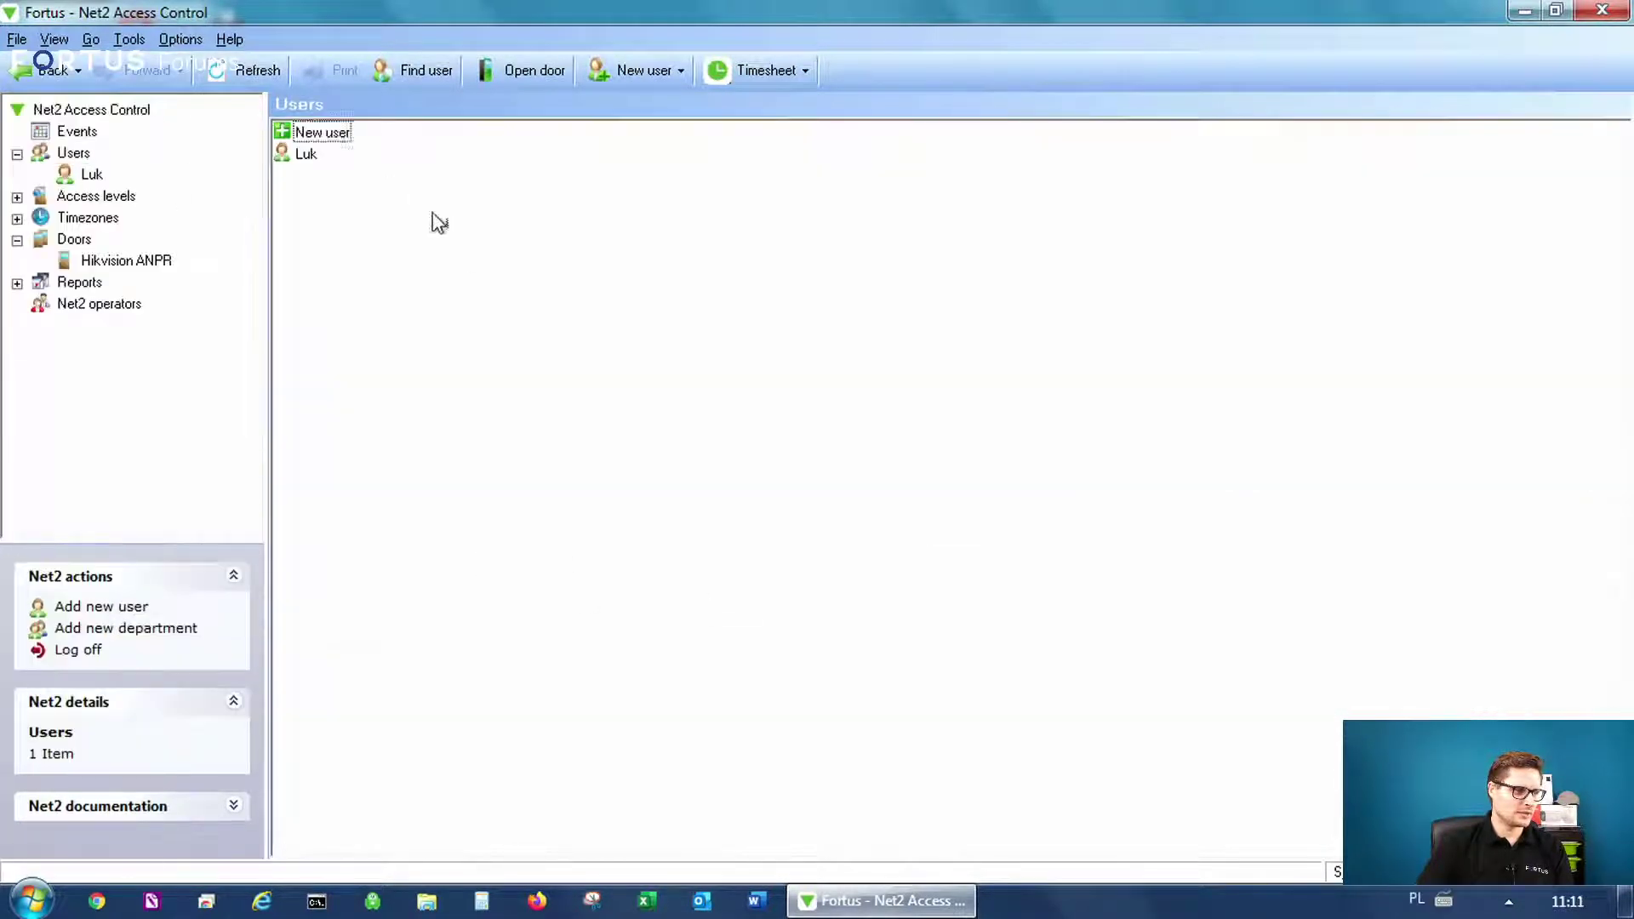
double_click(306, 133)
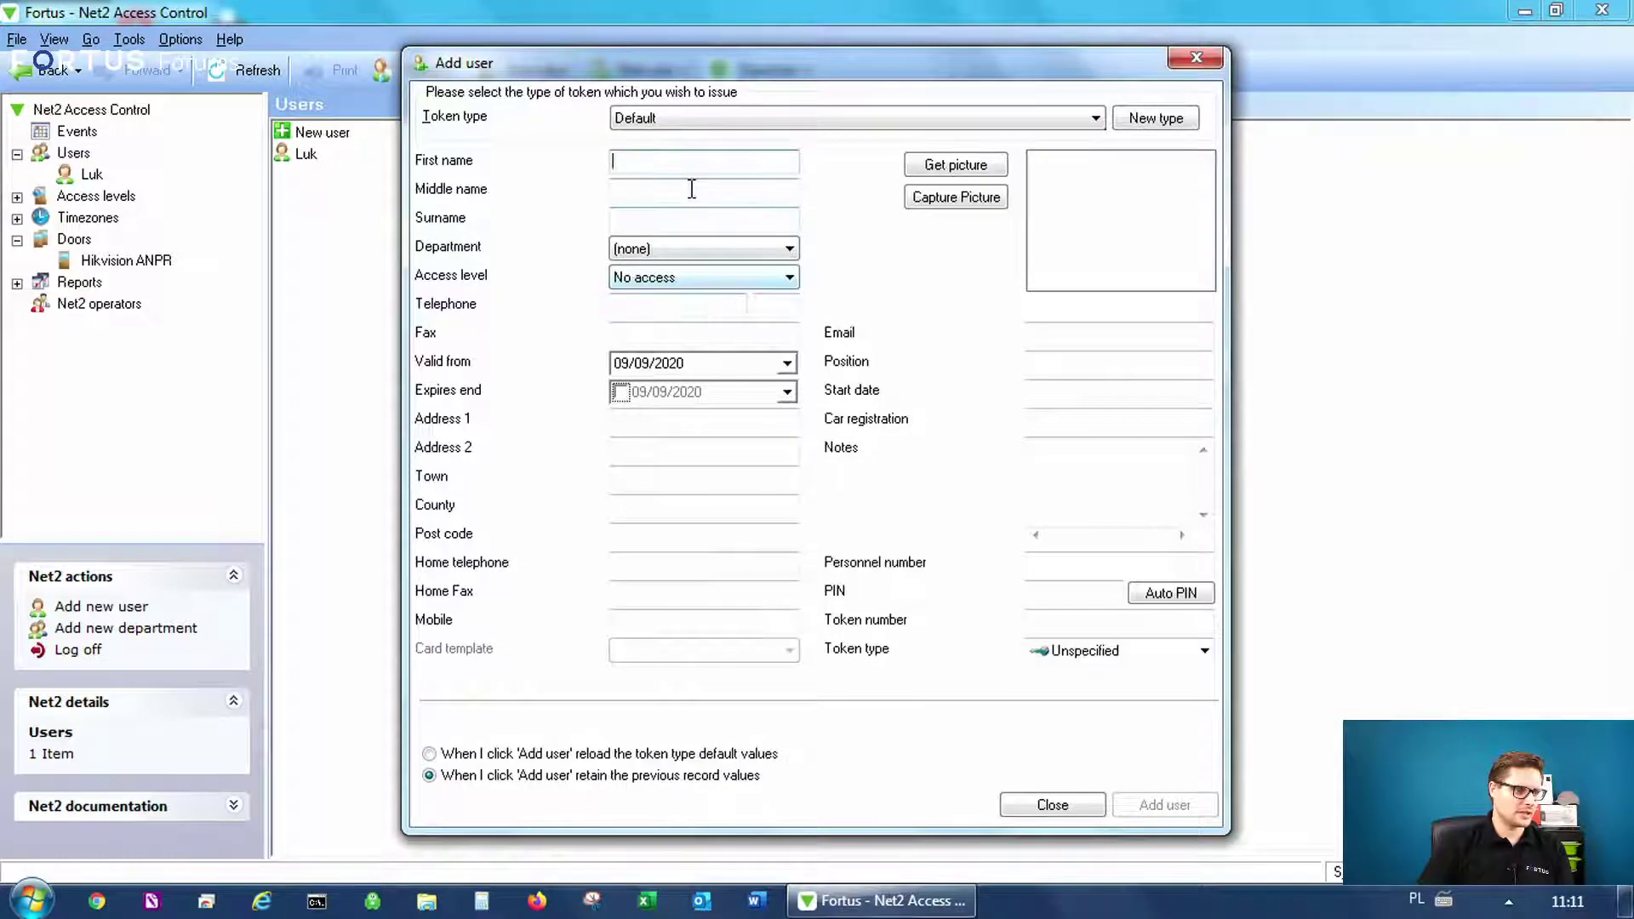
type("Fortus Forums")
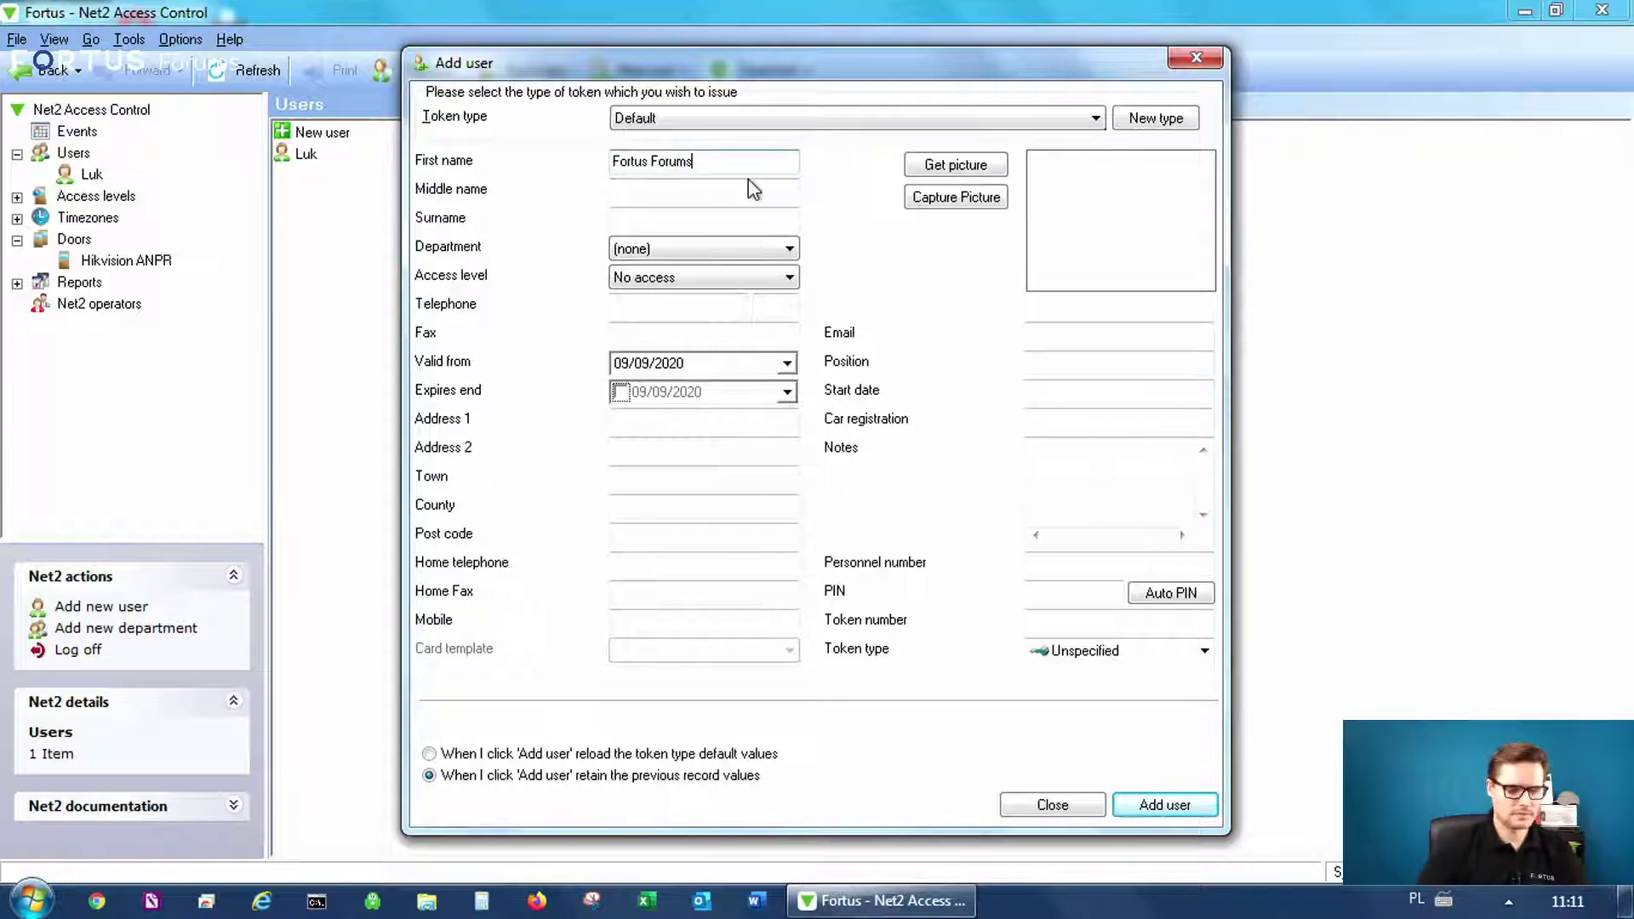
key("BackSpace")
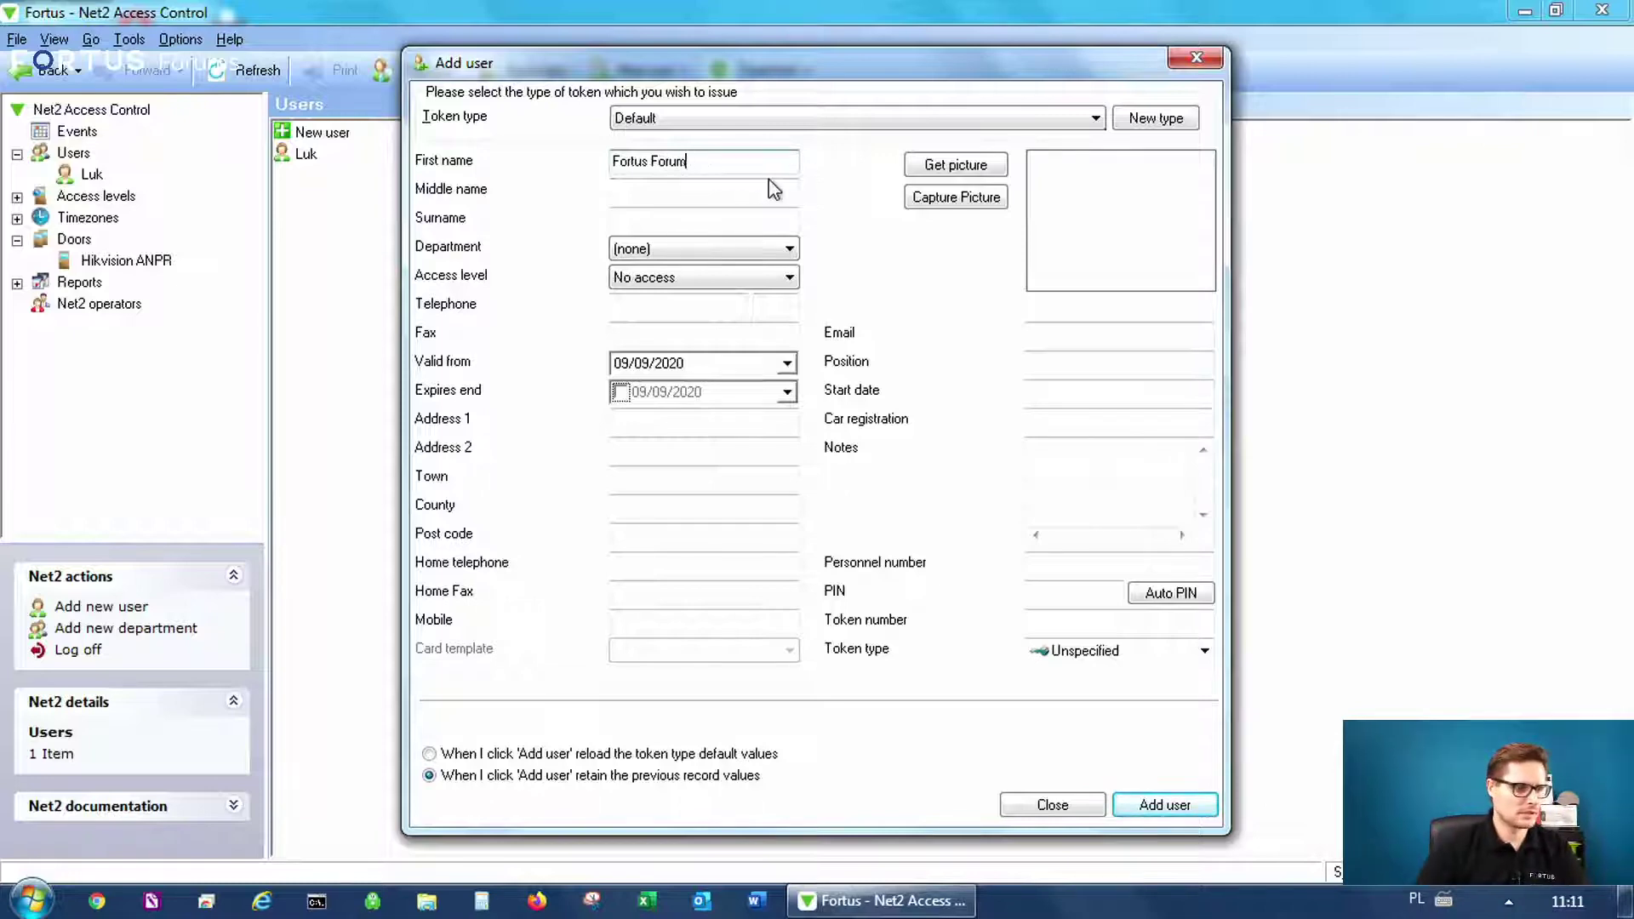
Step: Capture the new user's portrait photo with FJ Camera as the video device and accept the picture
left_click(947, 170)
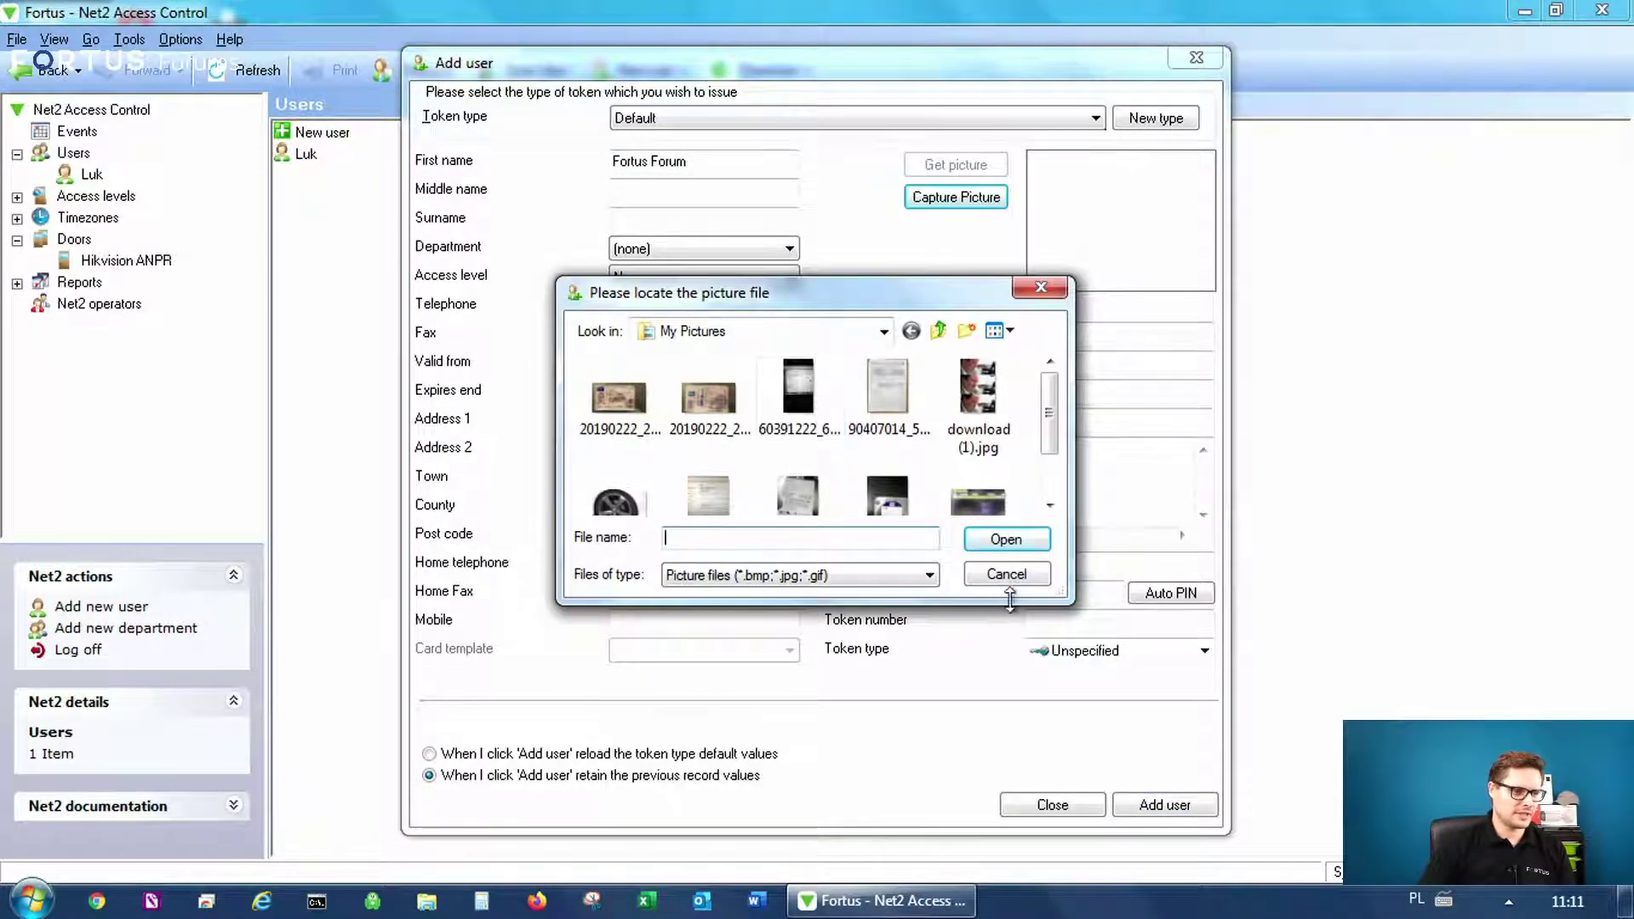
left_click(1018, 583)
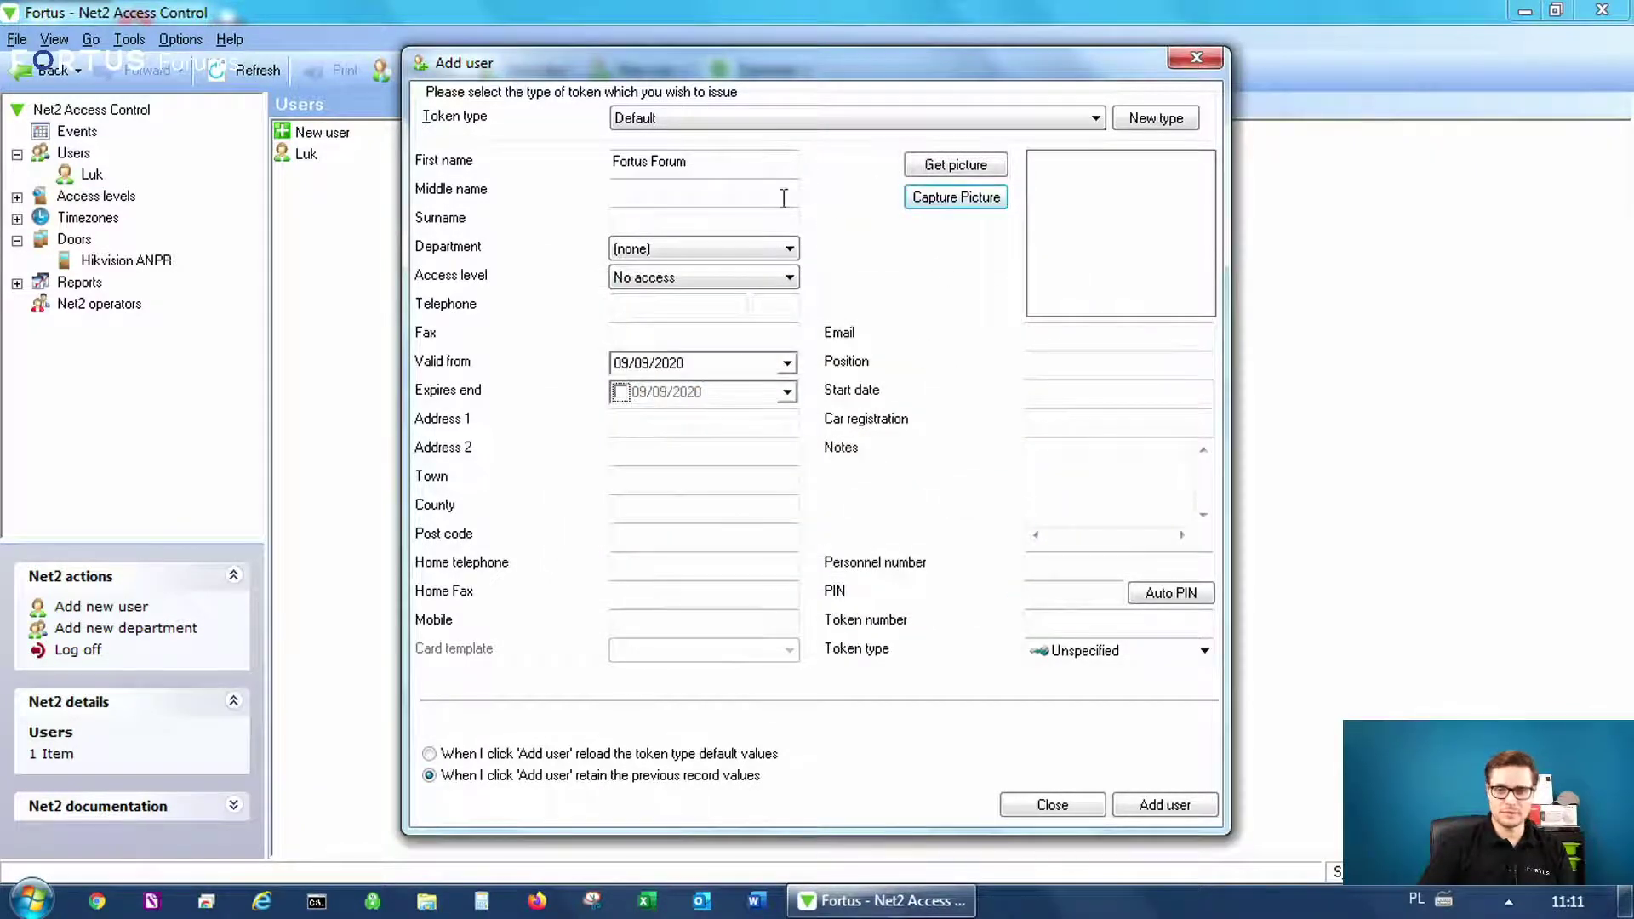
left_click(971, 198)
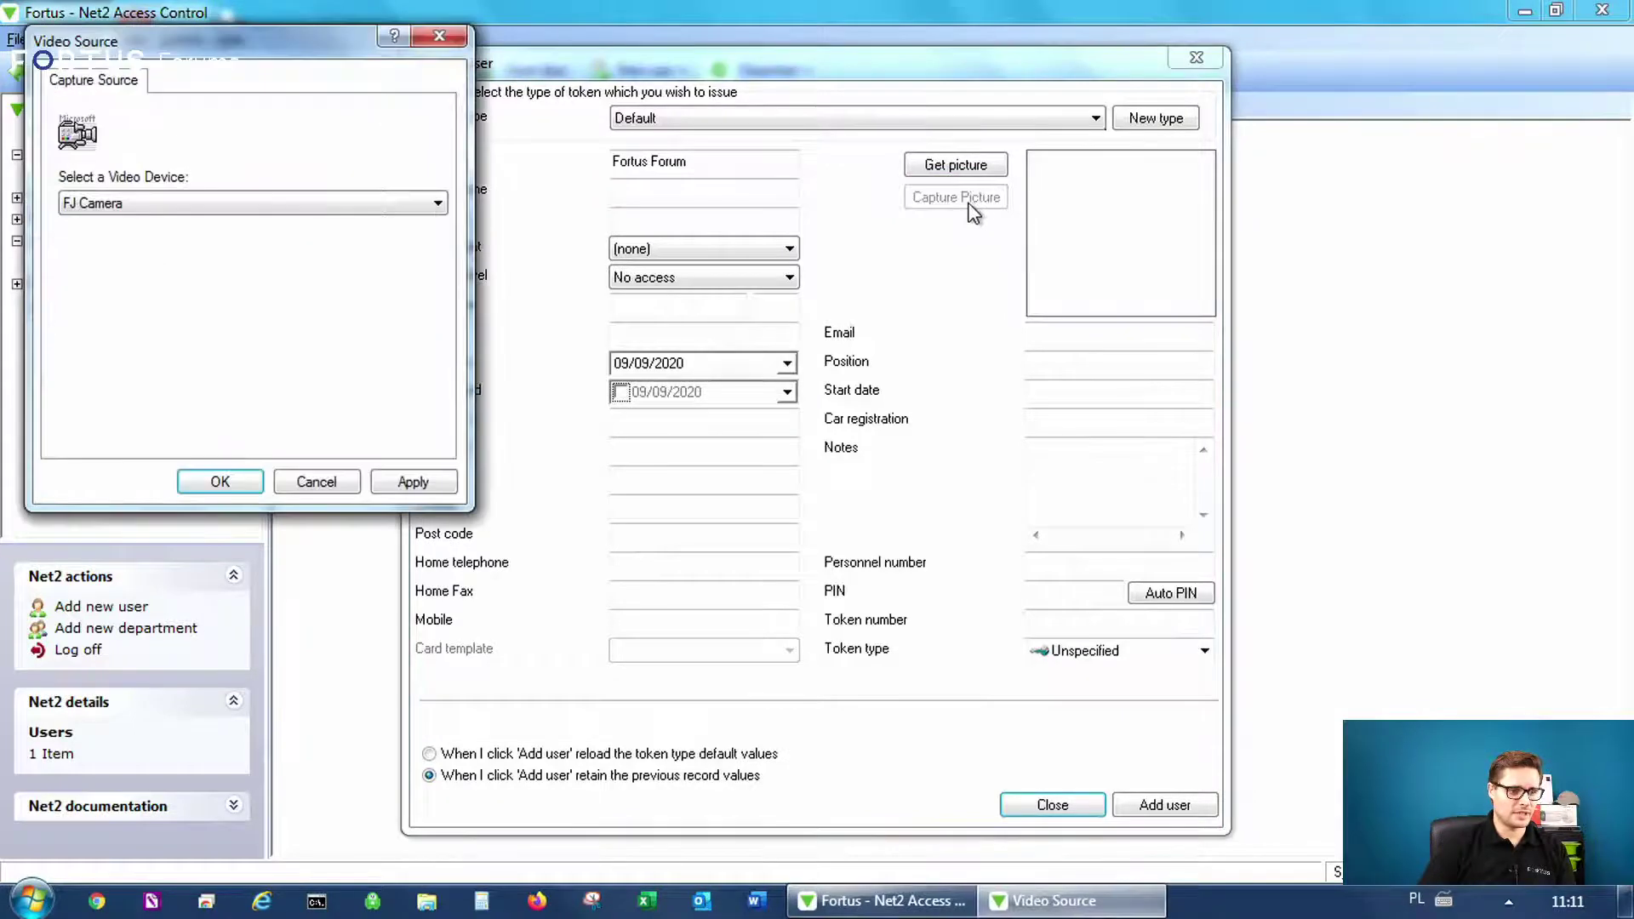
left_click(412, 483)
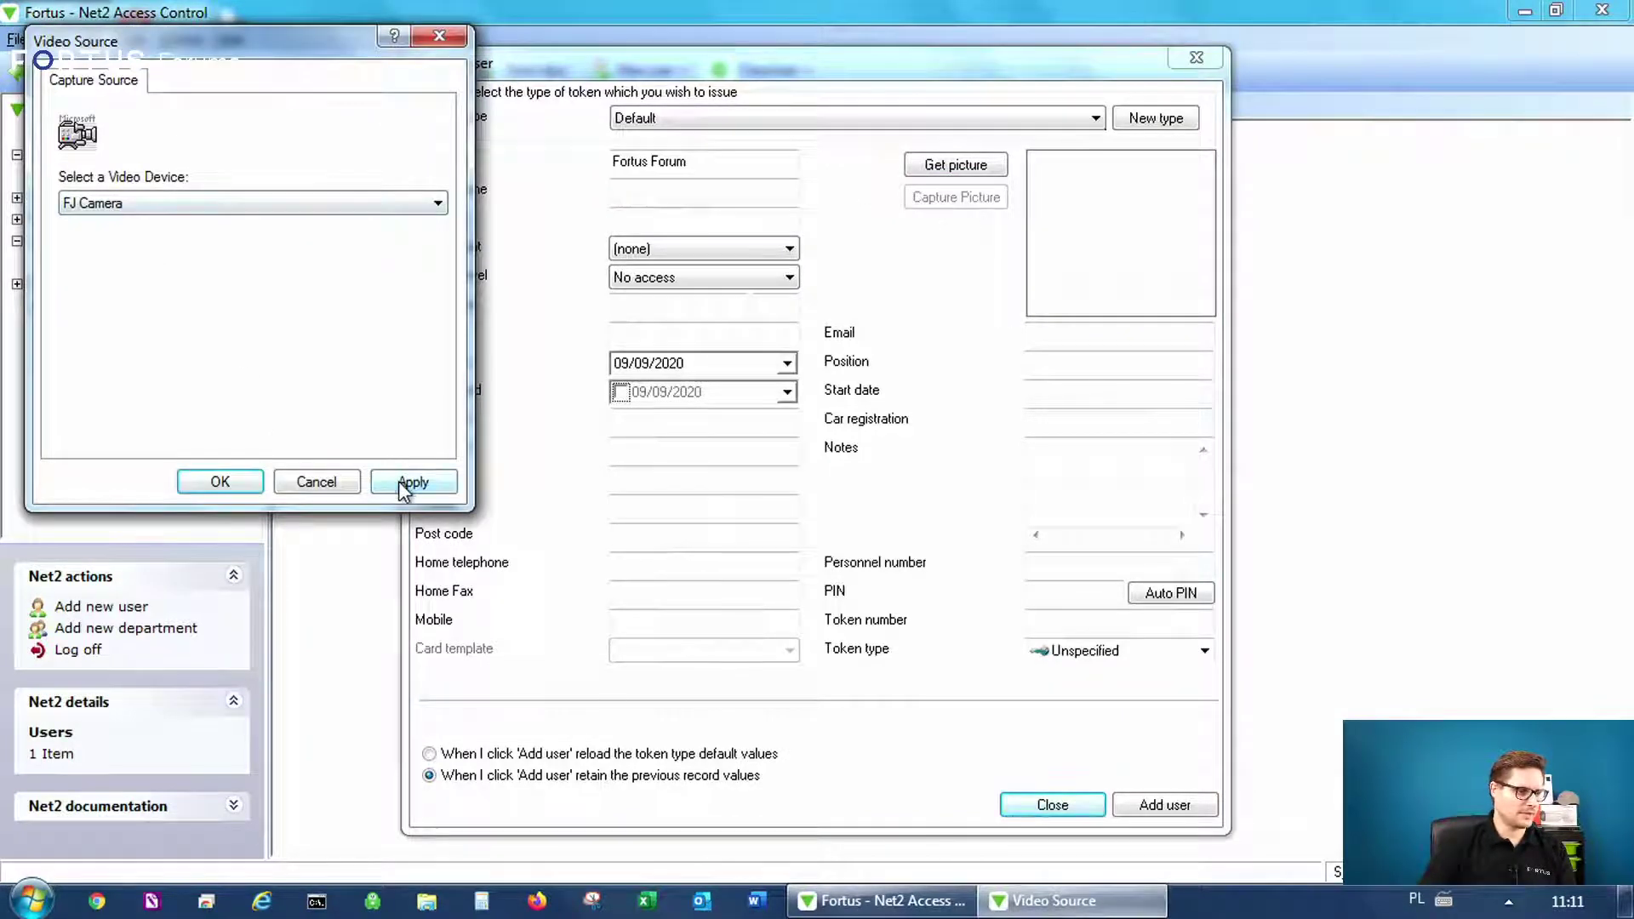
left_click(220, 482)
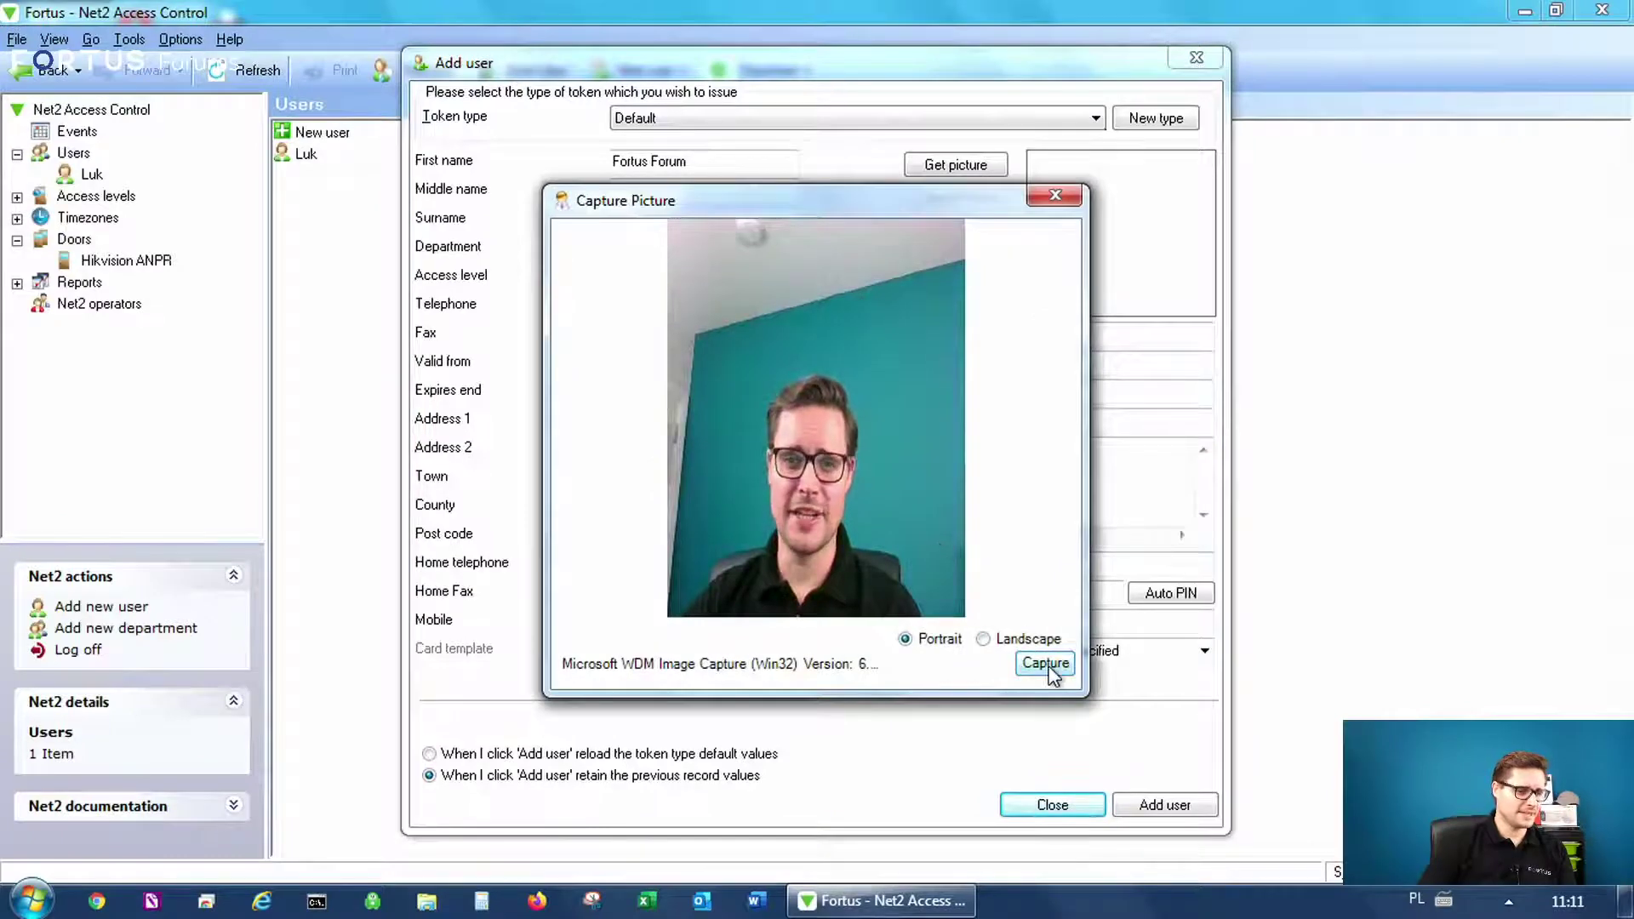
left_click(1047, 664)
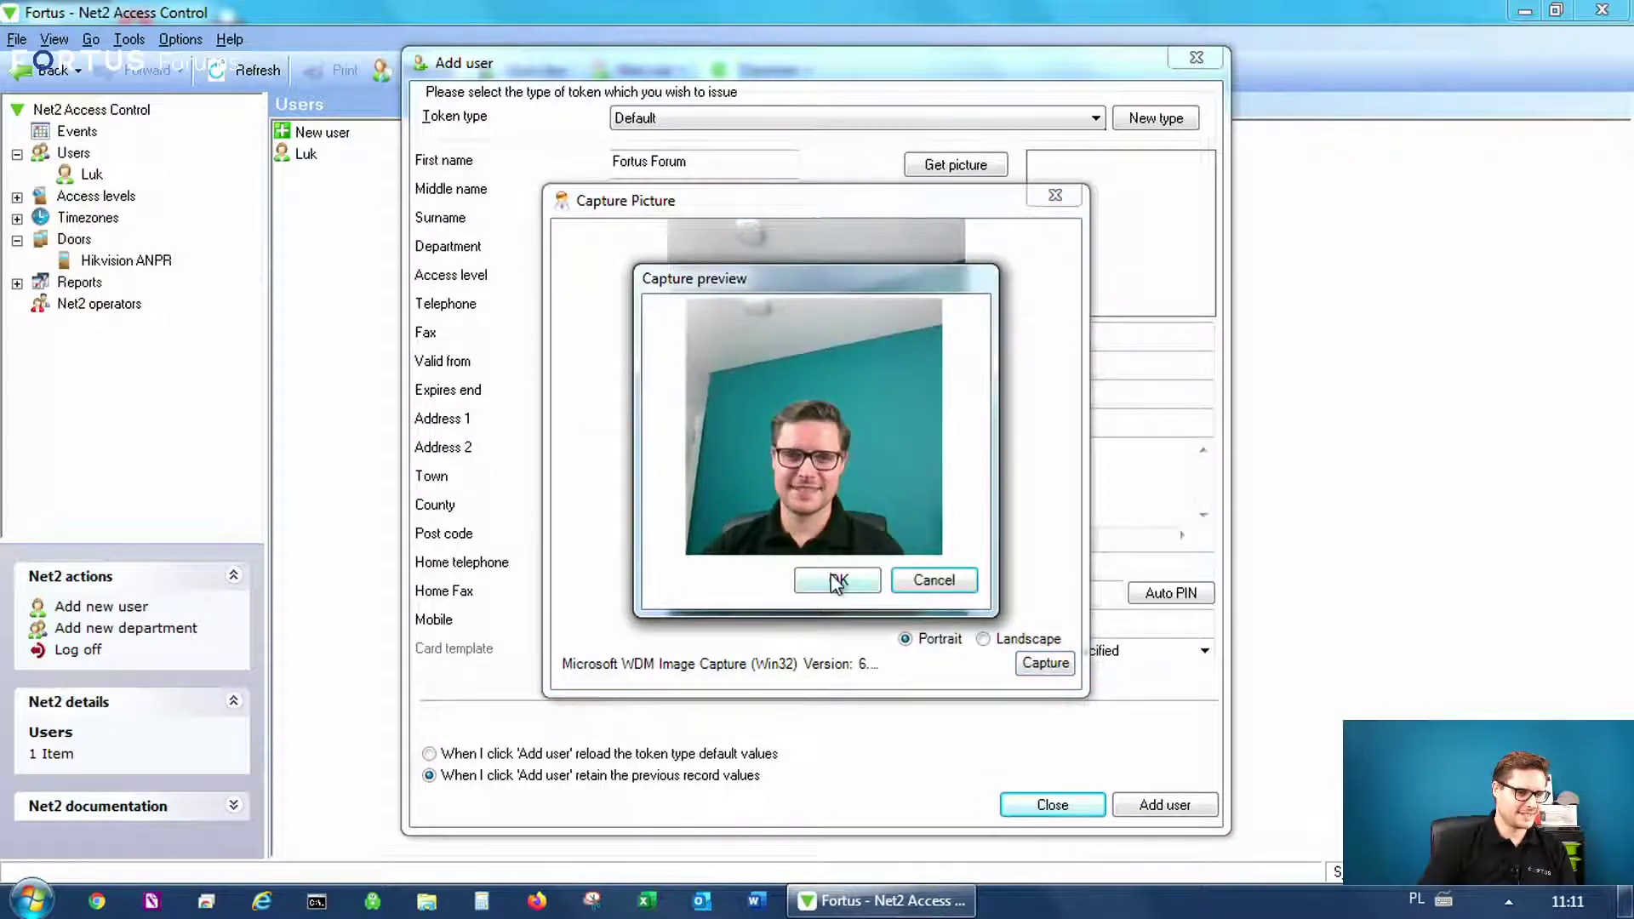
left_click(835, 578)
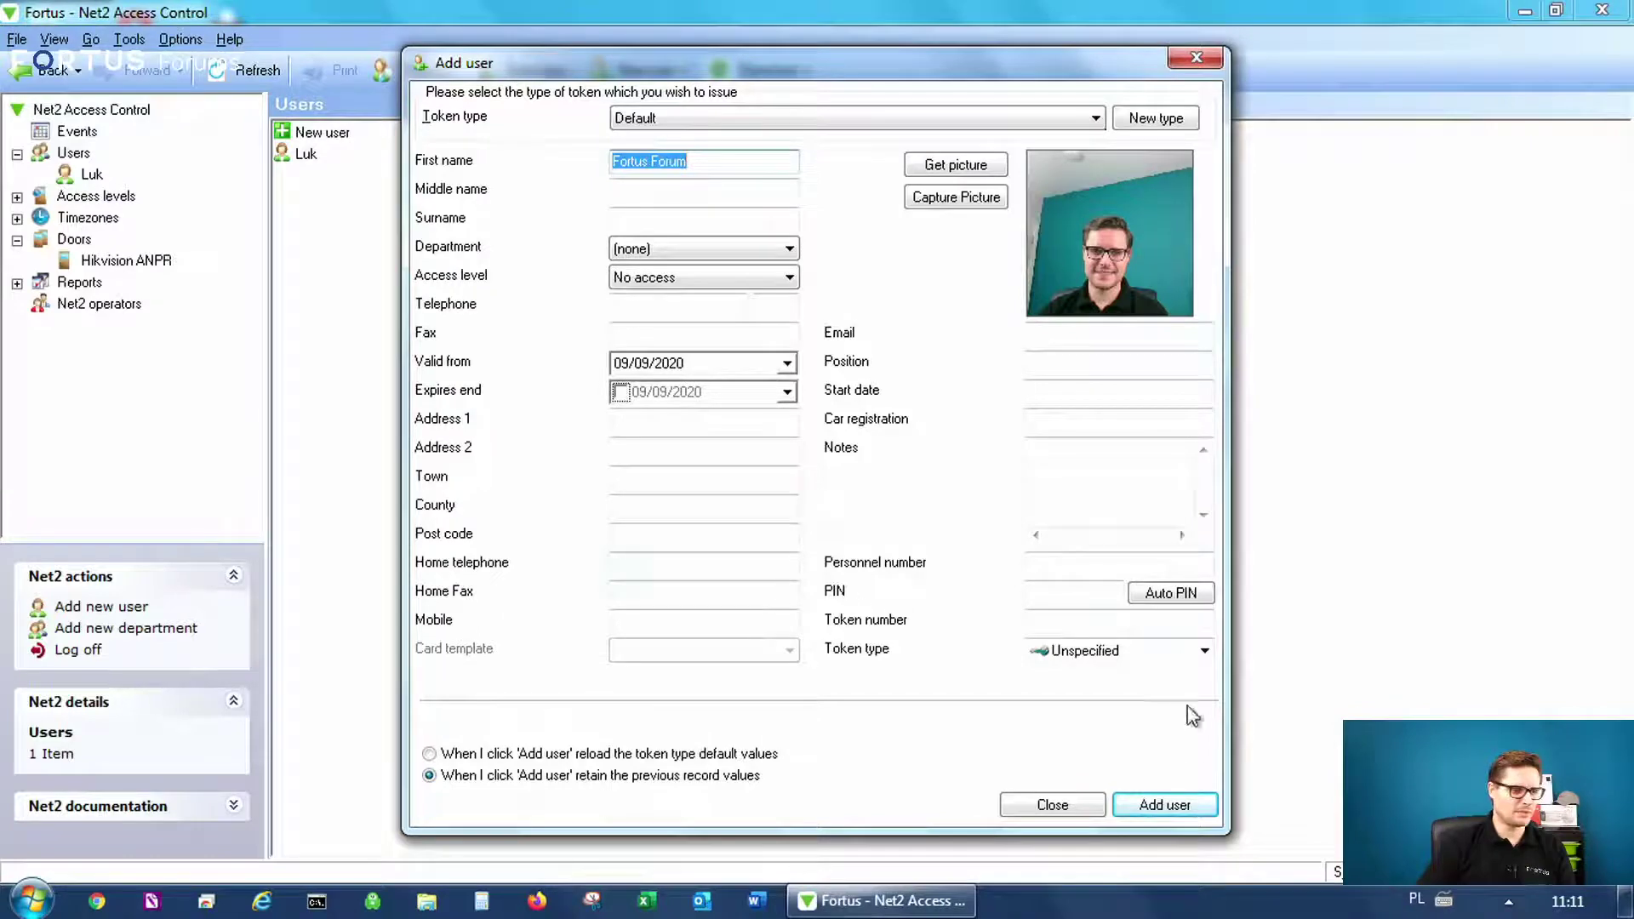
Step: Set the new user's token type to Vehicle number plate
left_click(1206, 653)
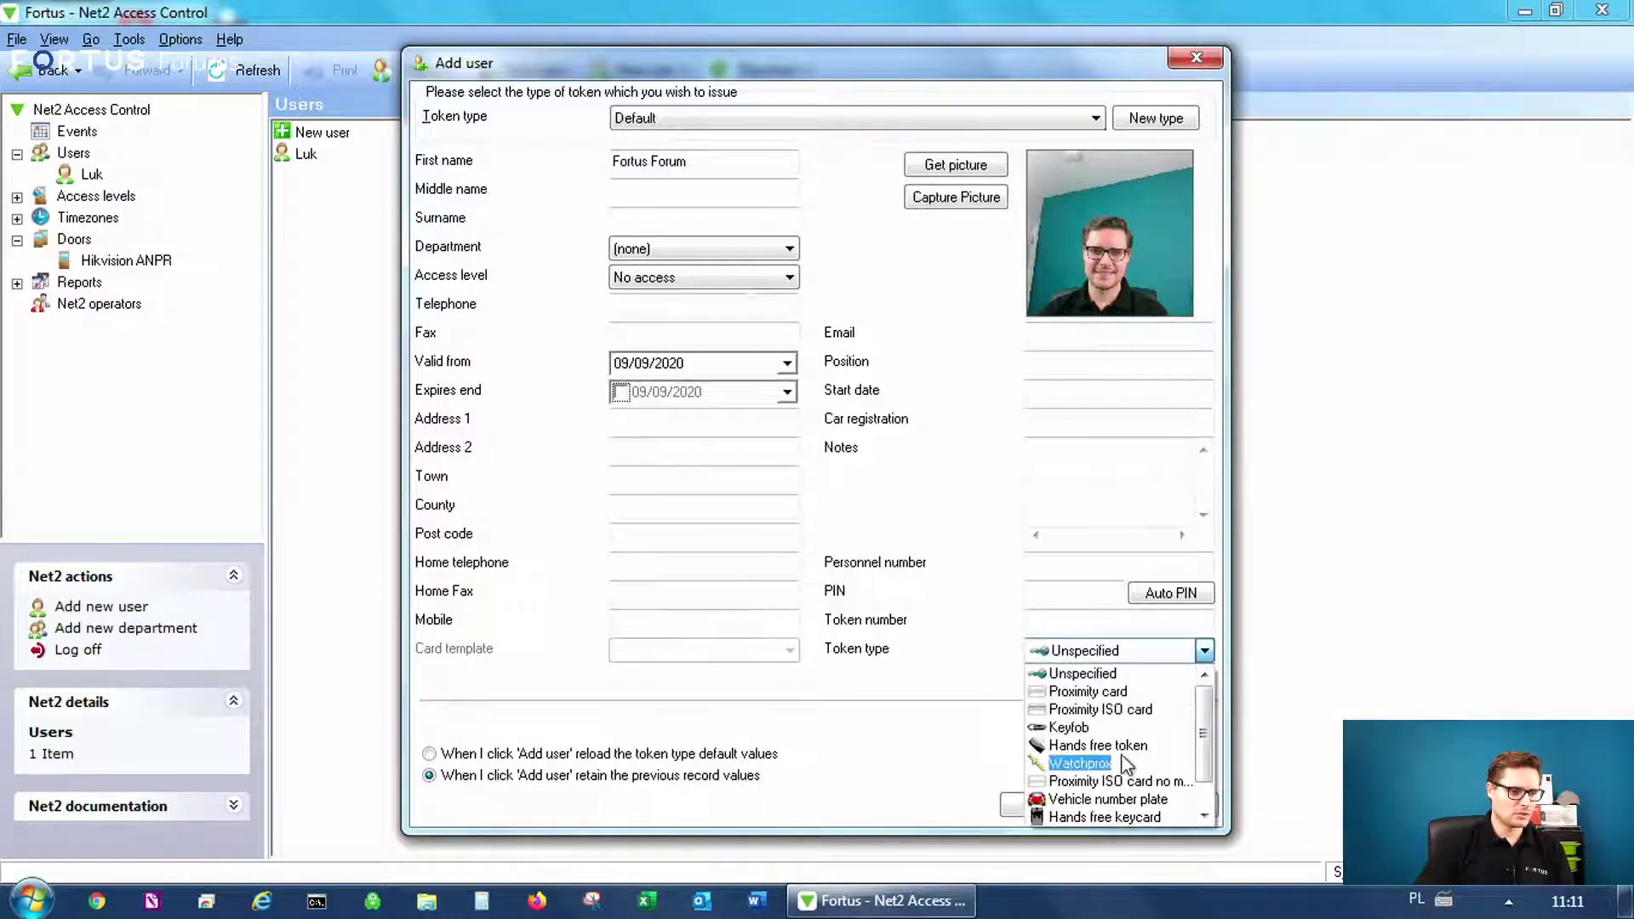
left_click(1136, 800)
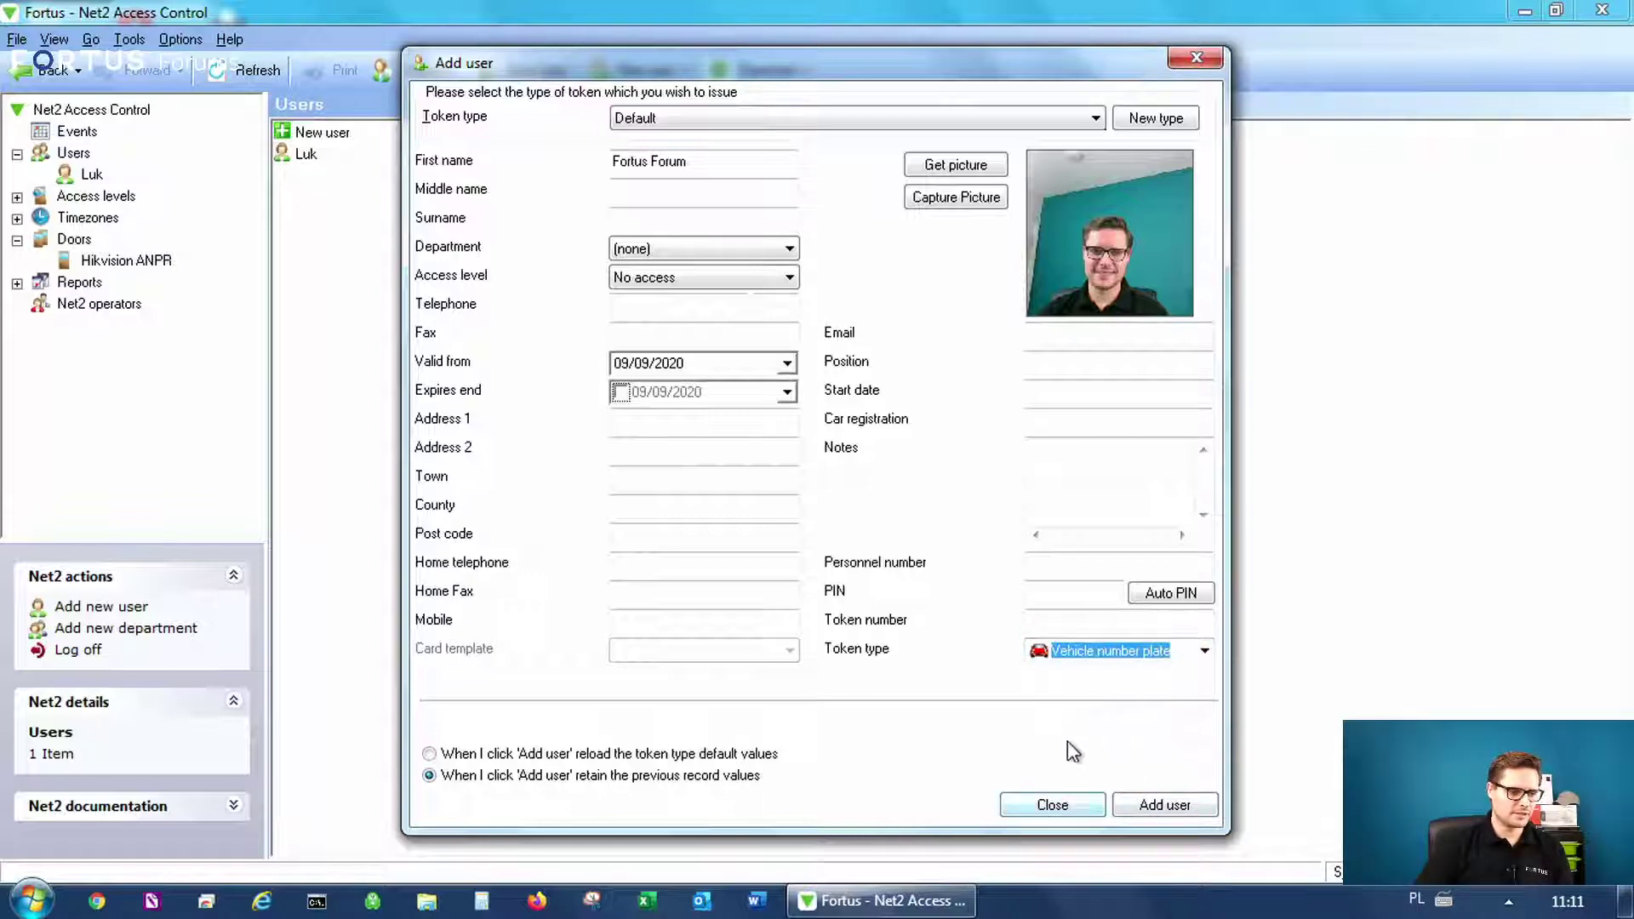
Step: Save the new Fortus Forum user with the token number left blank and close the user entry form
left_click(1100, 614)
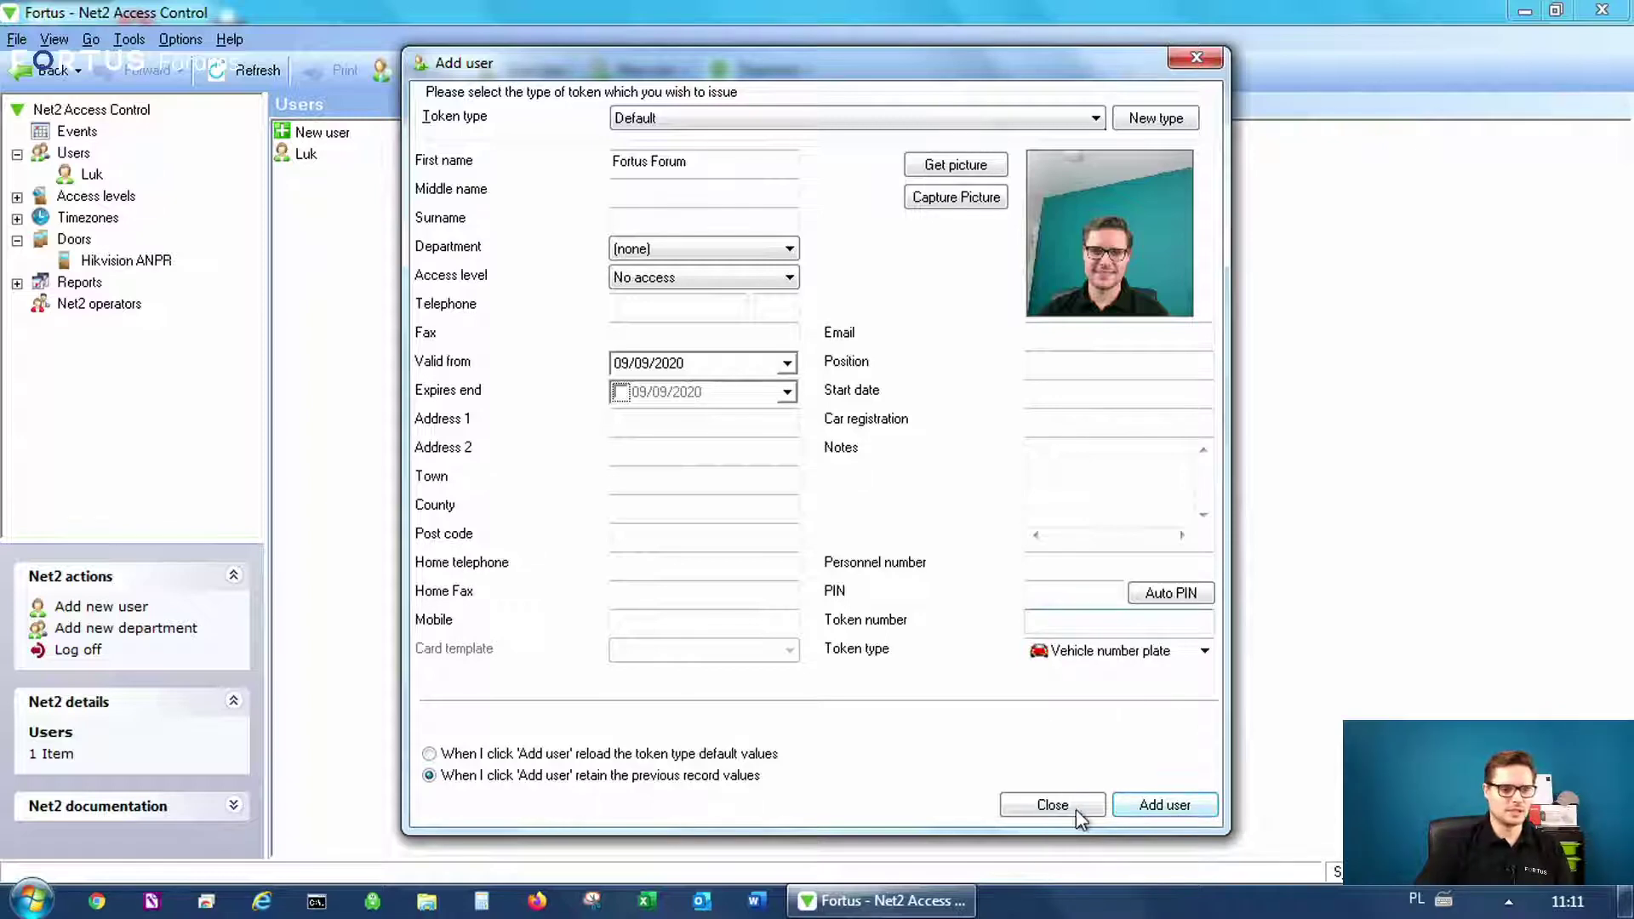
left_click(1171, 806)
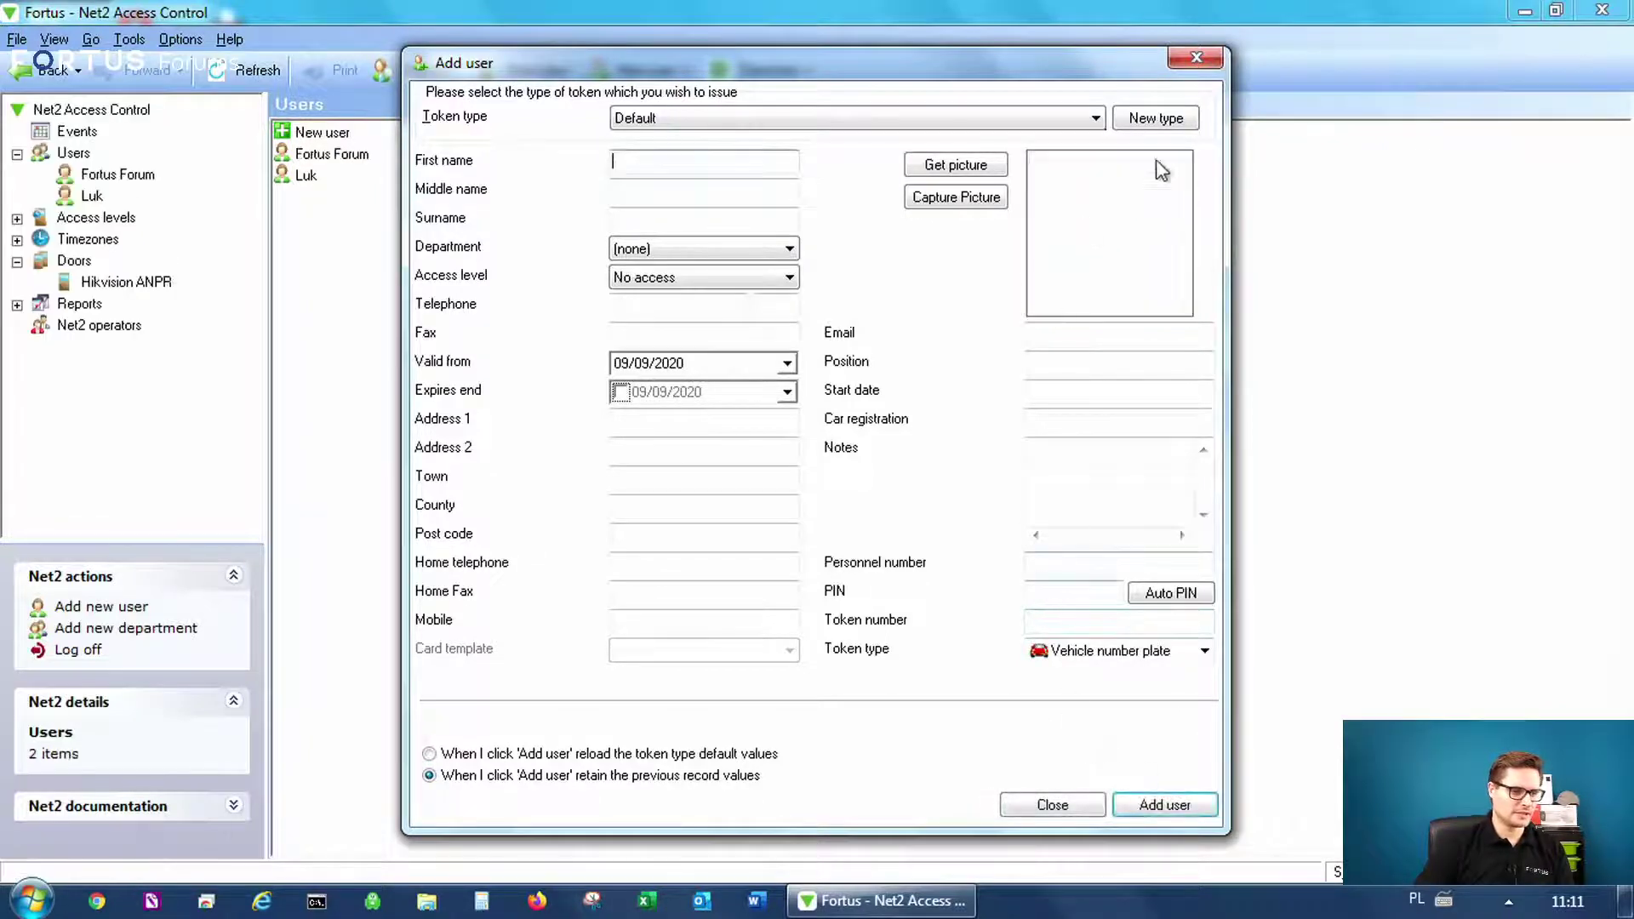
left_click(1196, 60)
Step: Open the Fortus Forum user record, look through its details and events, and select its unnumbered vehicle token
double_click(299, 158)
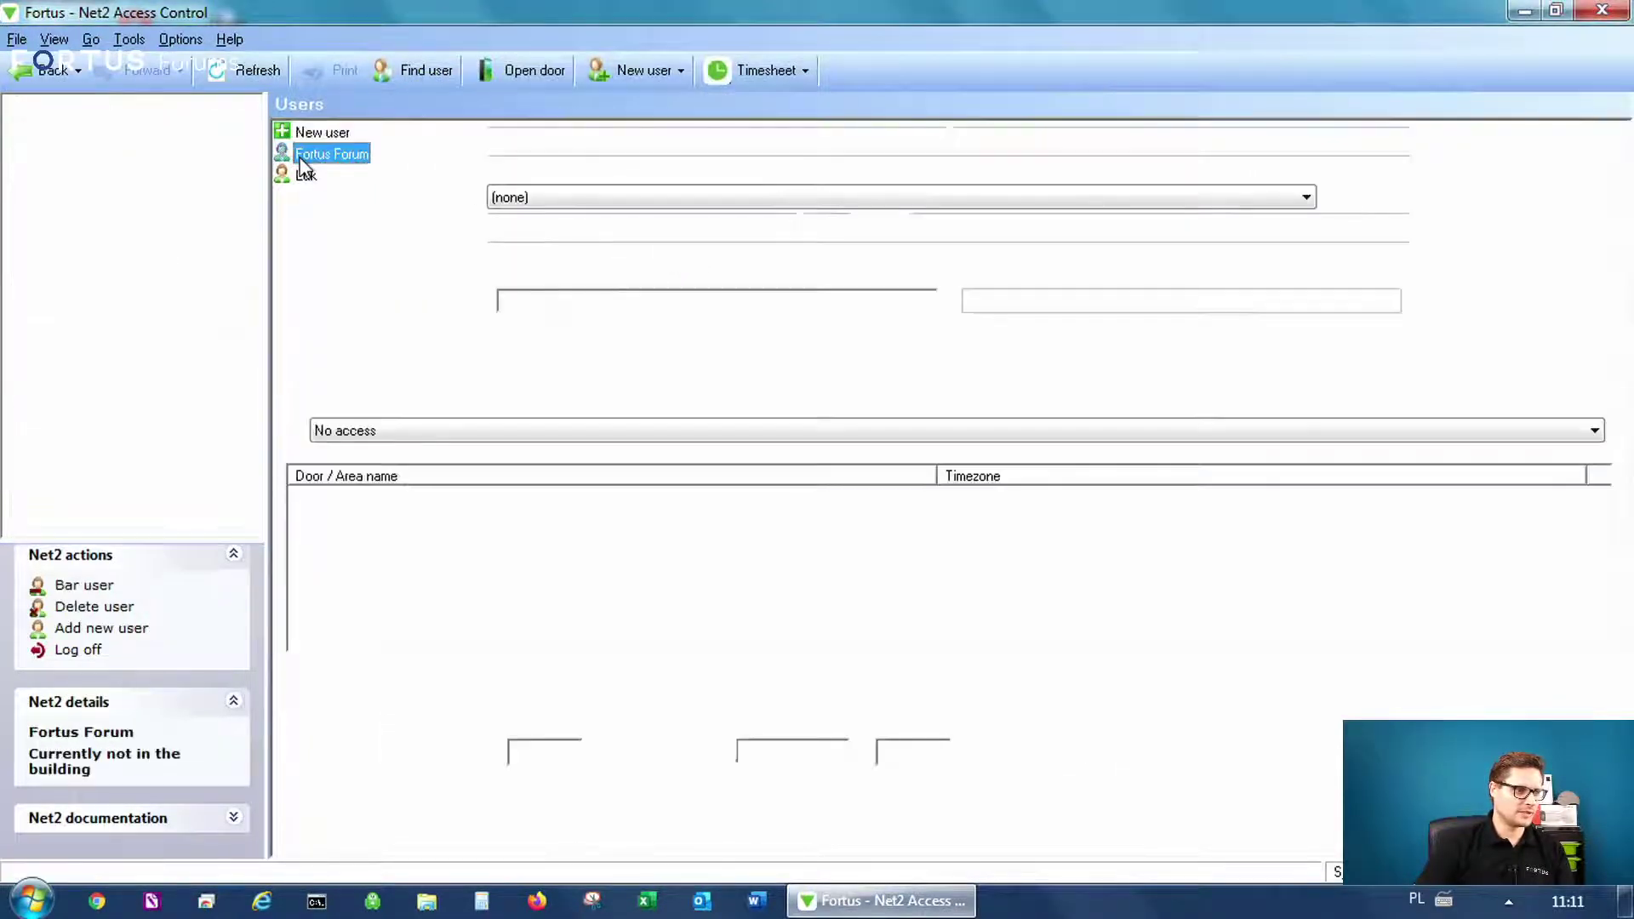
left_click(487, 346)
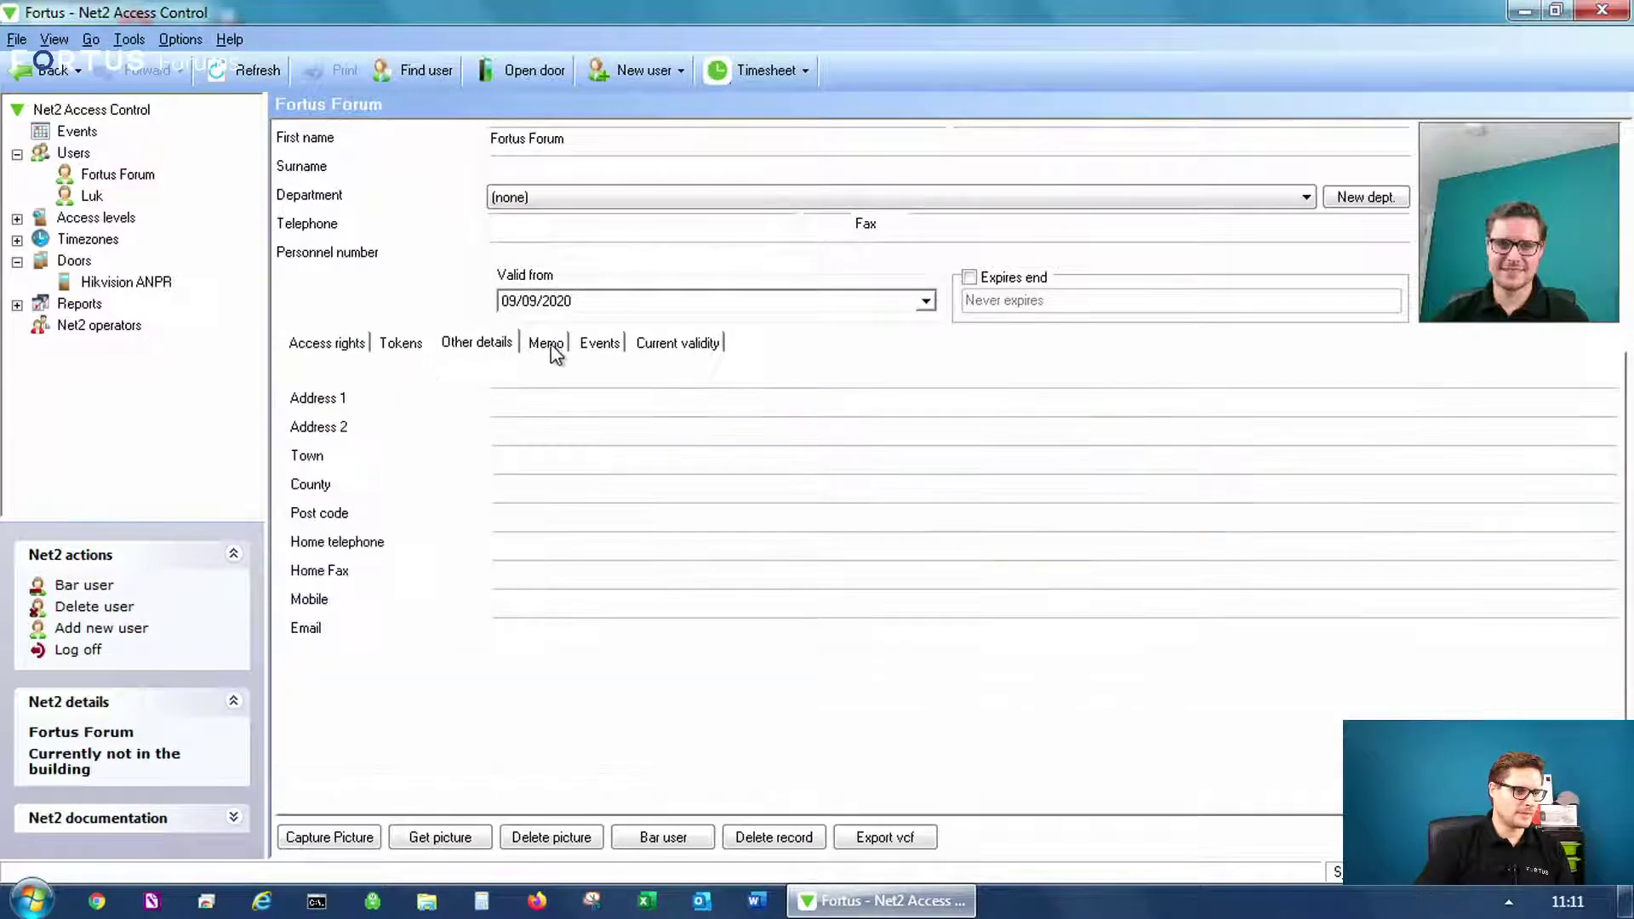
left_click(598, 345)
left_click(333, 344)
left_click(407, 344)
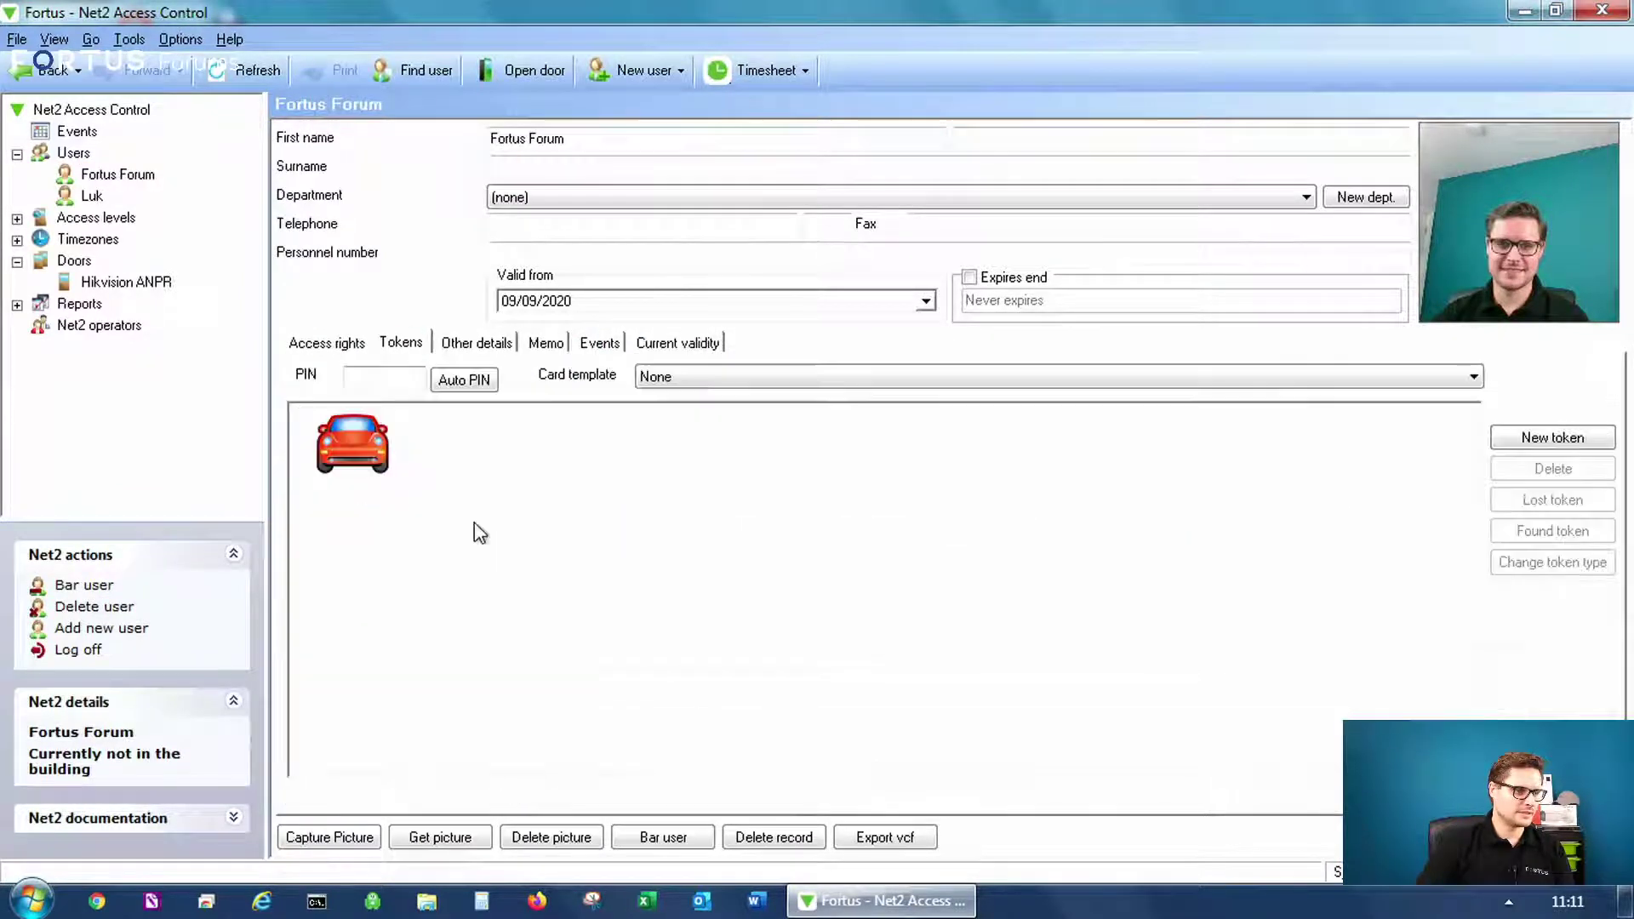
left_click(369, 446)
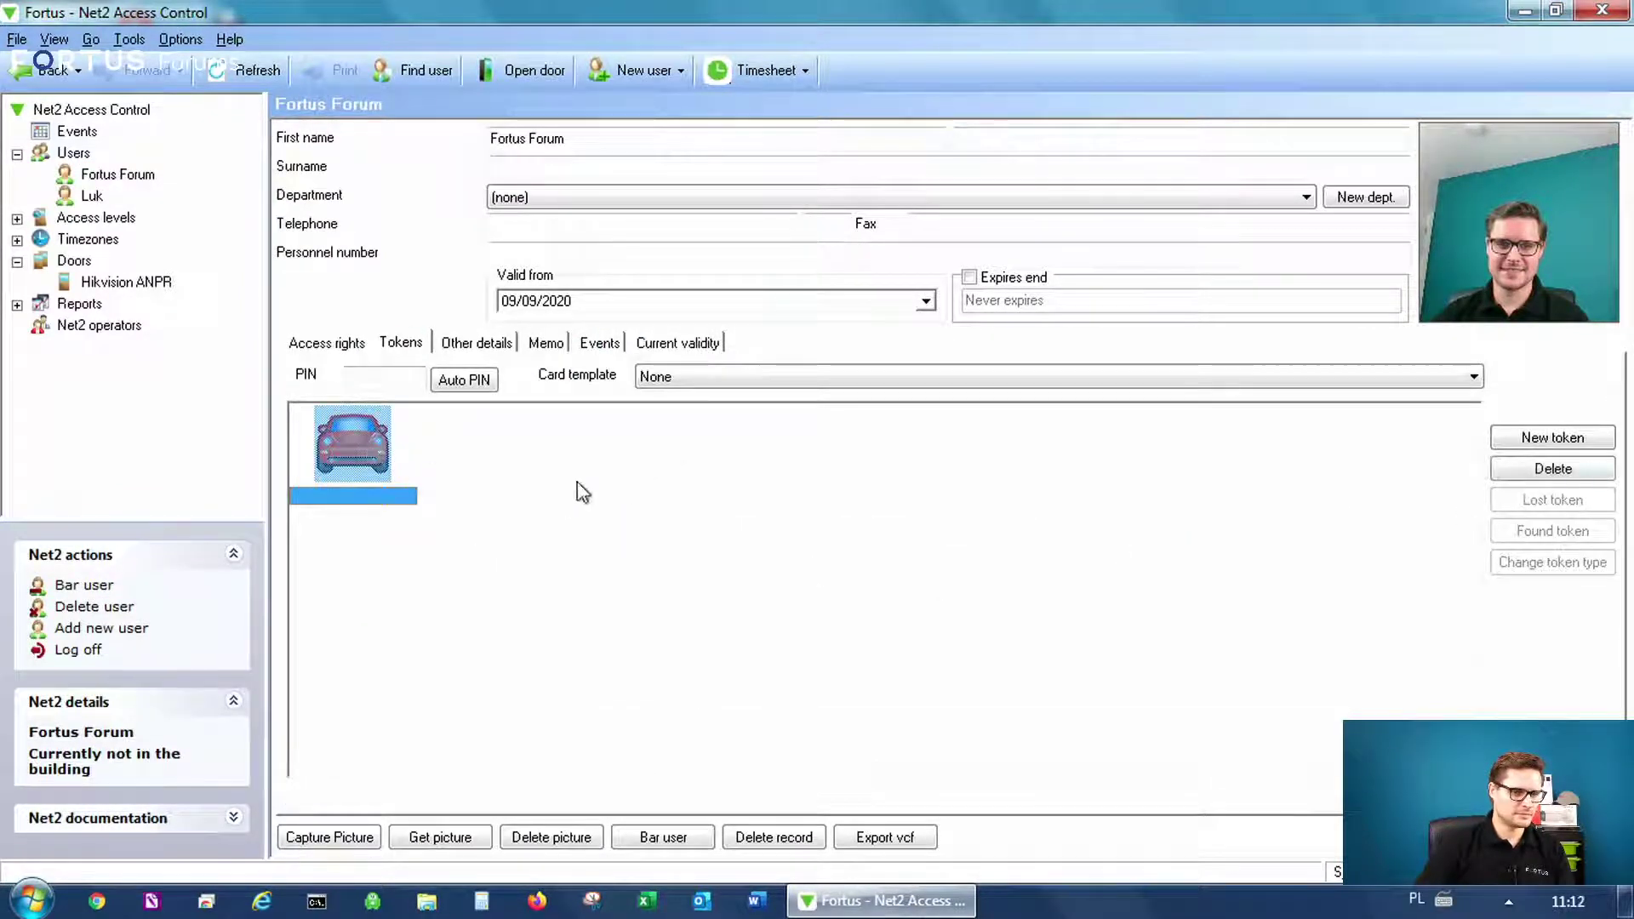
Step: Add a new vehicle number plate token with the number 121D123456 to the Fortus Forum user
left_click(1552, 439)
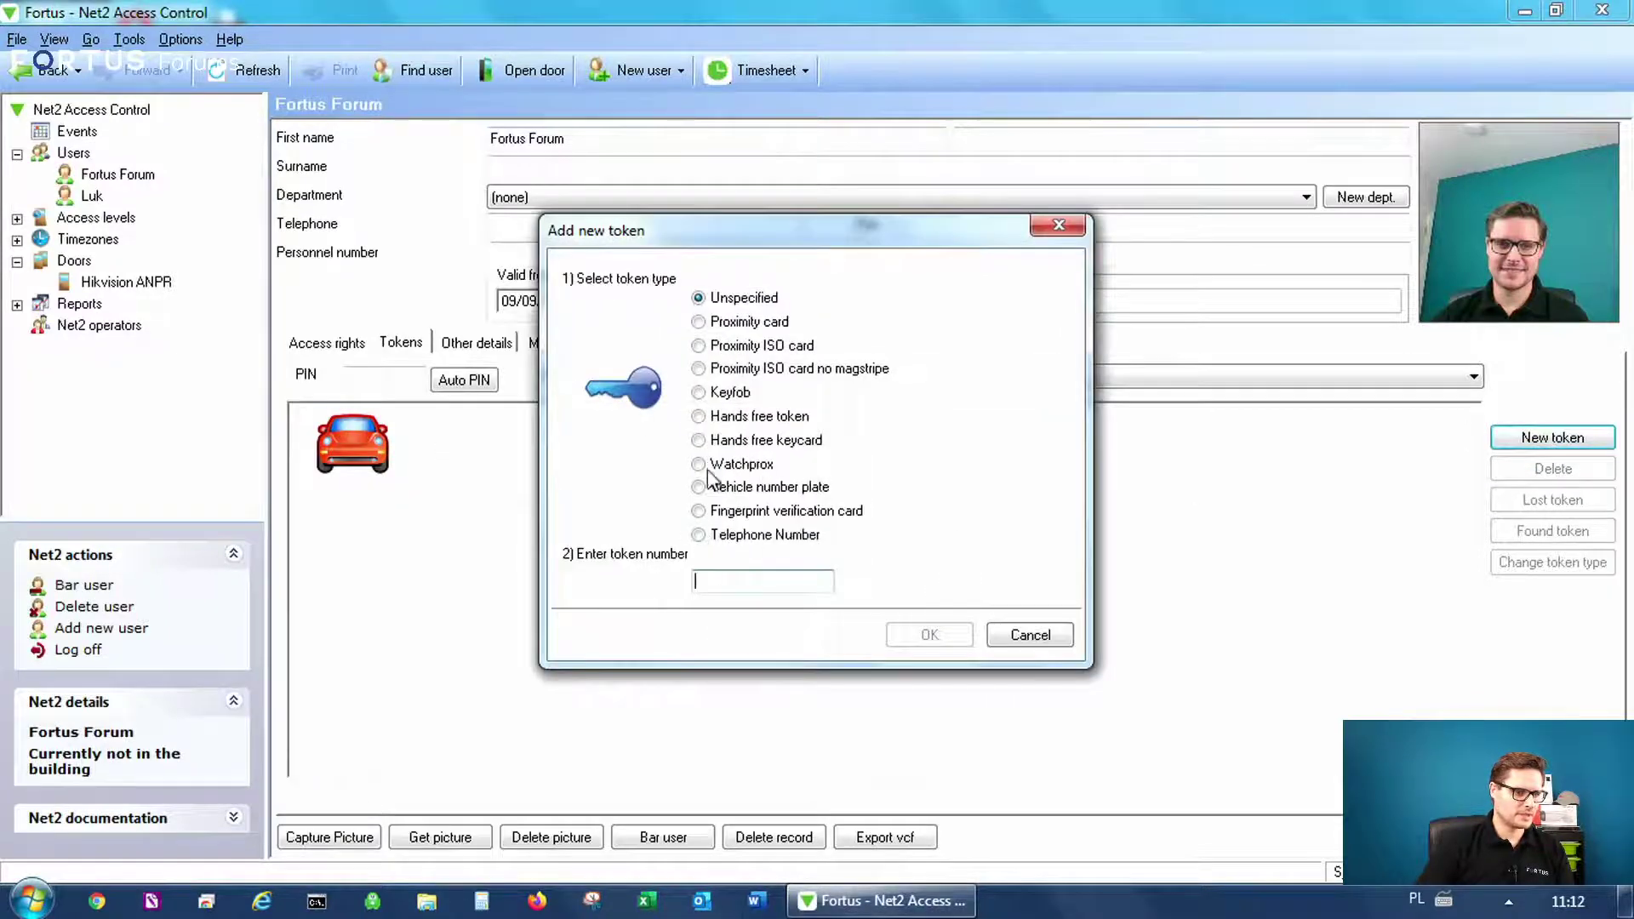
left_click(701, 490)
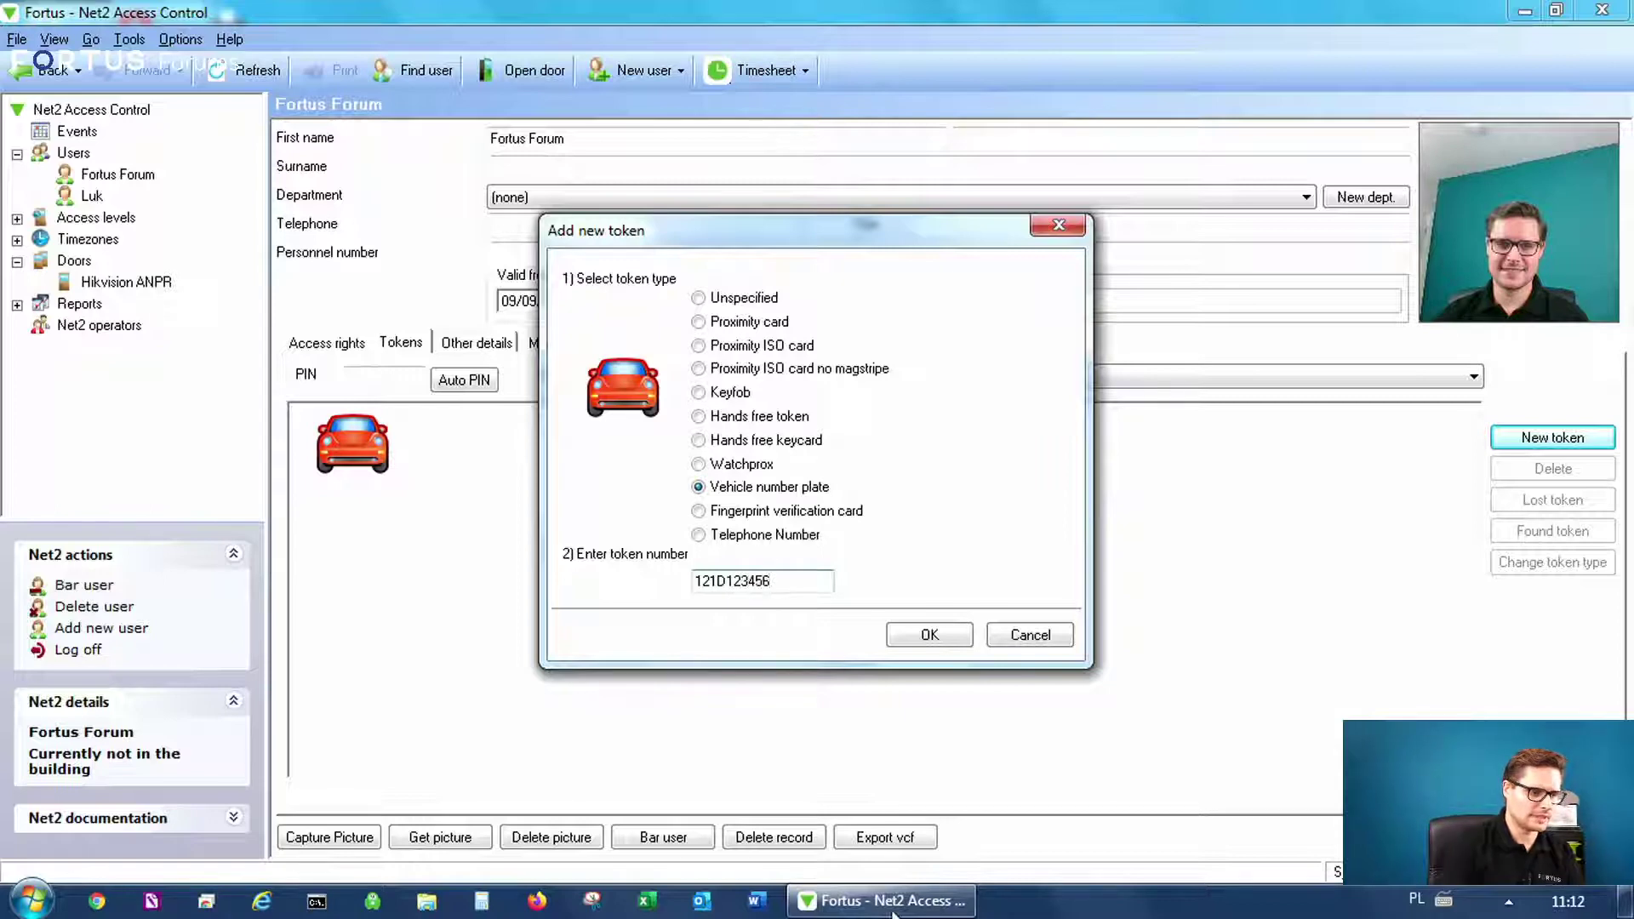
left_click(936, 637)
Step: Delete the unnumbered vehicle token from the Fortus Forum user and select the 121D123456 token
left_click(351, 441)
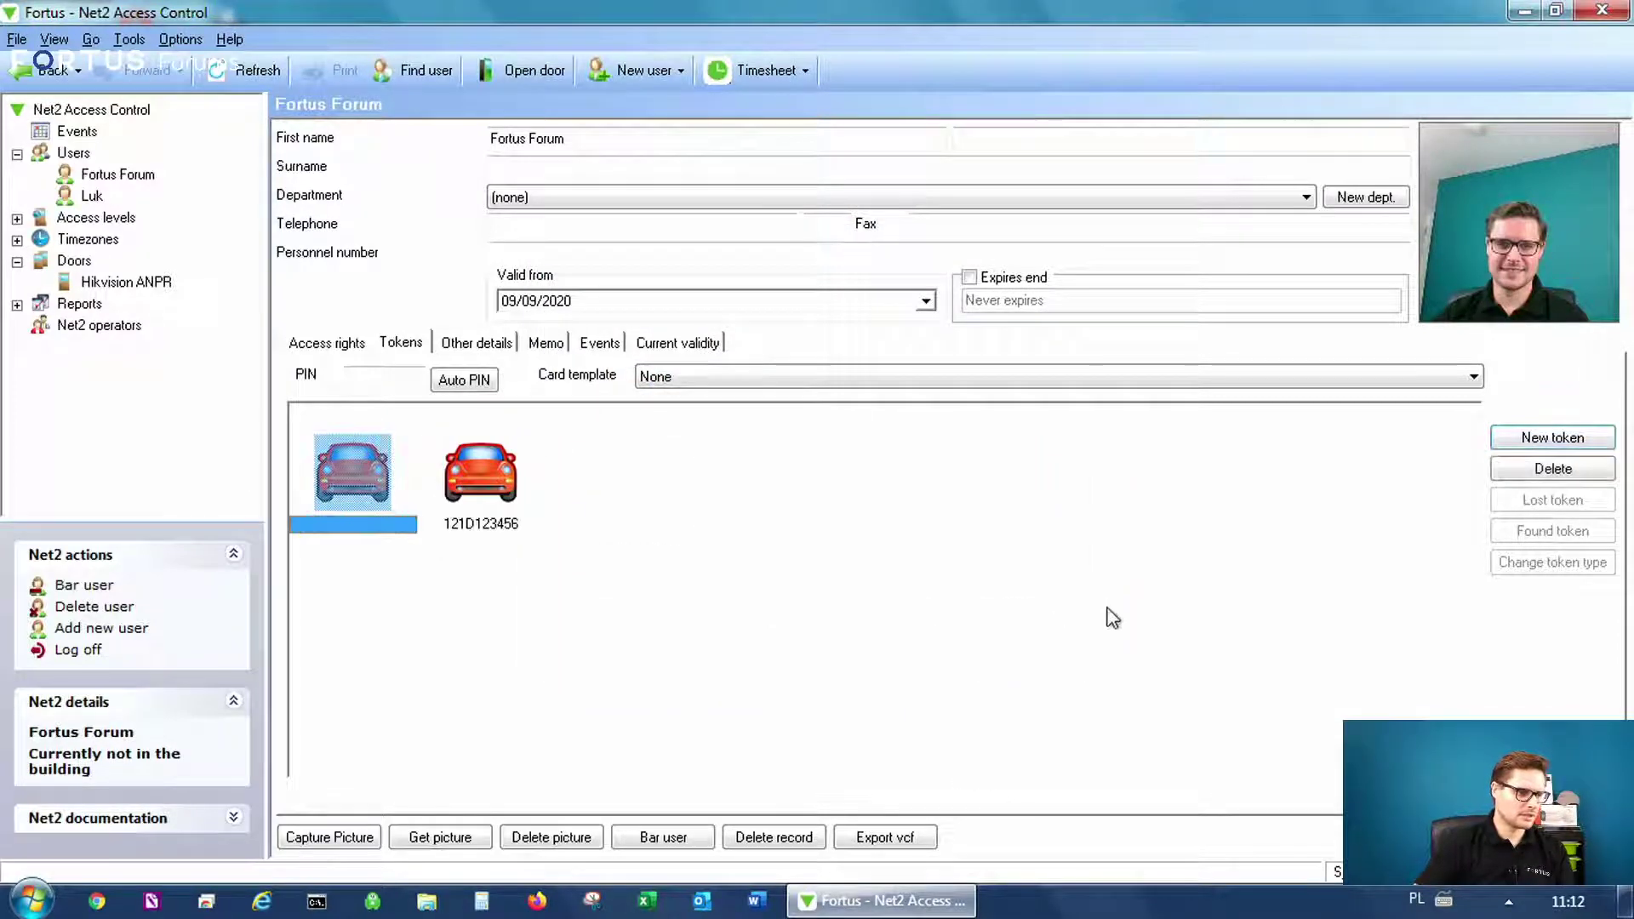
left_click(1553, 470)
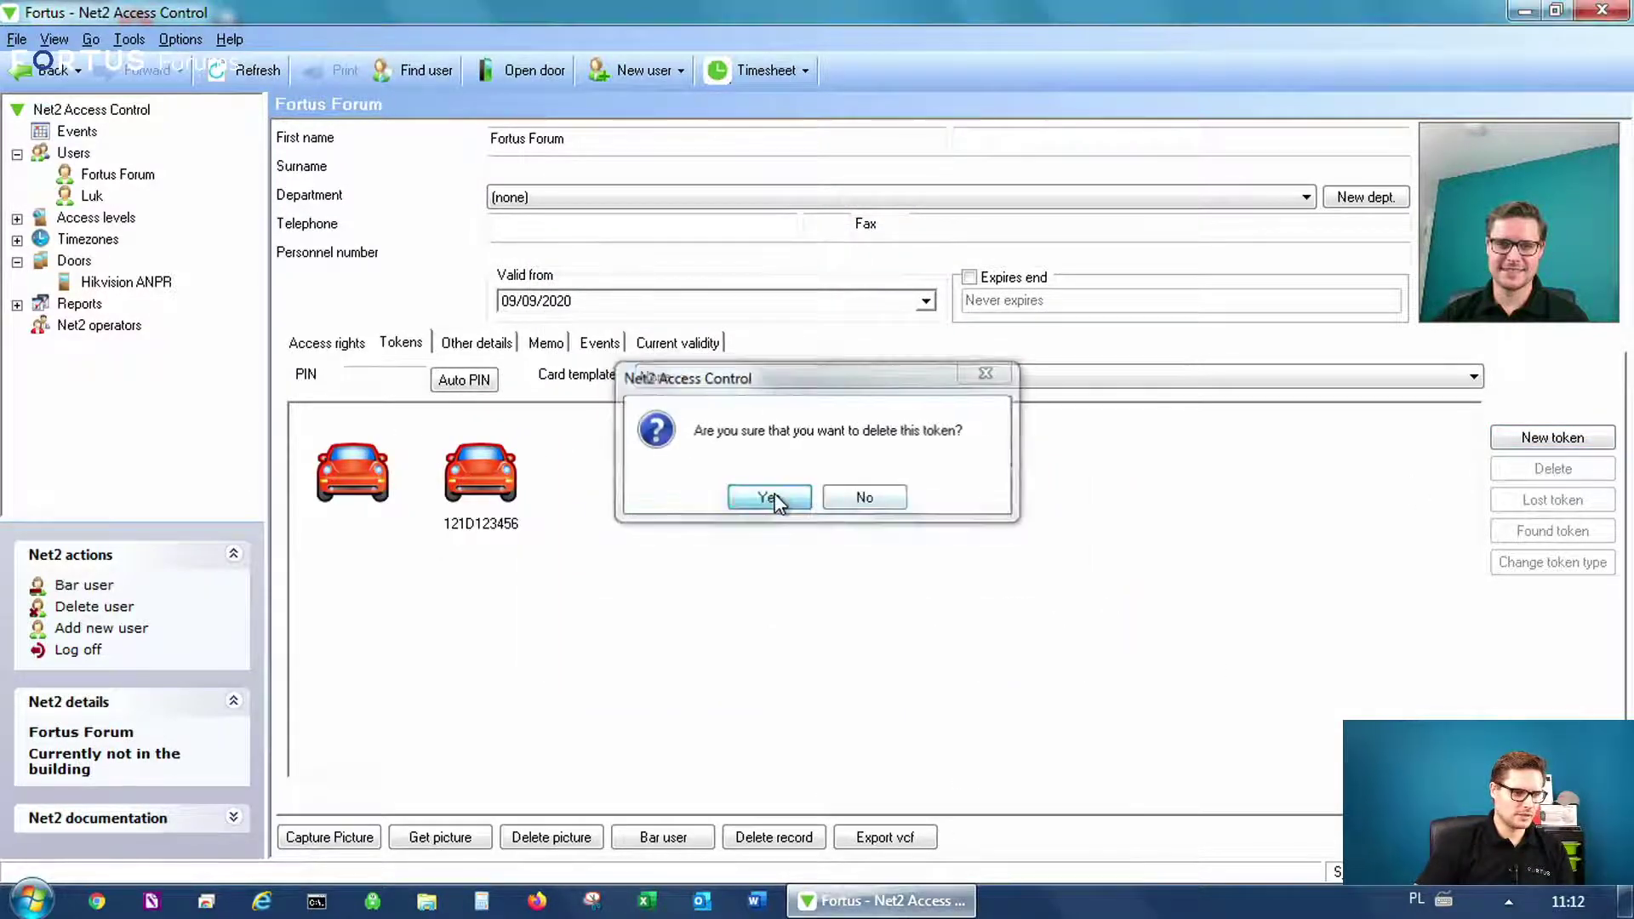
left_click(768, 498)
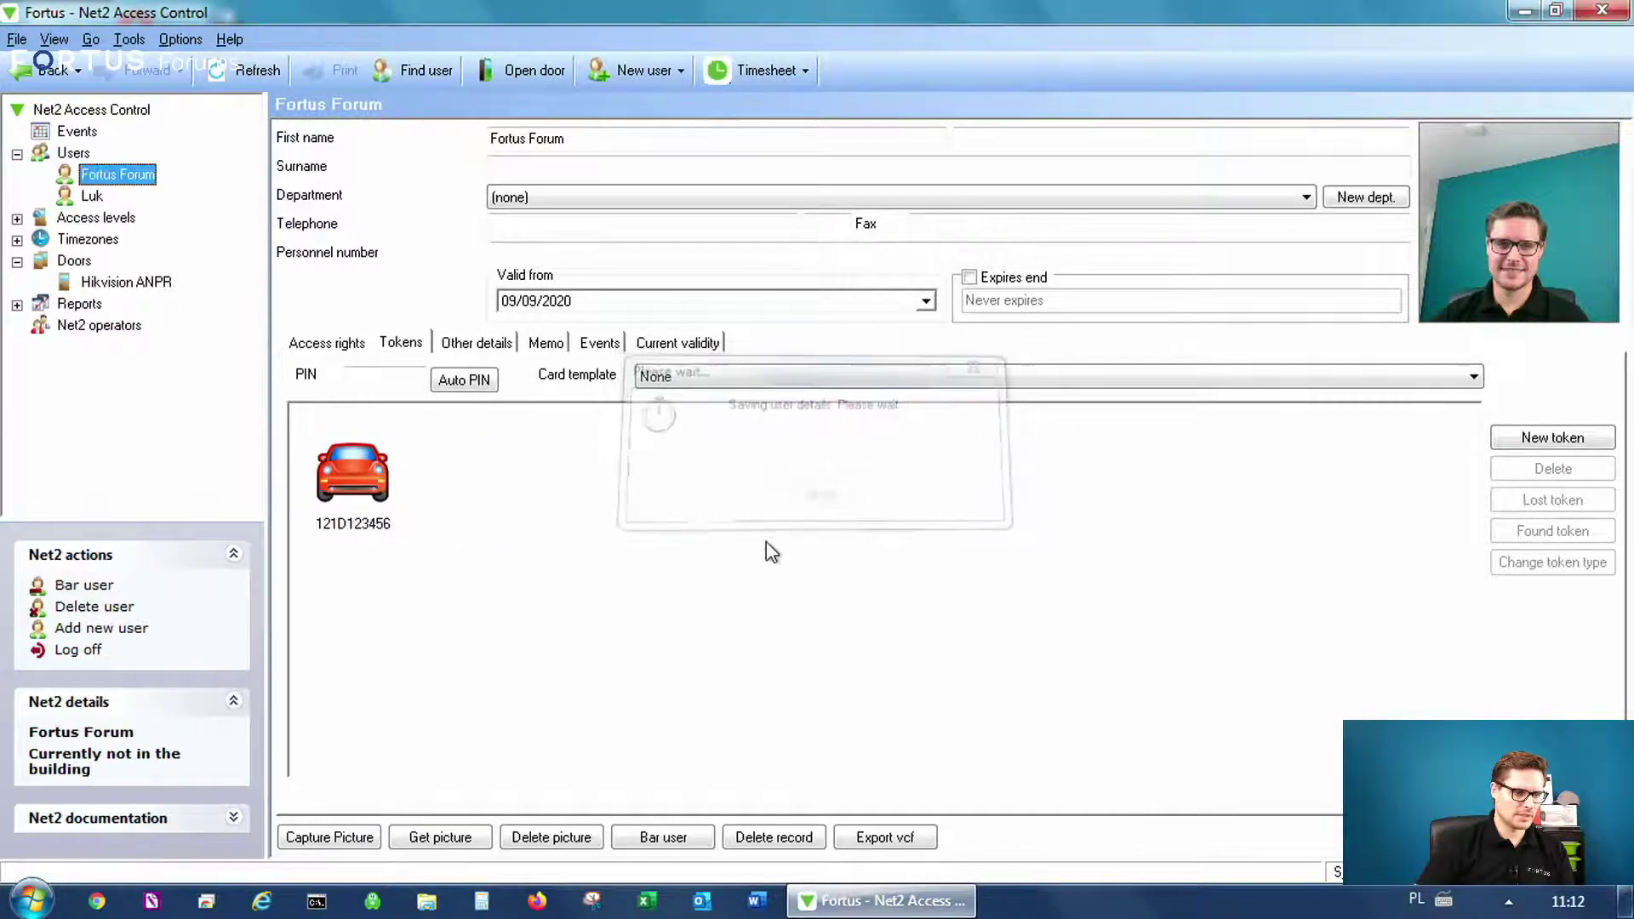
left_click(355, 473)
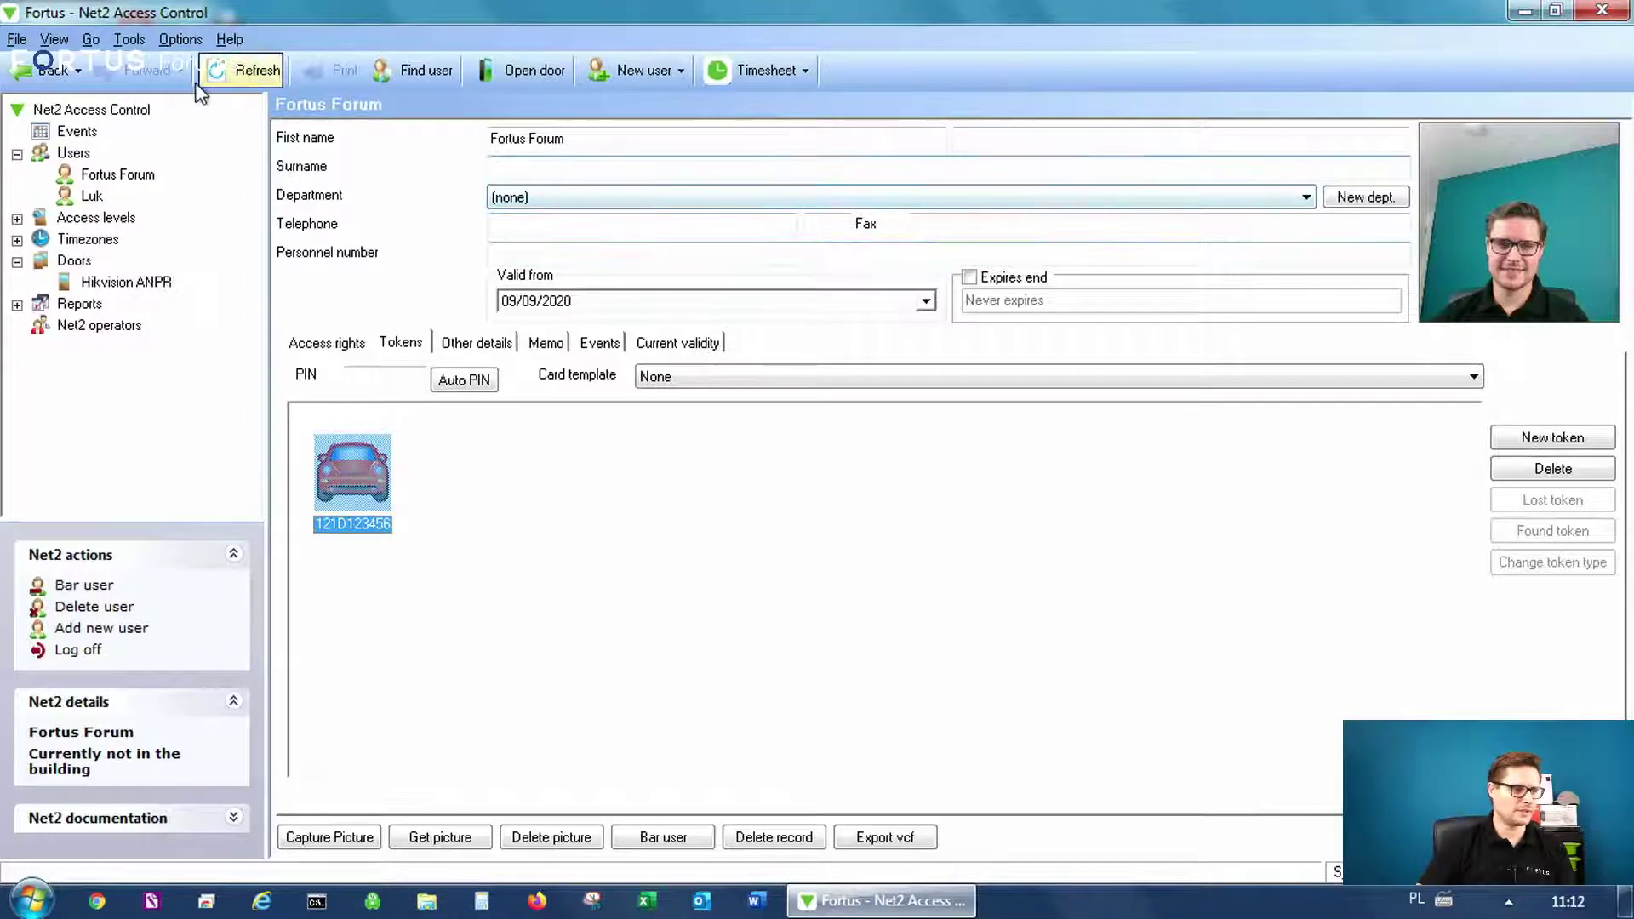
Step: Reopen the Fortus Forum user's tokens and review the options for issuing another token without adding one
left_click(74, 154)
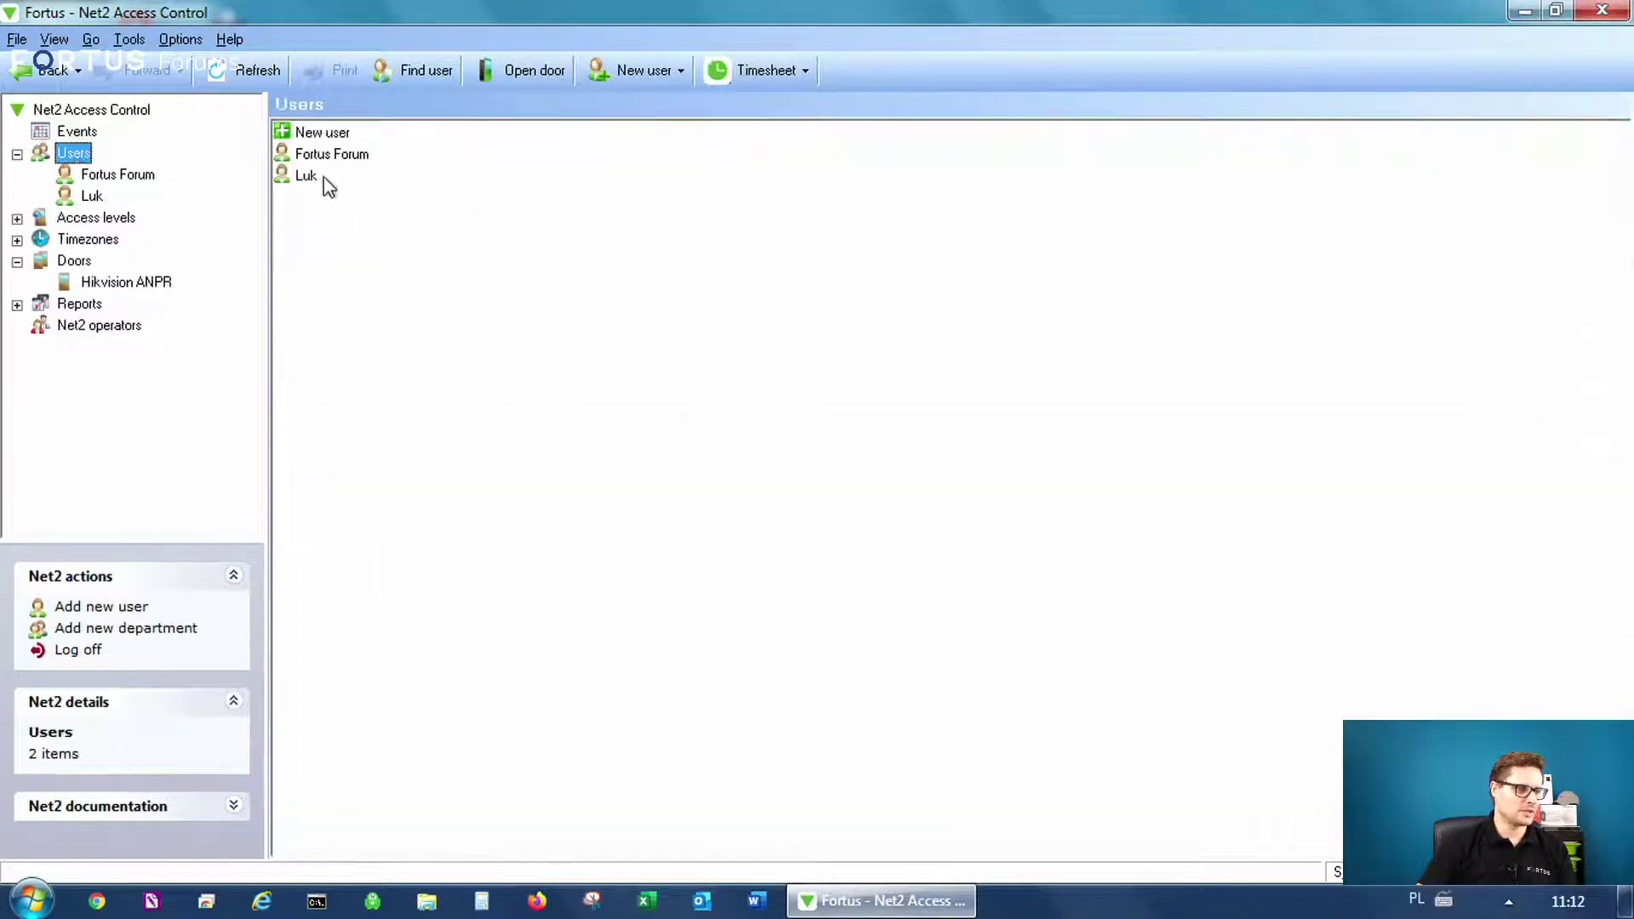
left_click(114, 177)
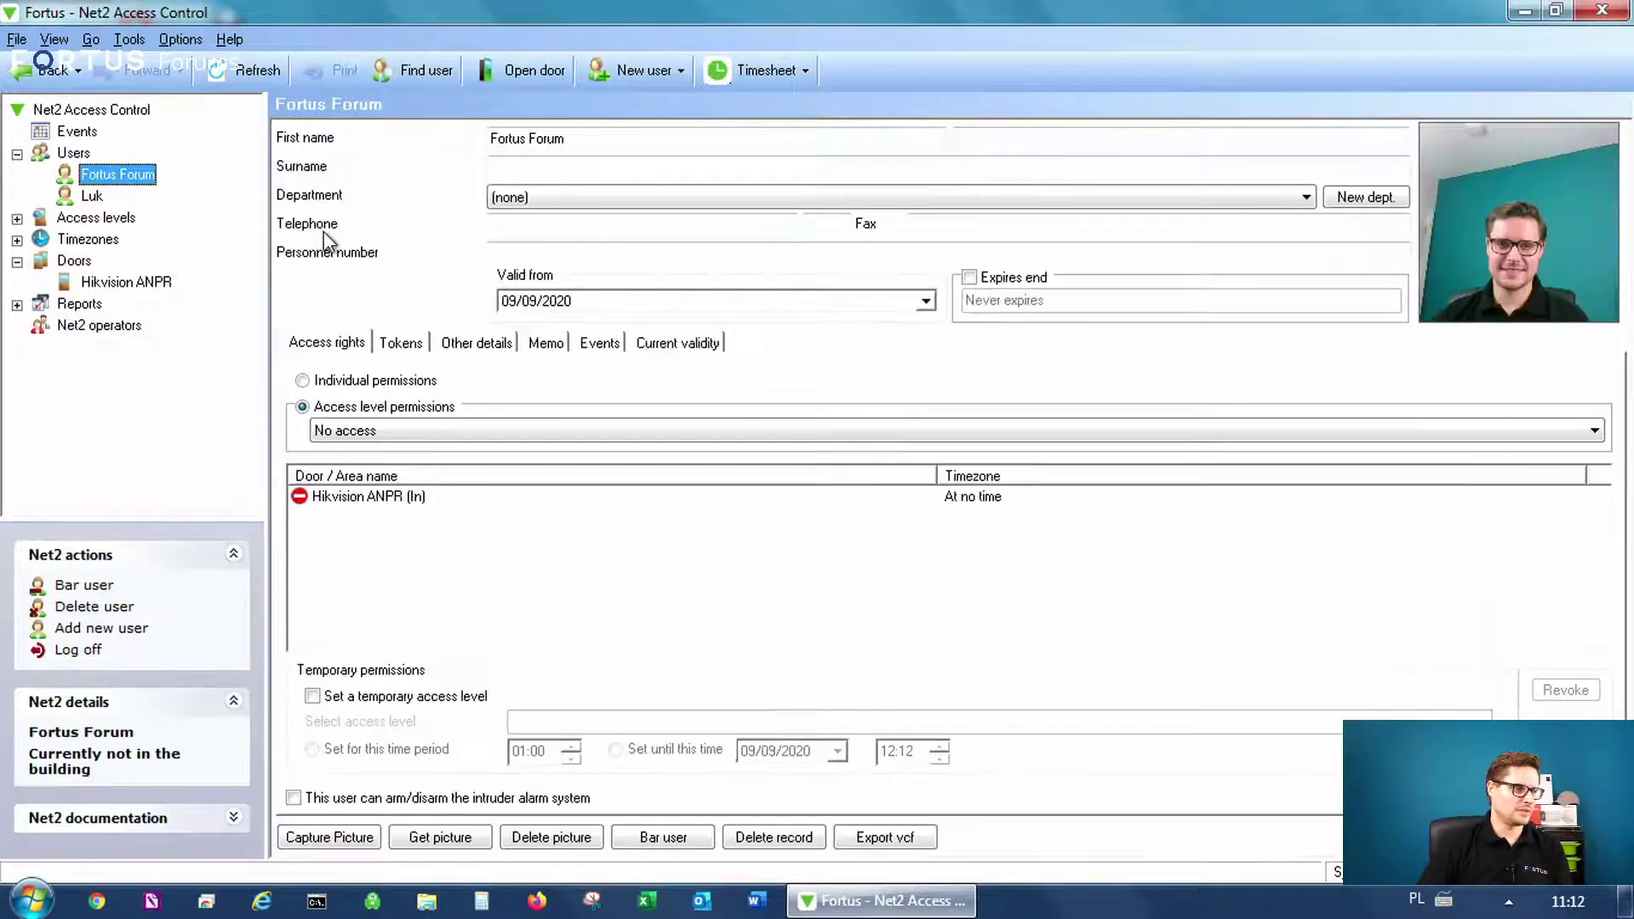
left_click(415, 351)
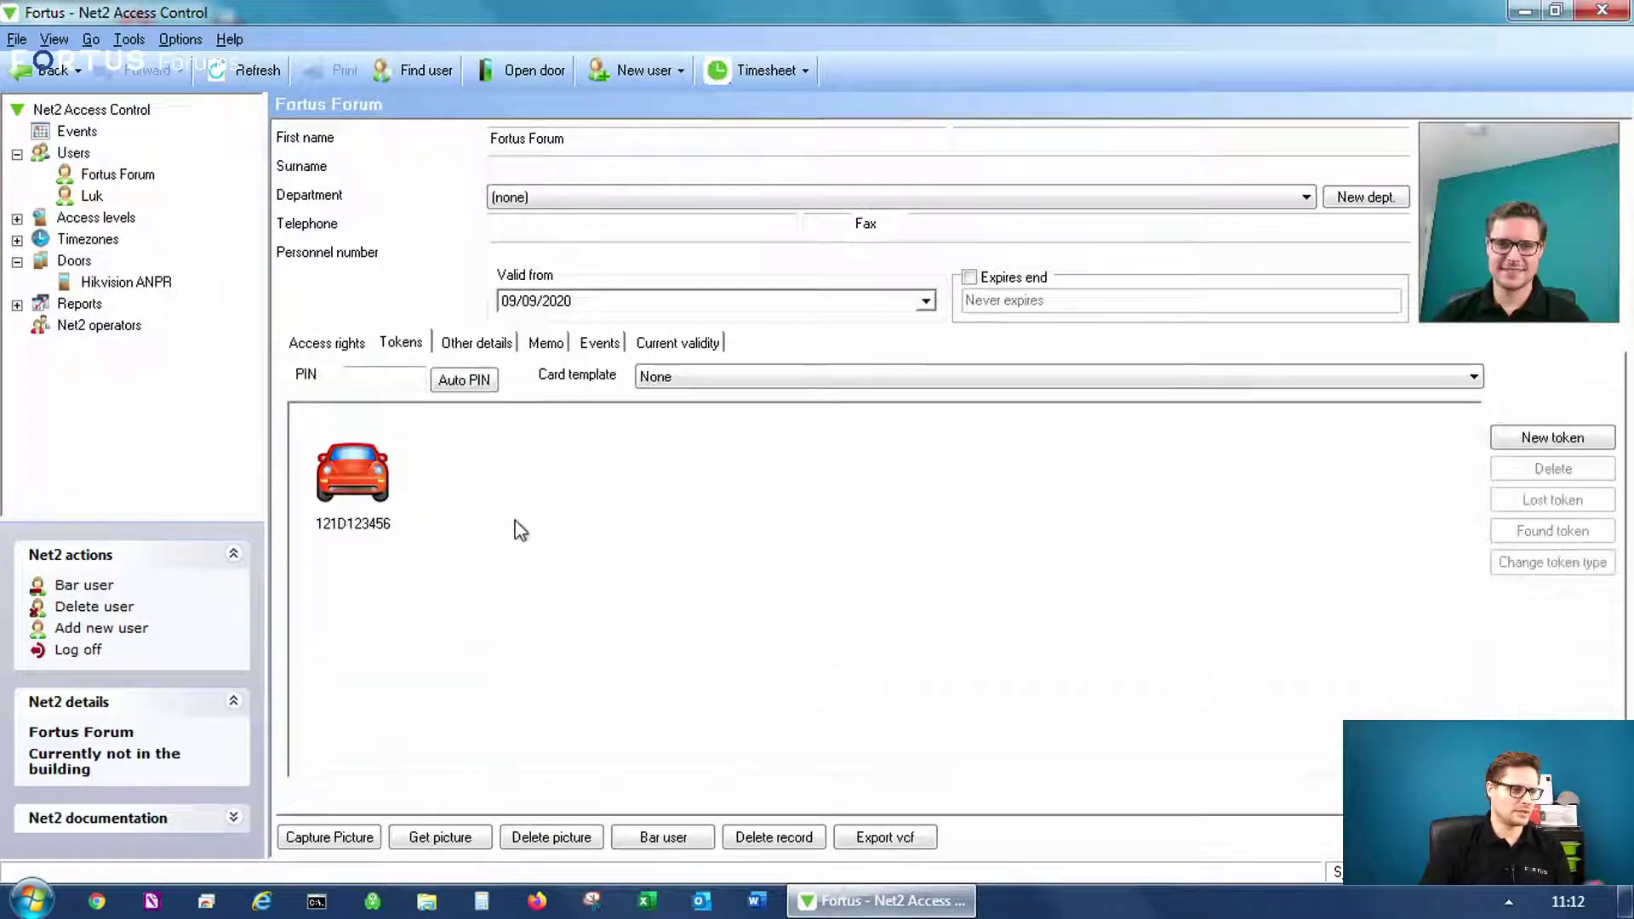
left_click(1542, 439)
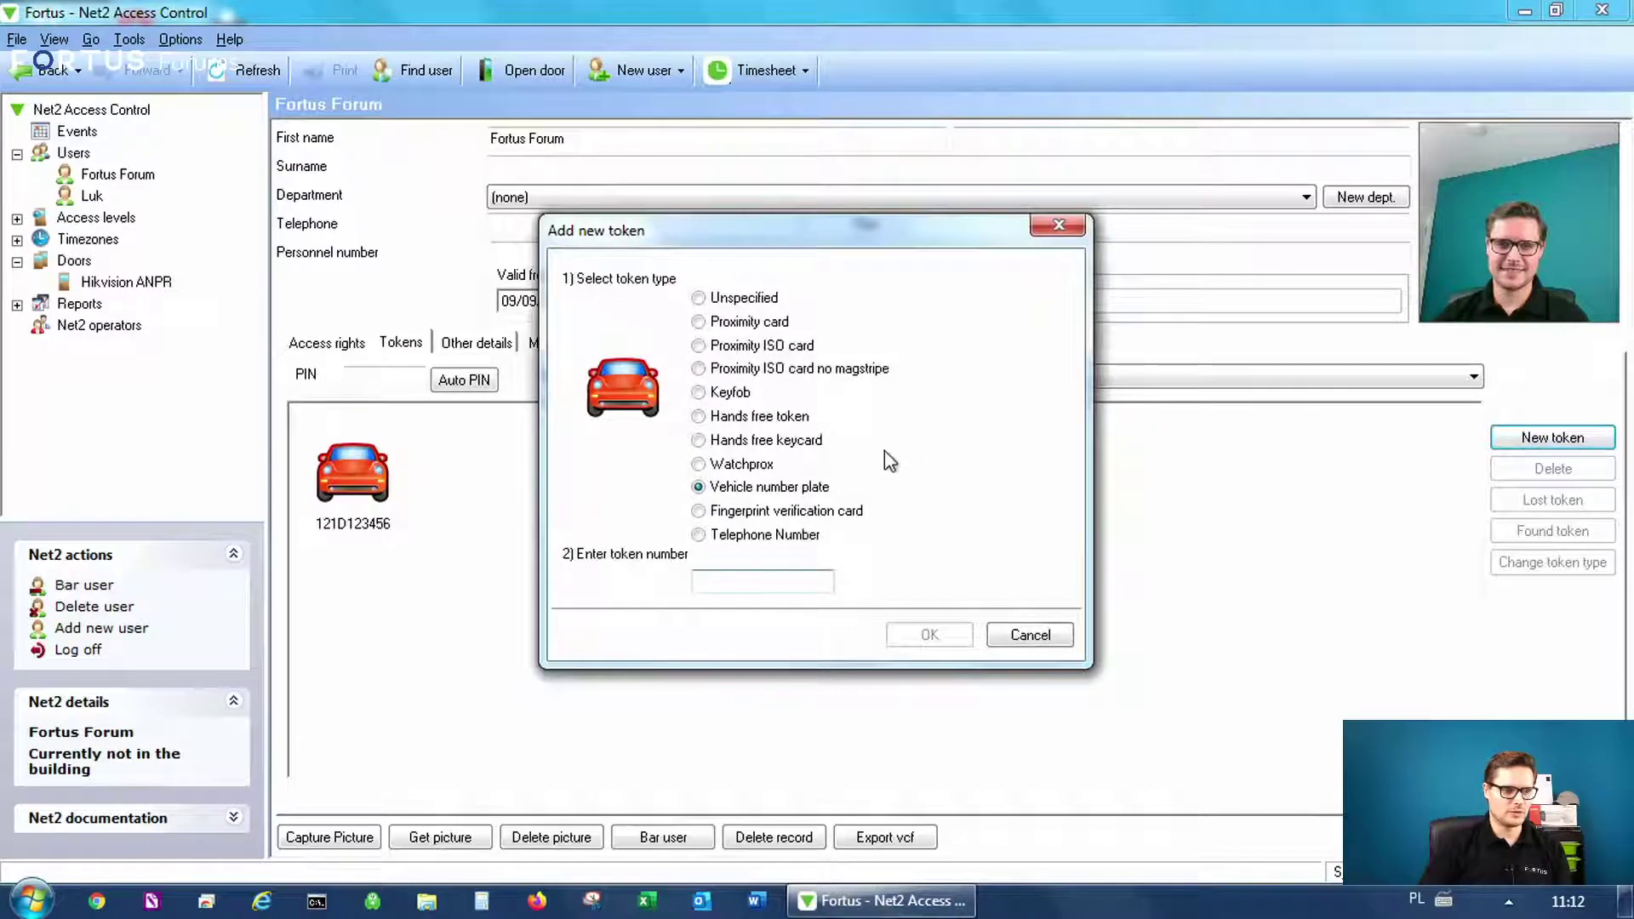
left_click(1032, 634)
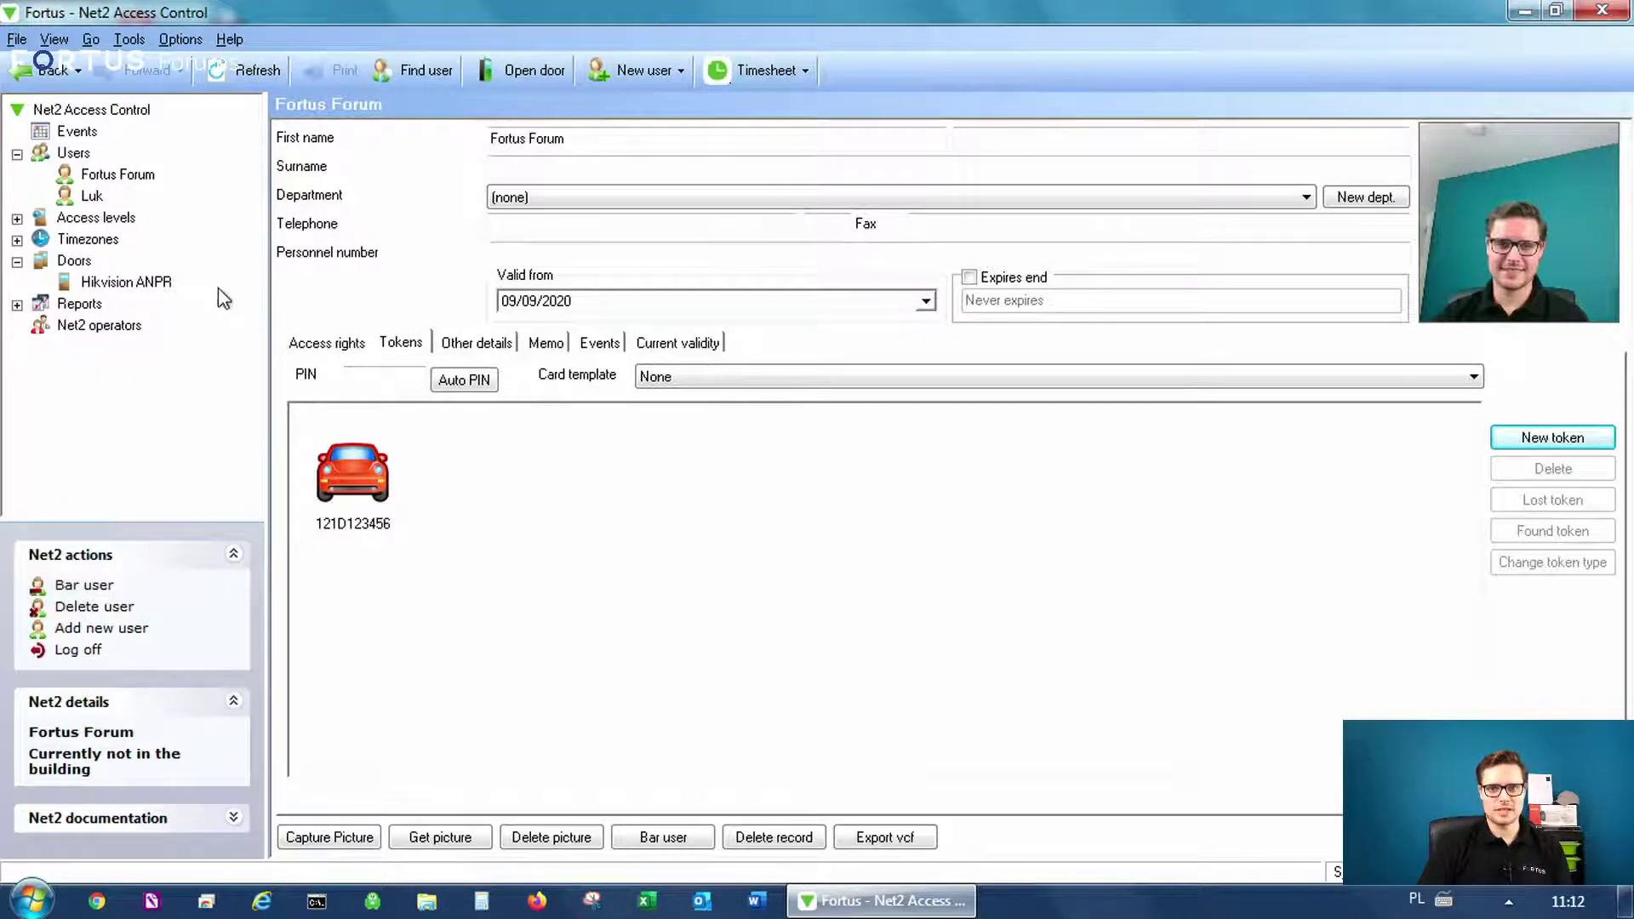
Step: View both existing user records and return to the list of all users
left_click(98, 197)
left_click(111, 176)
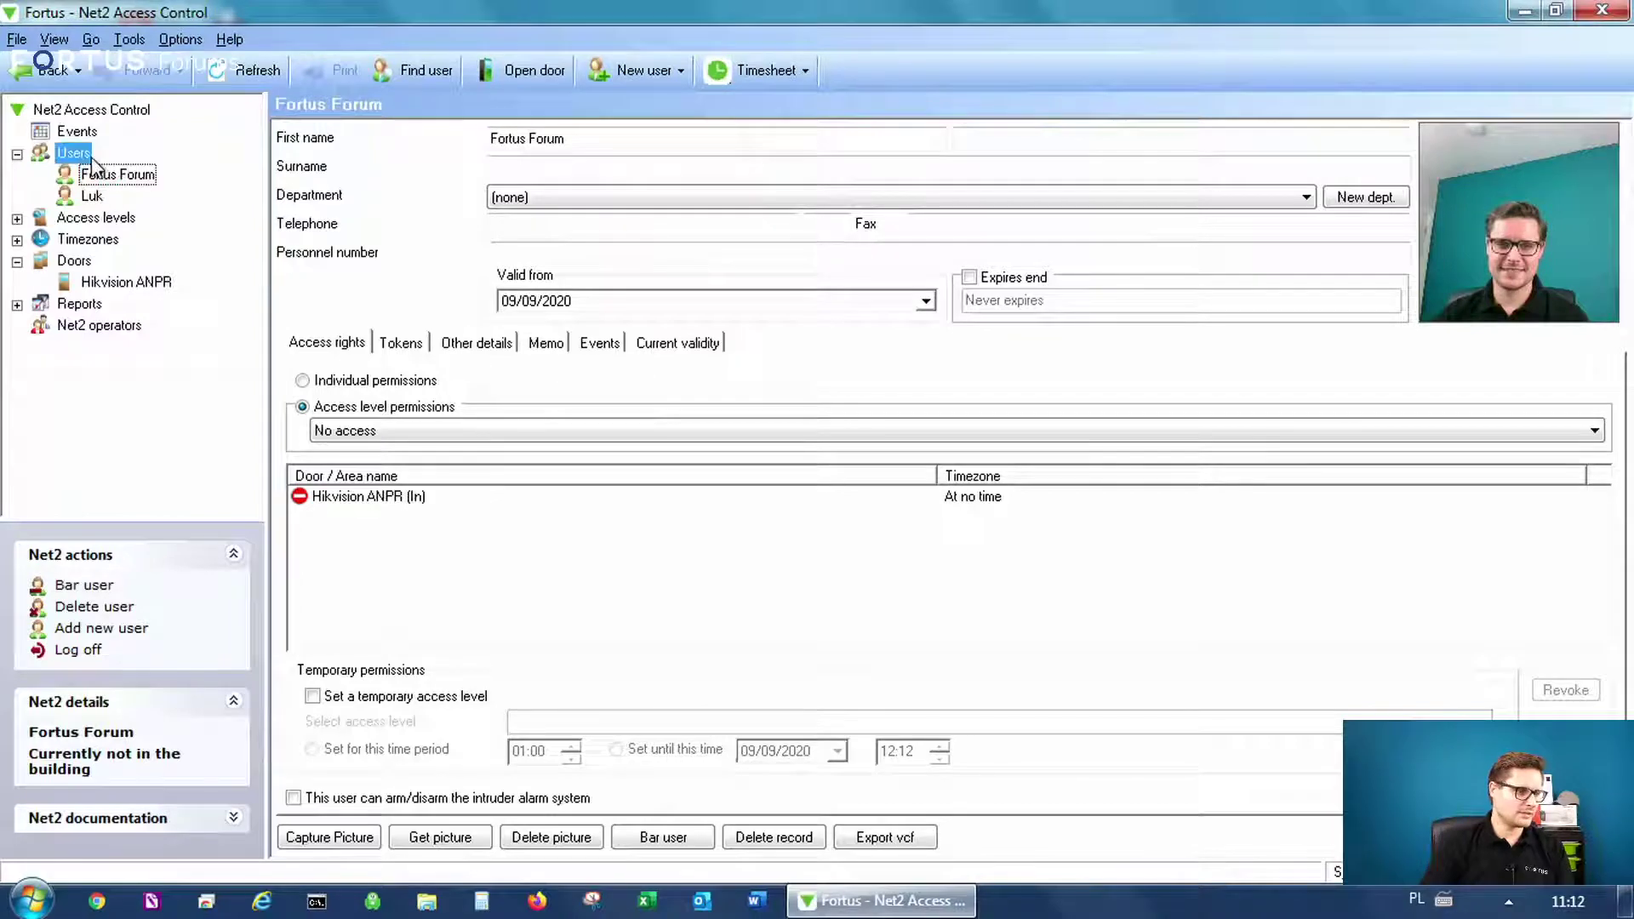
left_click(92, 159)
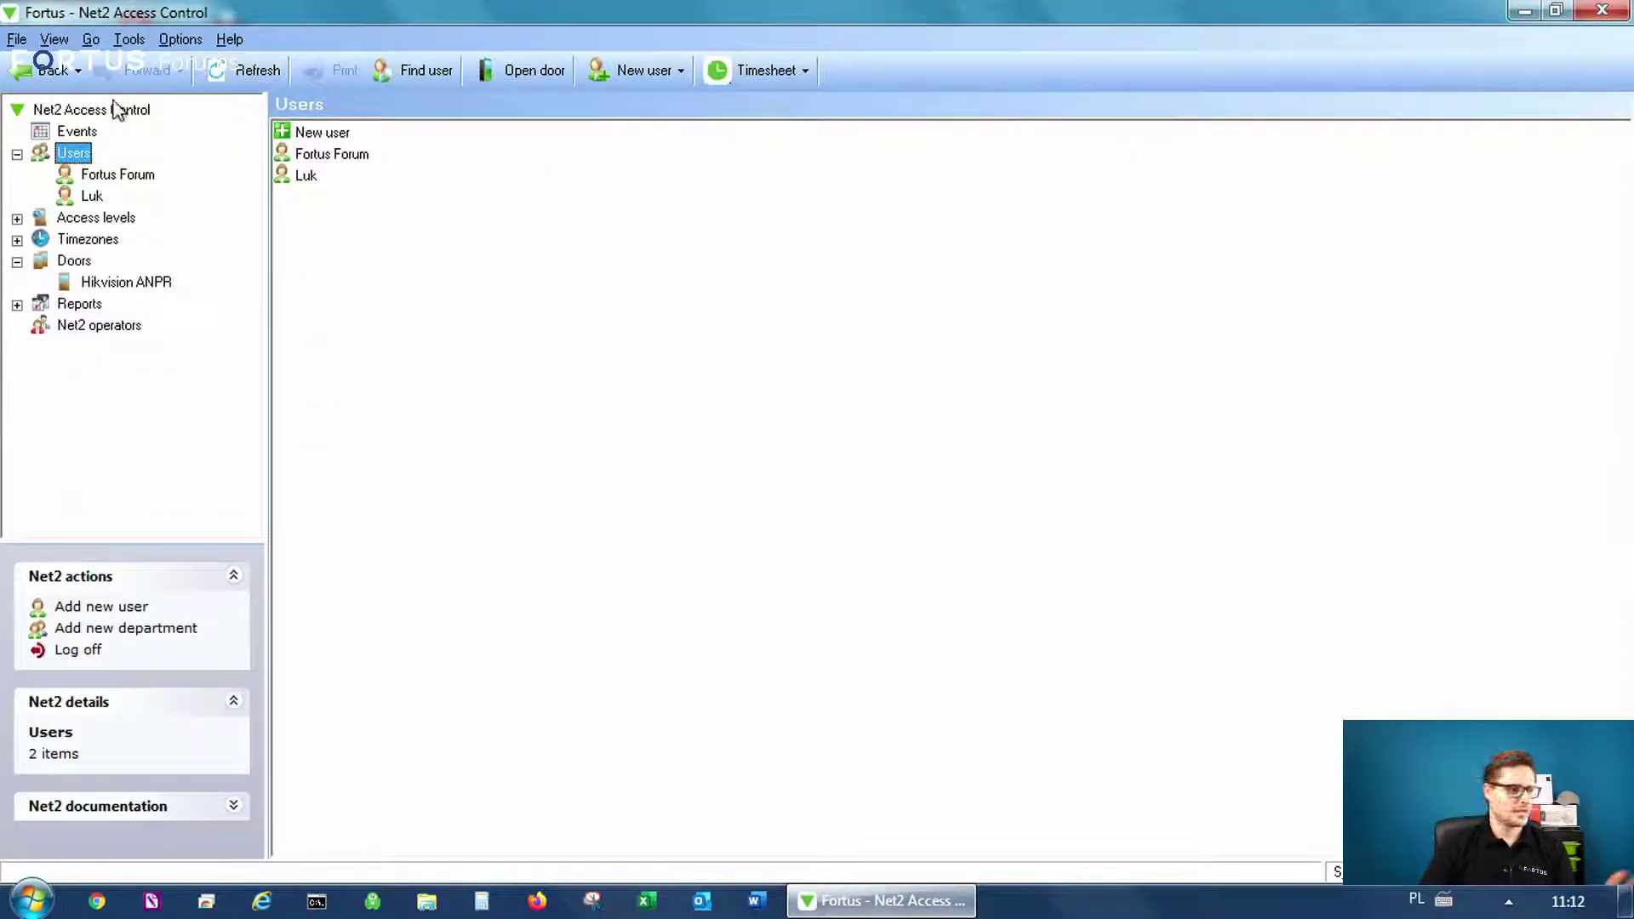
Step: Examine the event log for access-denied ANPR events at the Hikvision ANPR door and their details
left_click(76, 133)
left_click(596, 249)
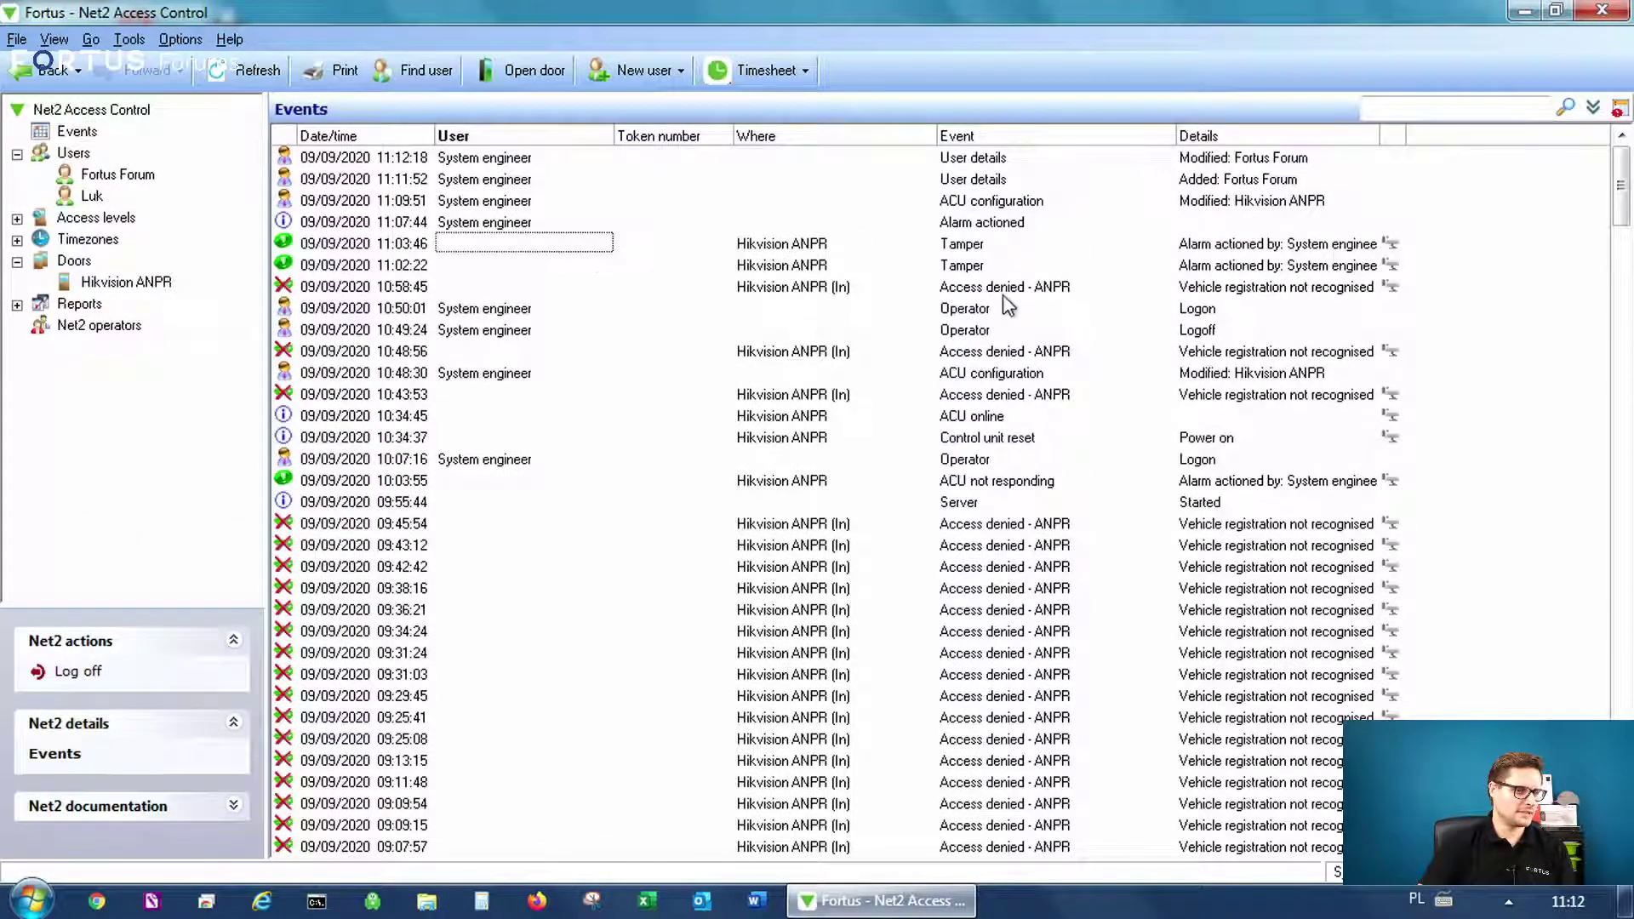
left_click(1166, 250)
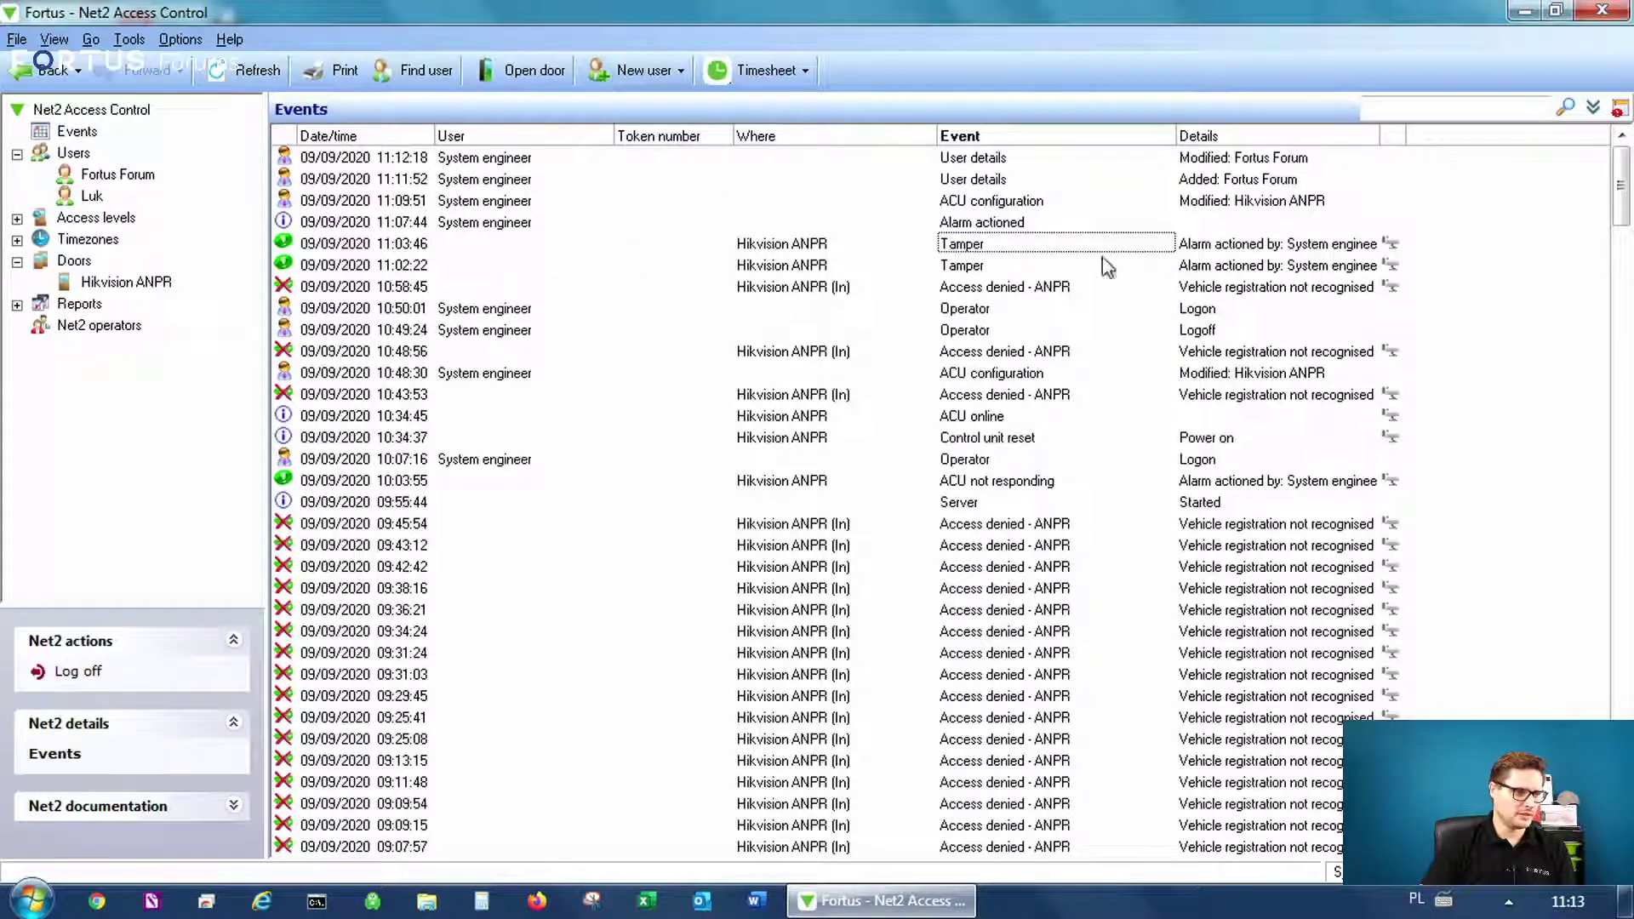
left_click(1022, 549)
scroll(1029, 528, "down", 3)
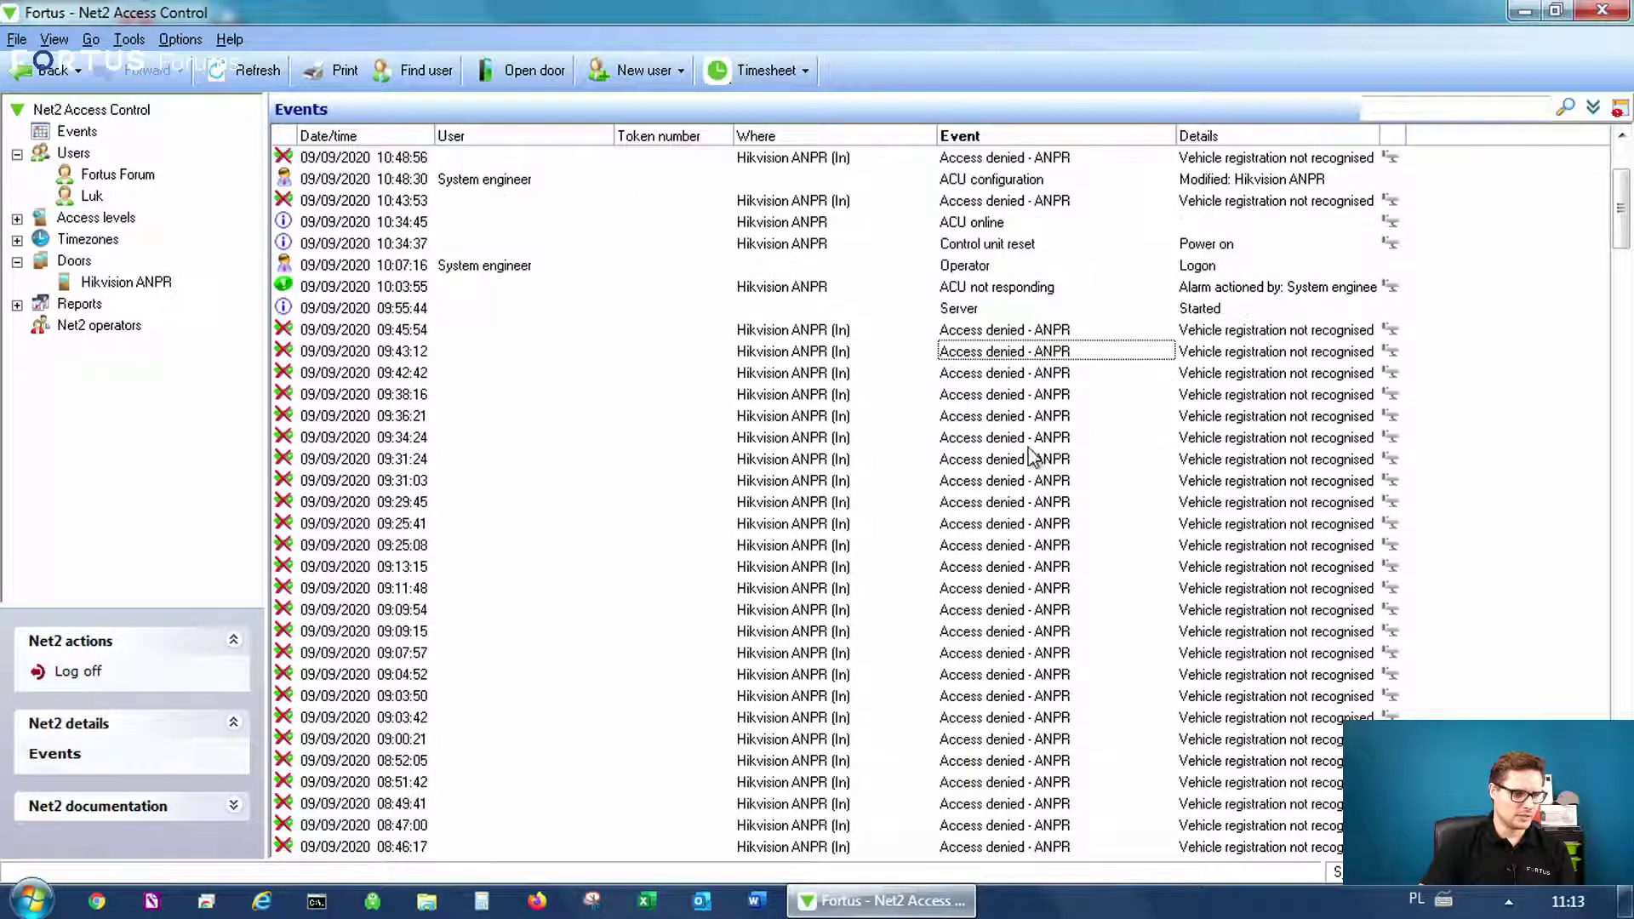
left_click_drag(1035, 415, 1060, 675)
scroll(1076, 464, "down", 3)
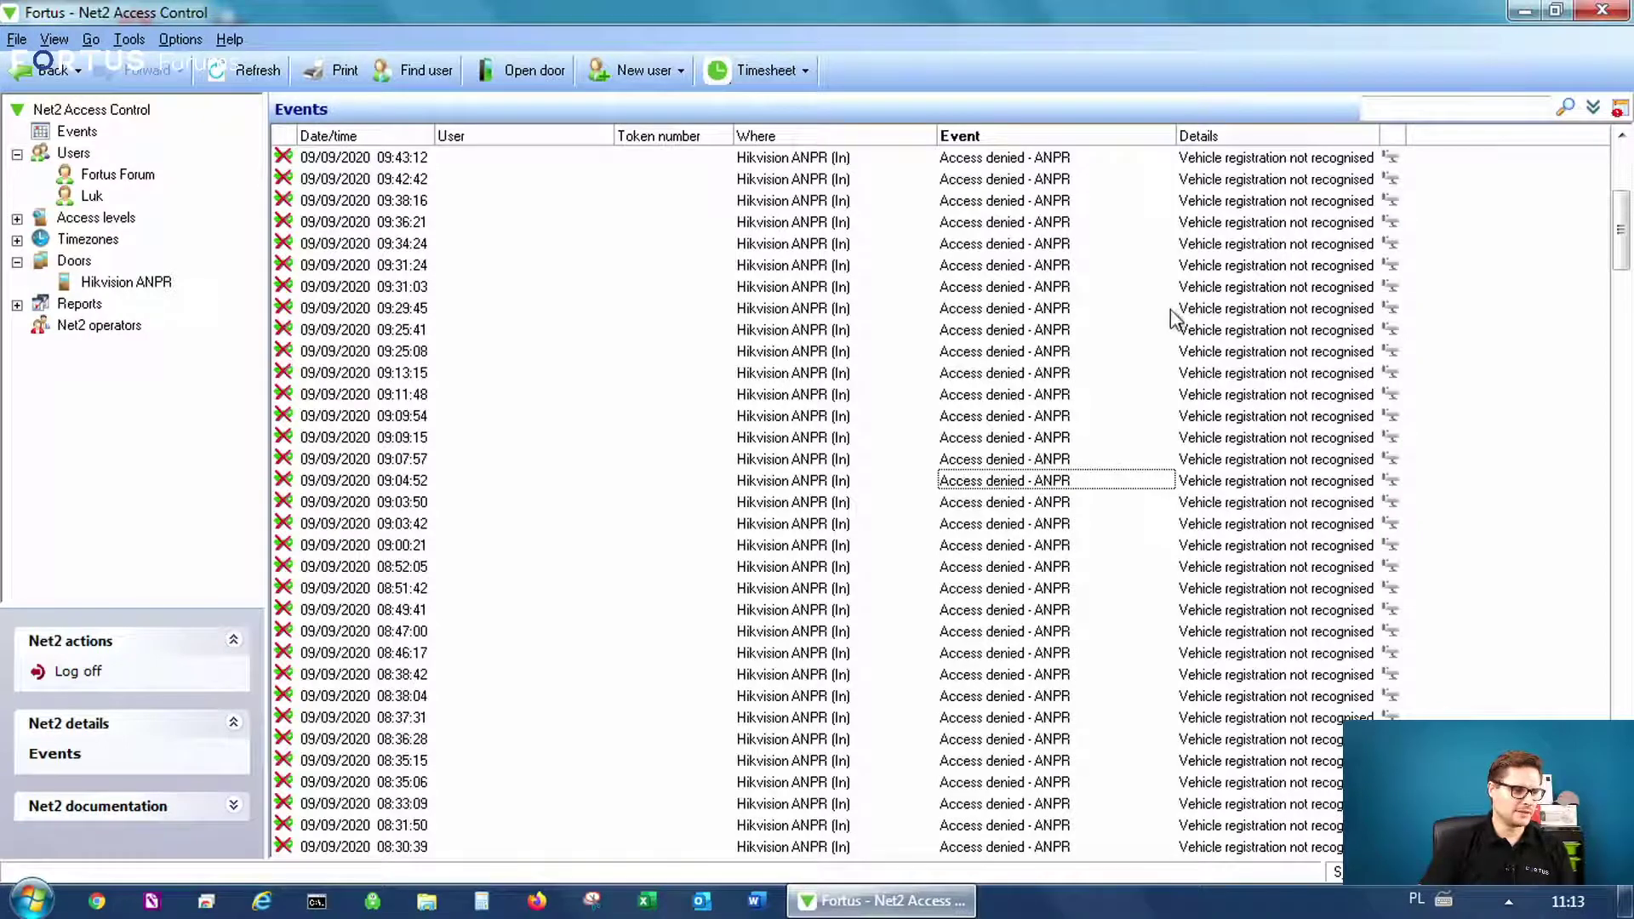
left_click(1083, 352)
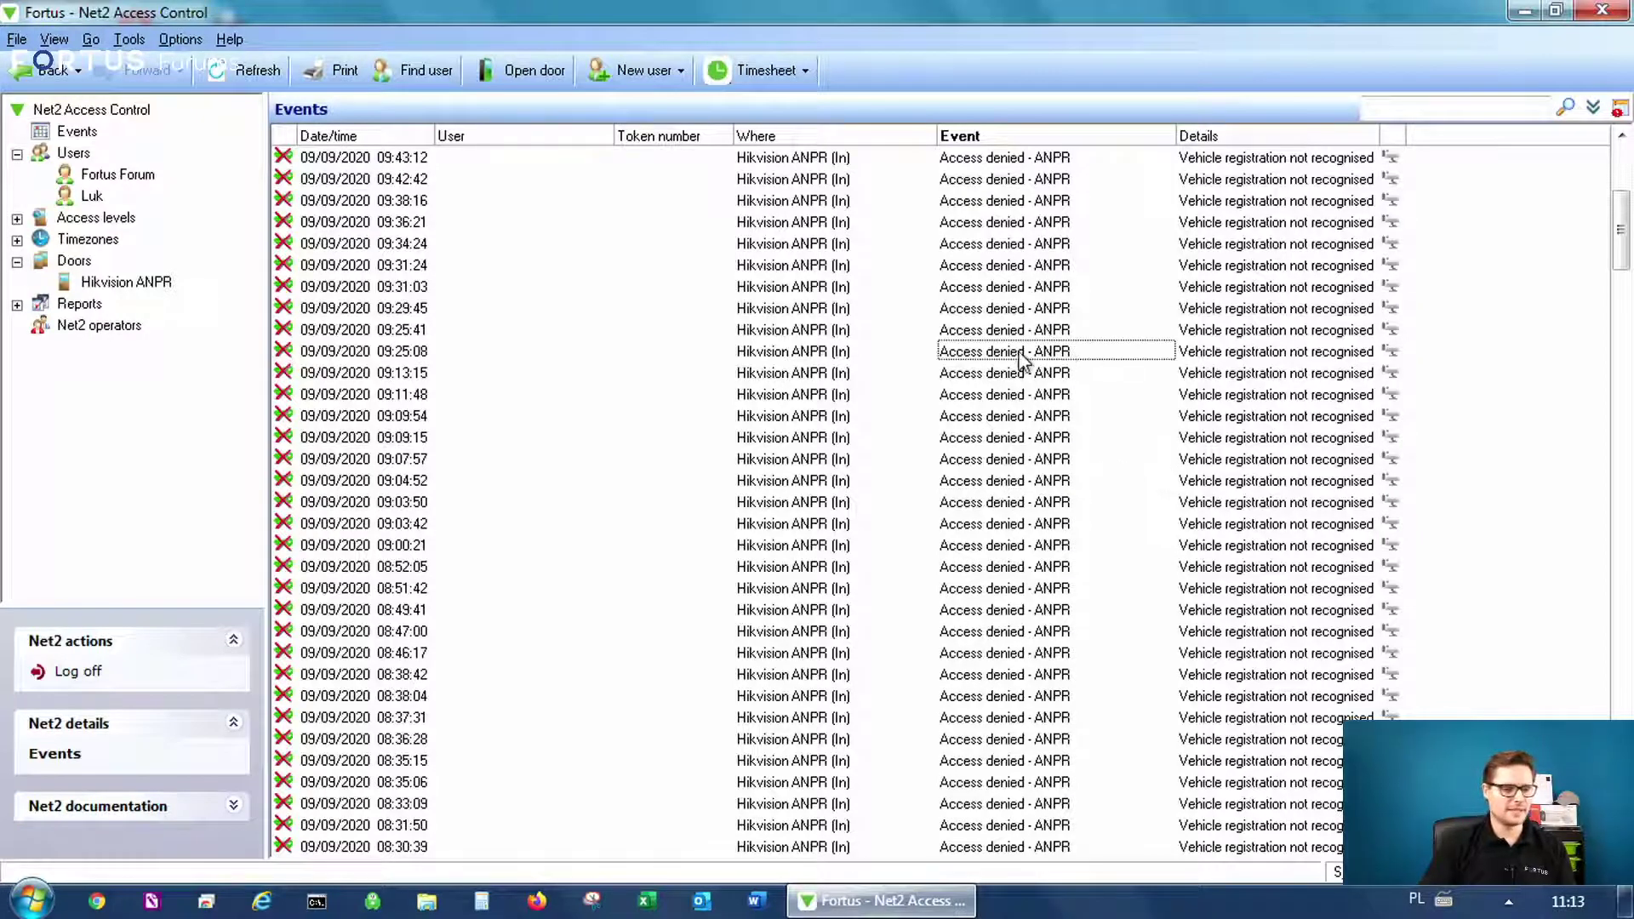
Step: Find the most recent permitted ANPR access event in the log and check its time, user and number plate
scroll(1024, 354, "up", 4)
scroll(1024, 350, "down", 13)
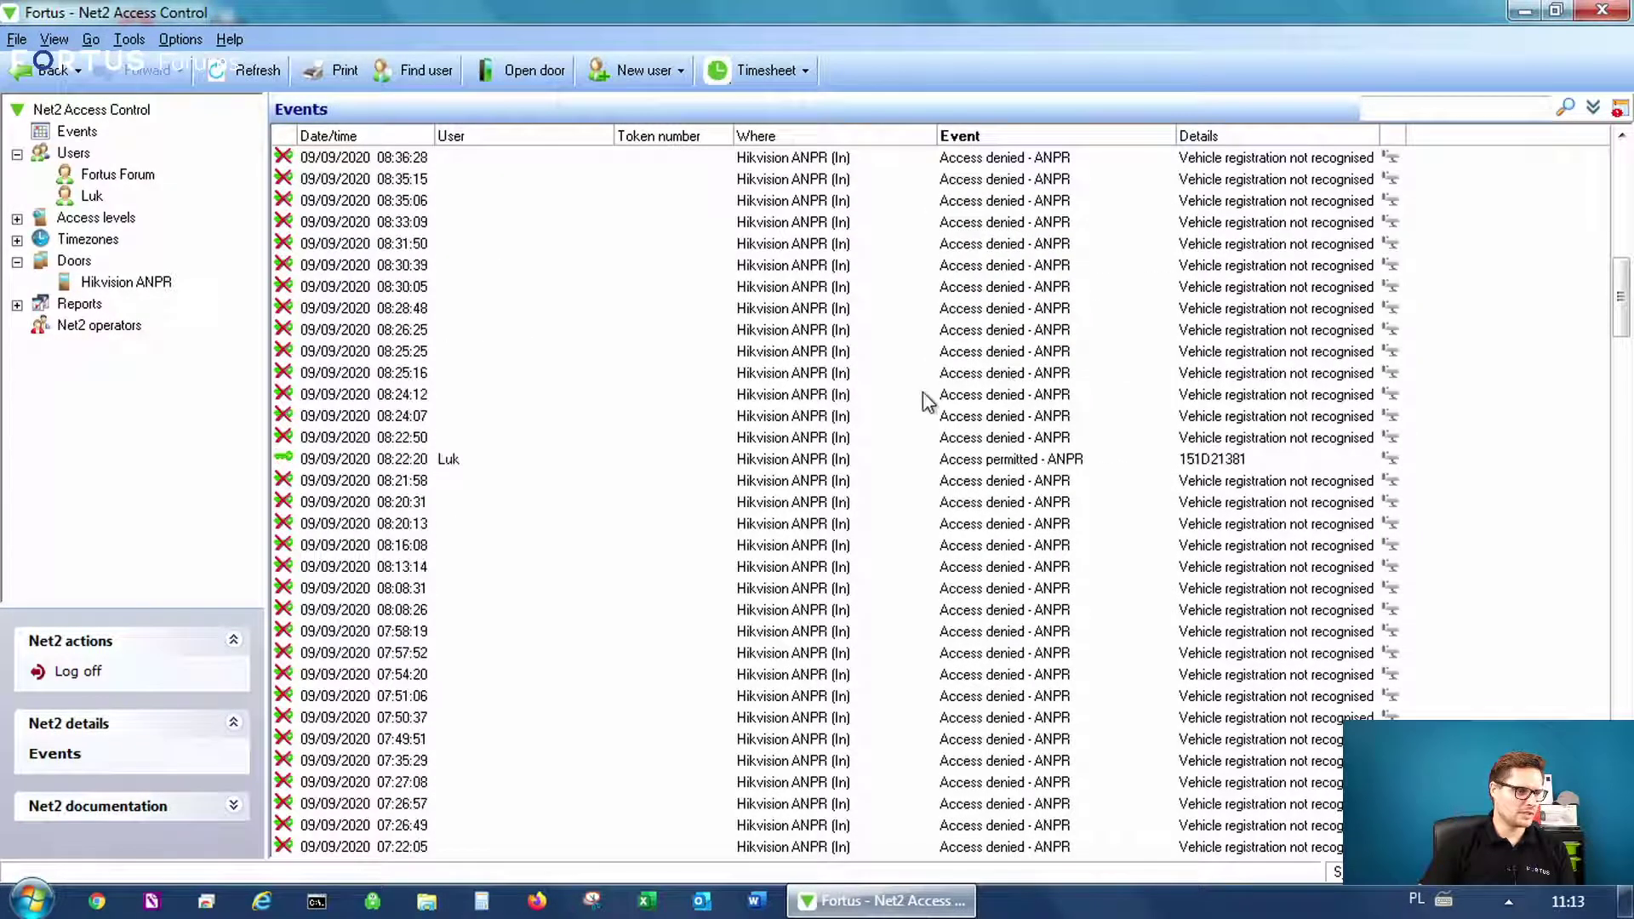
left_click(392, 460)
left_click(1234, 460)
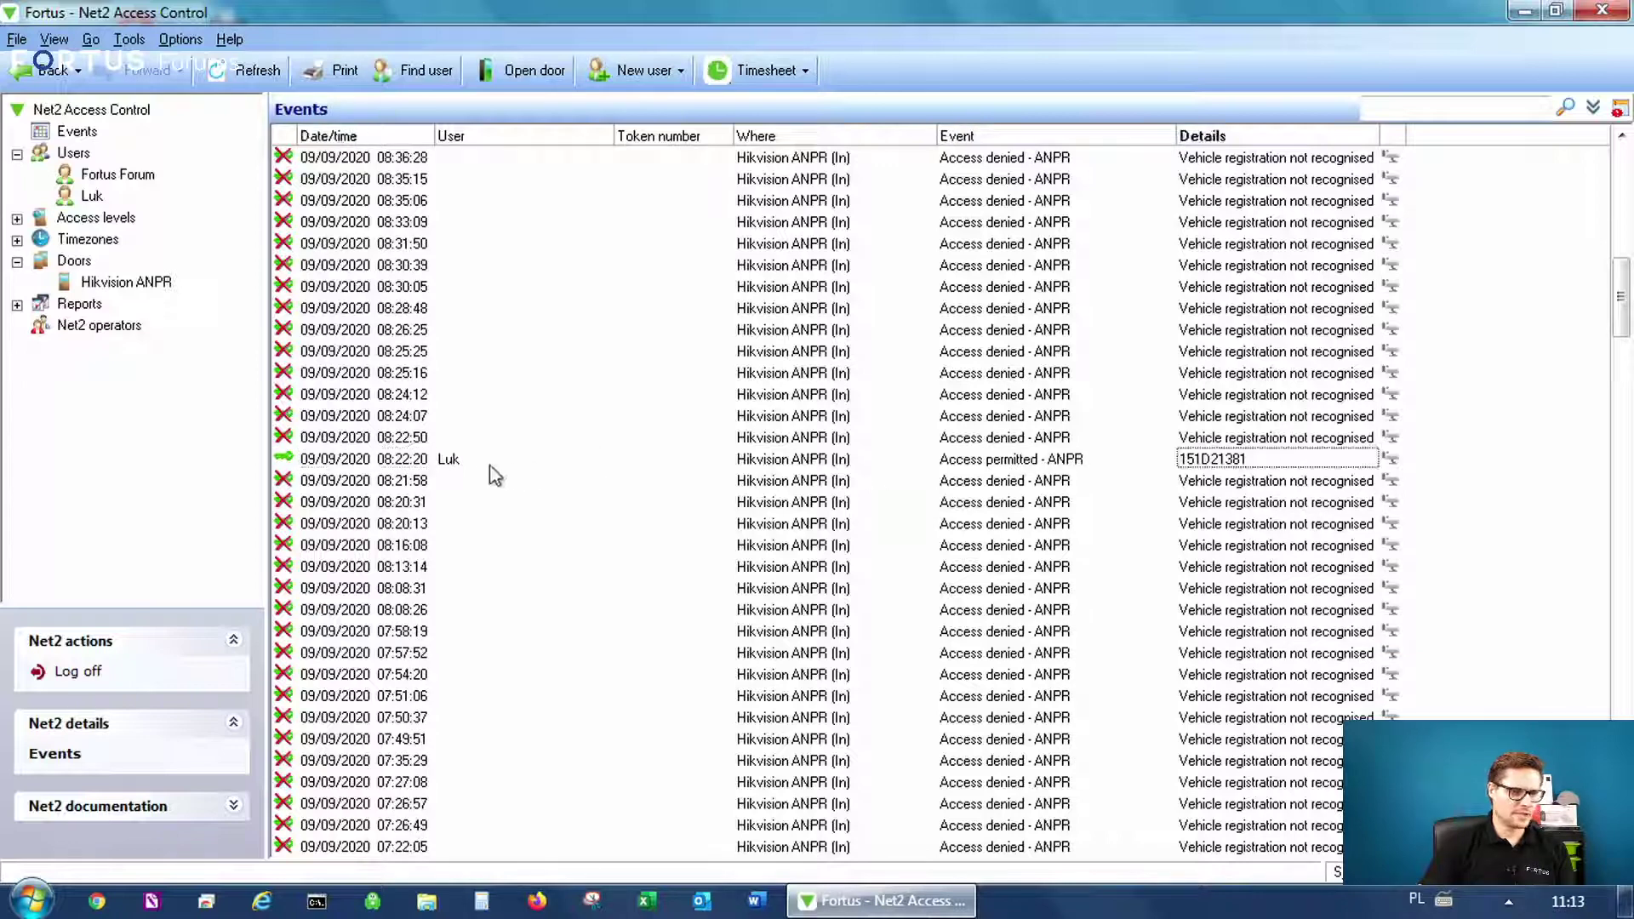
left_click(371, 464)
left_click(464, 460)
left_click(287, 467)
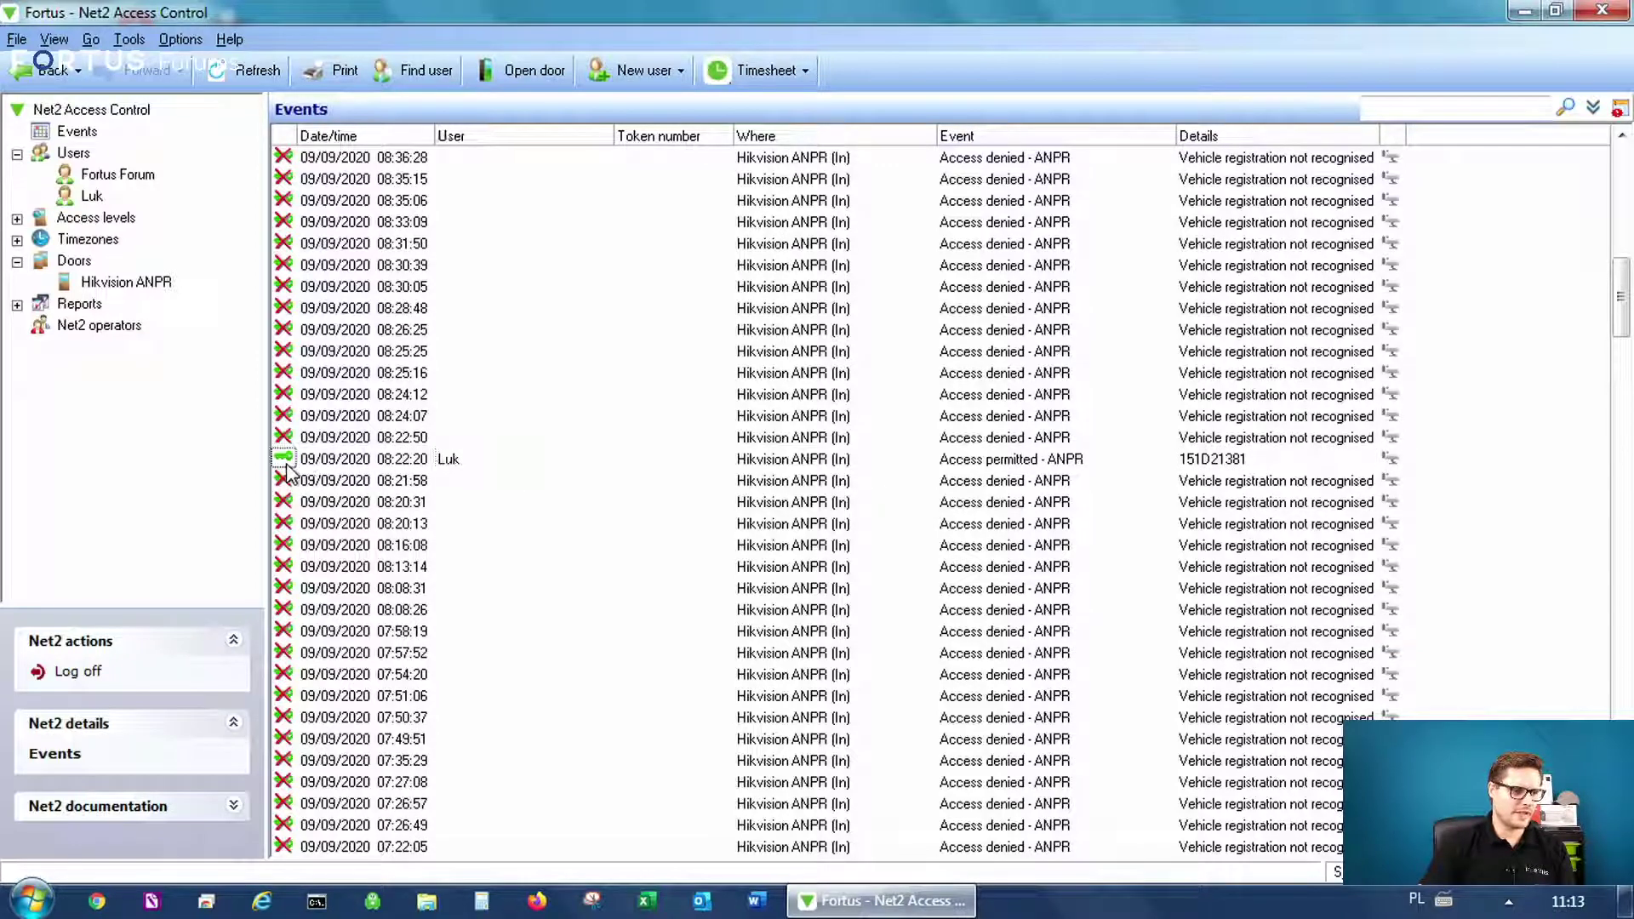
left_click(1241, 464)
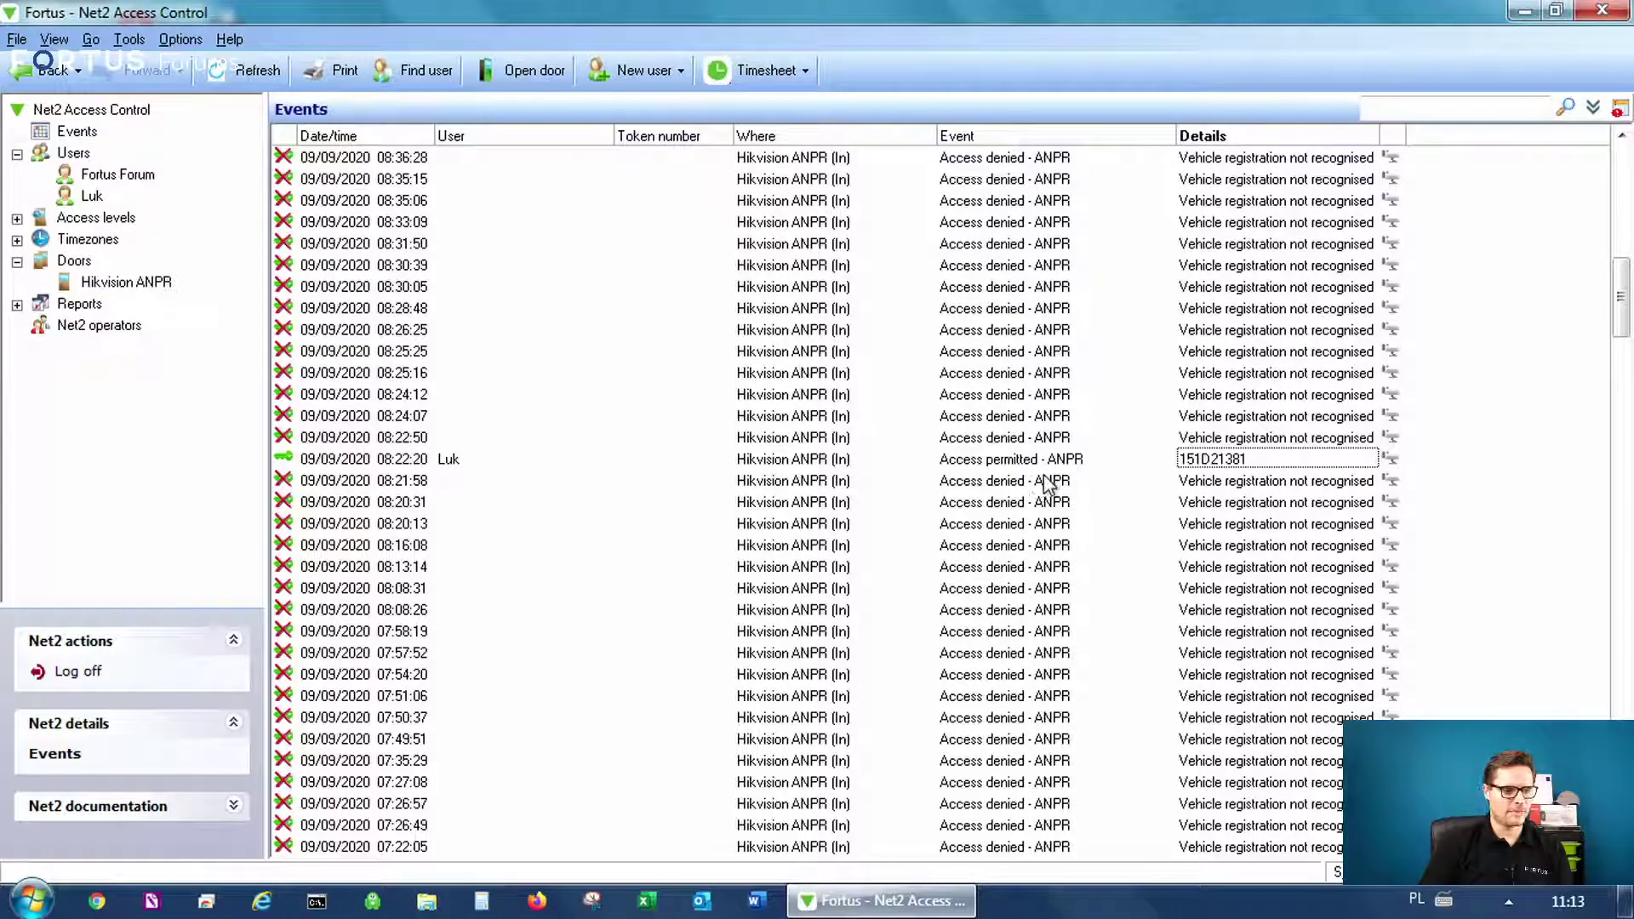
Step: Find an older permitted ANPR event dated 08/09/2020, check its time, user and plate, and return to the newest events
left_click(1032, 482)
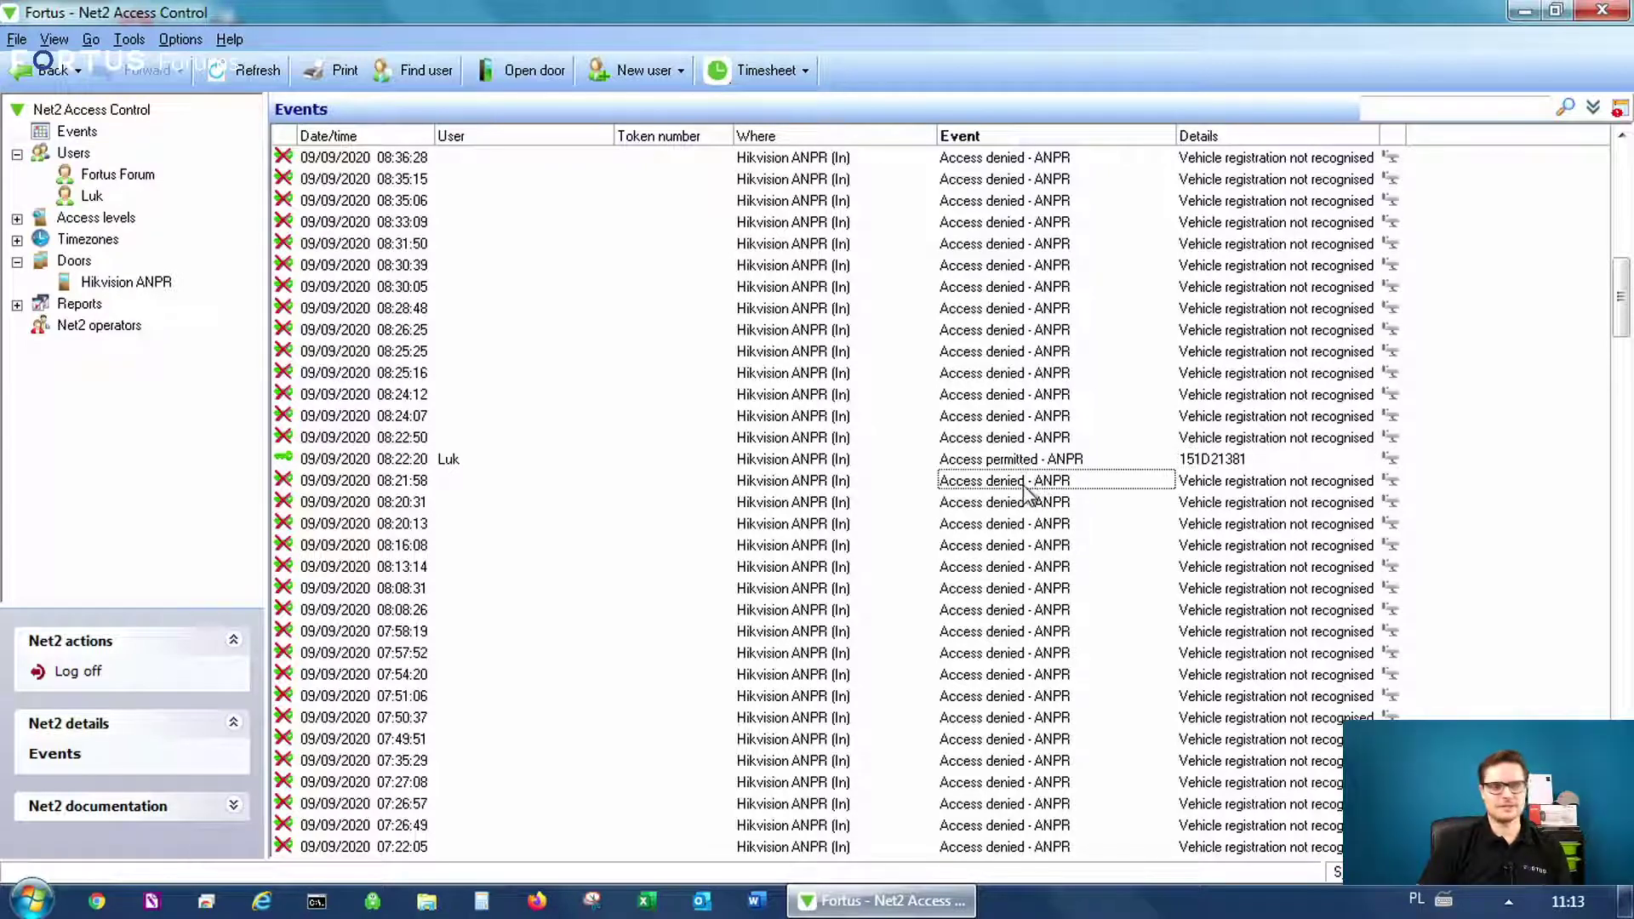
scroll(1021, 485, "down", 20)
scroll(943, 487, "down", 6)
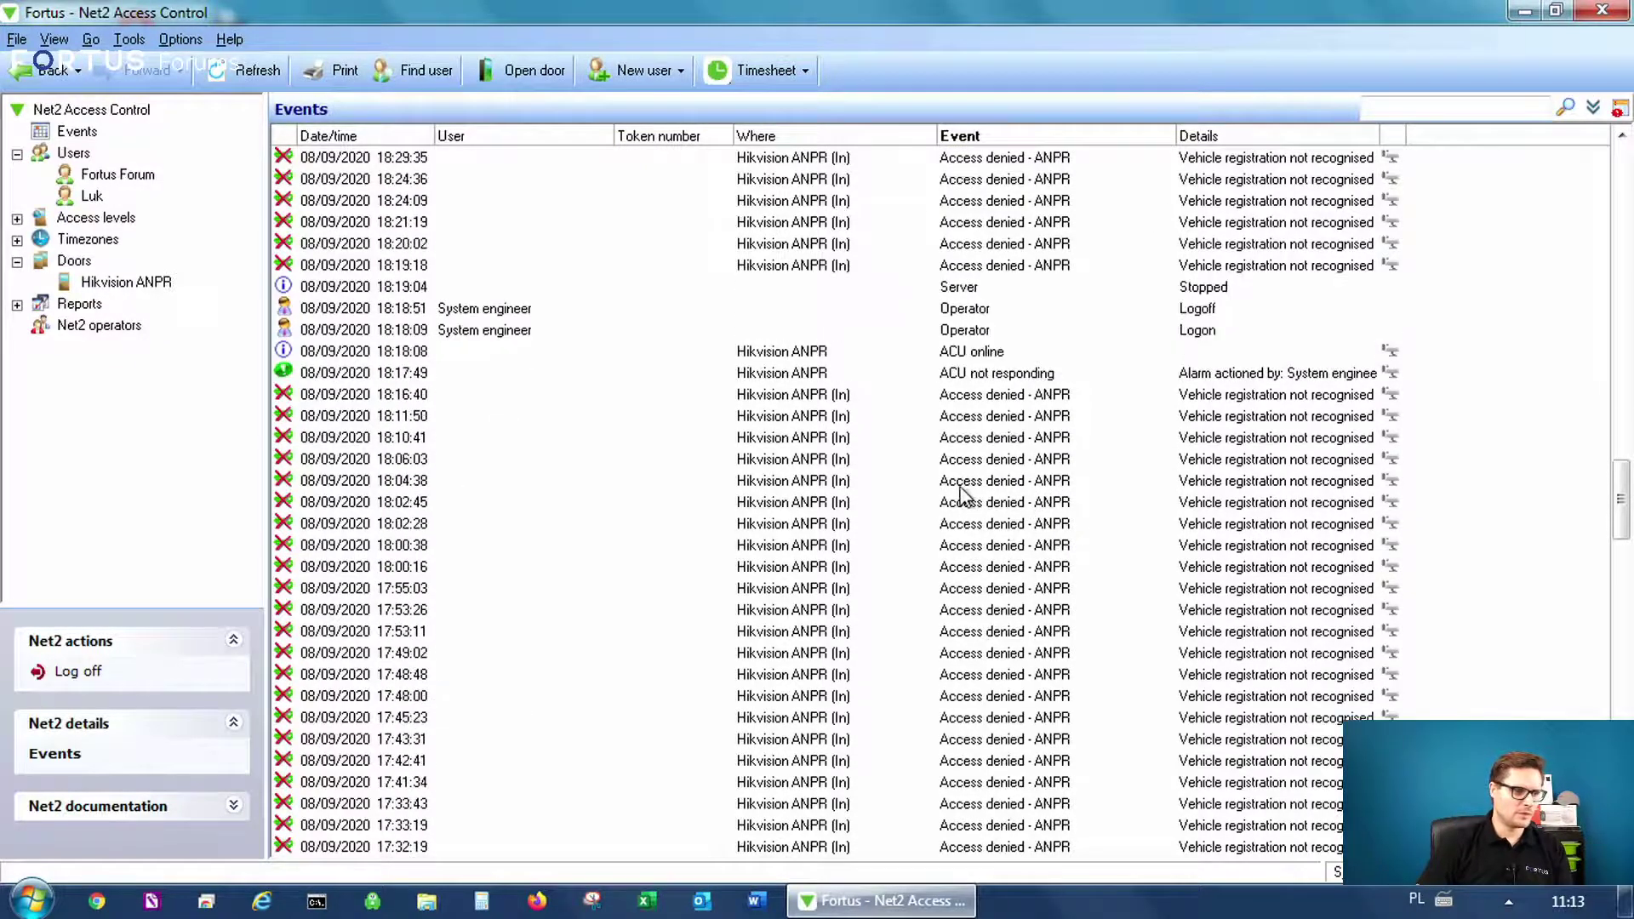
left_click(573, 396)
scroll(573, 401, "down", 9)
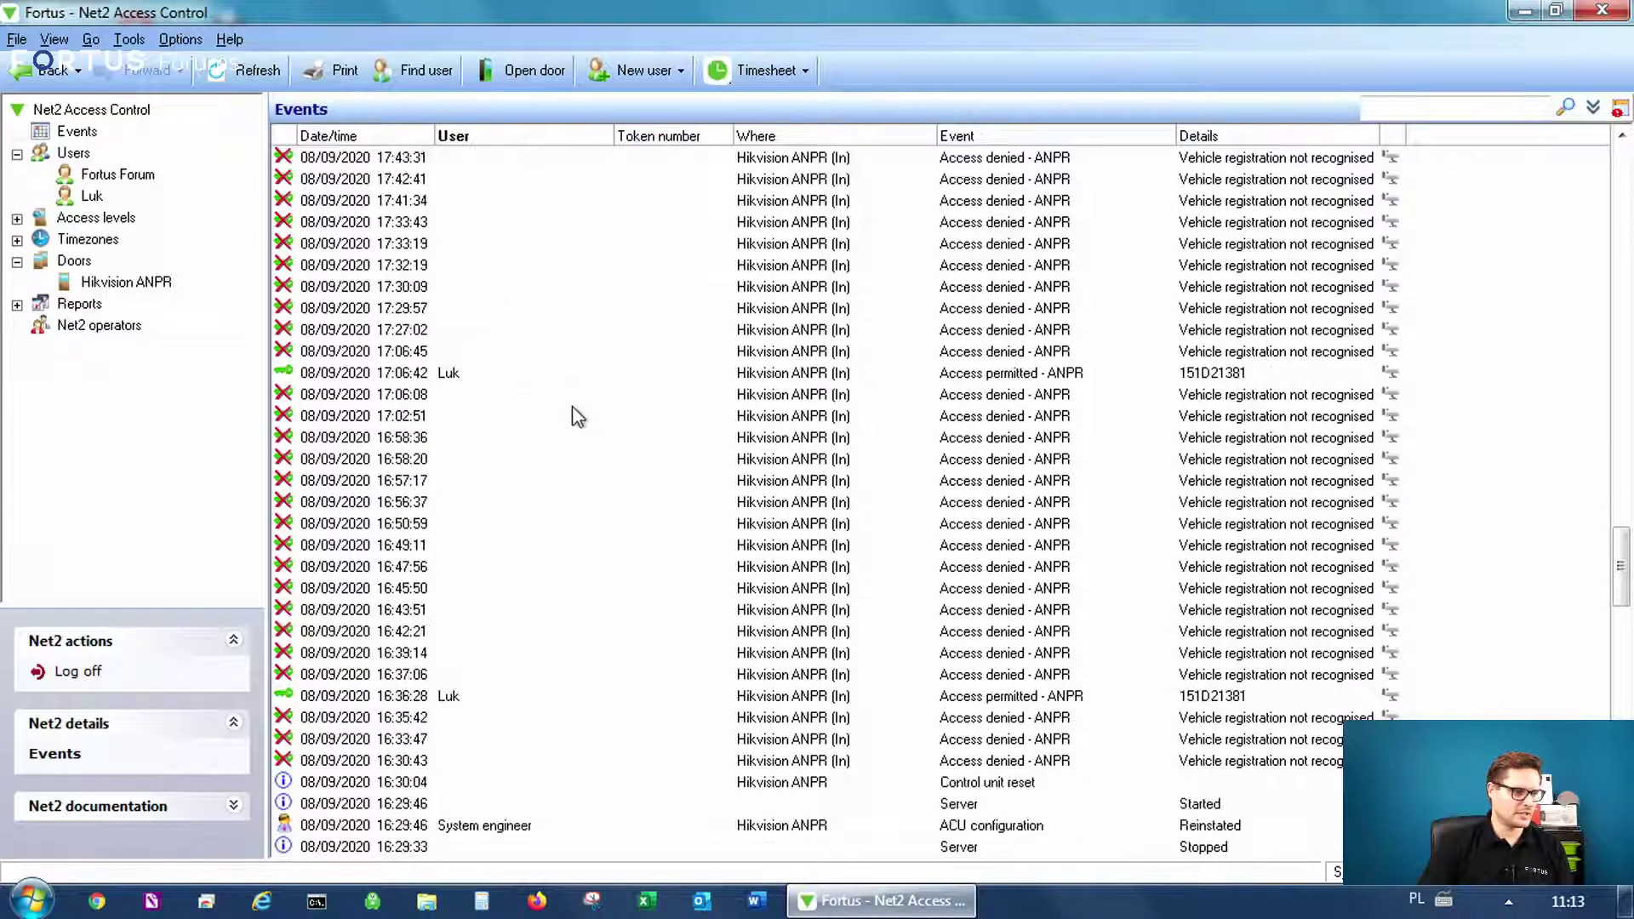
left_click(379, 374)
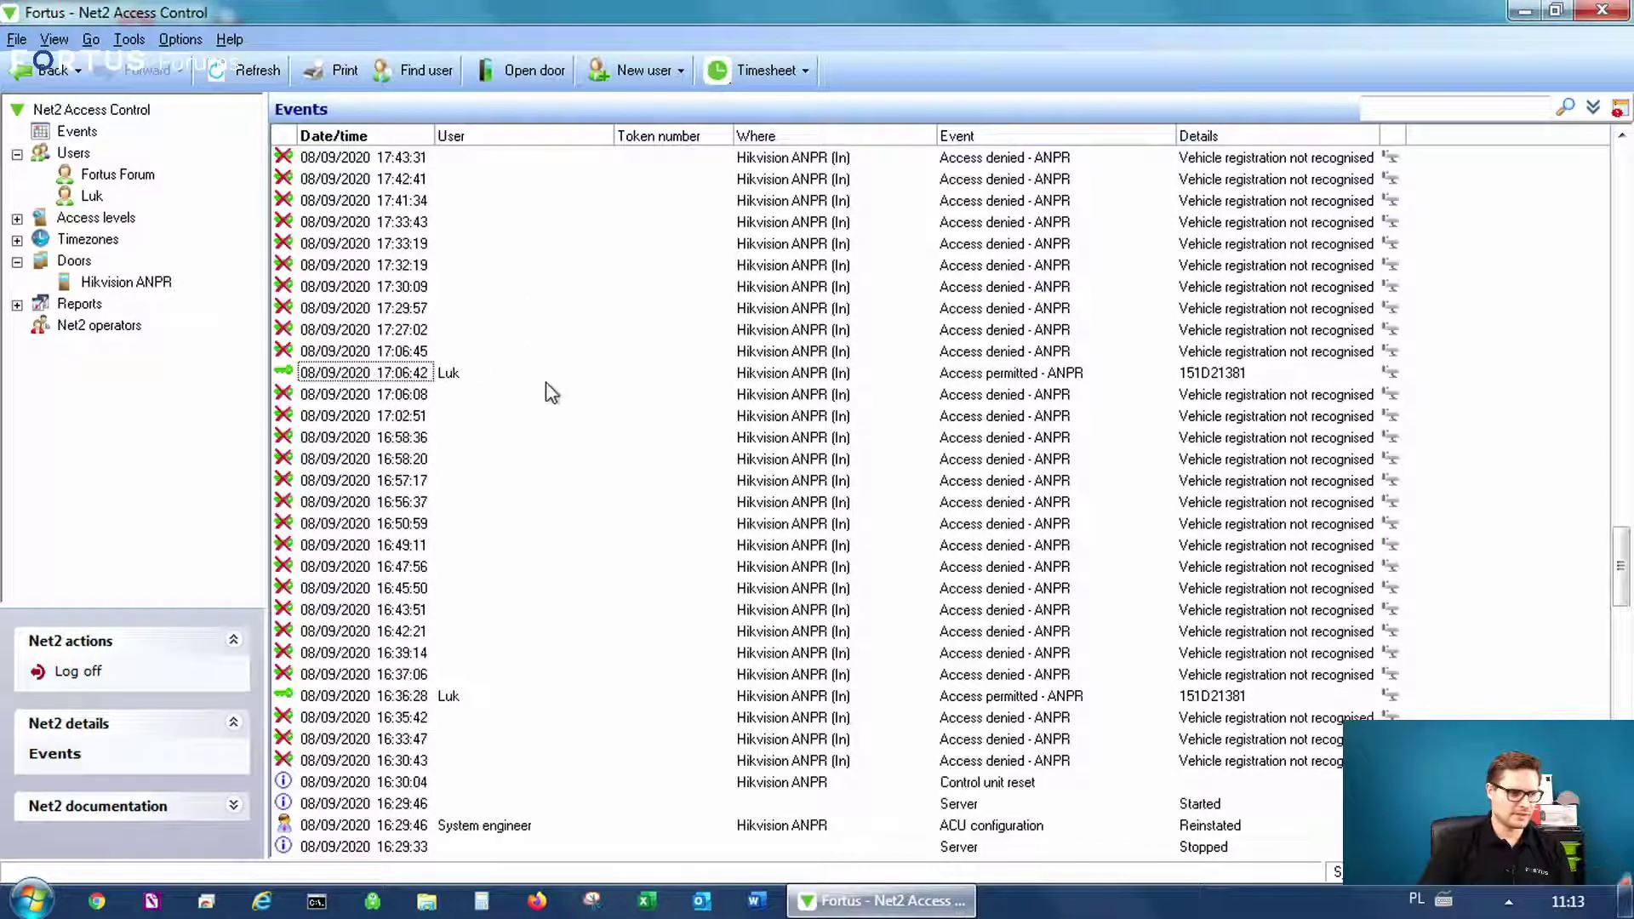
left_click(477, 377)
left_click(1211, 377)
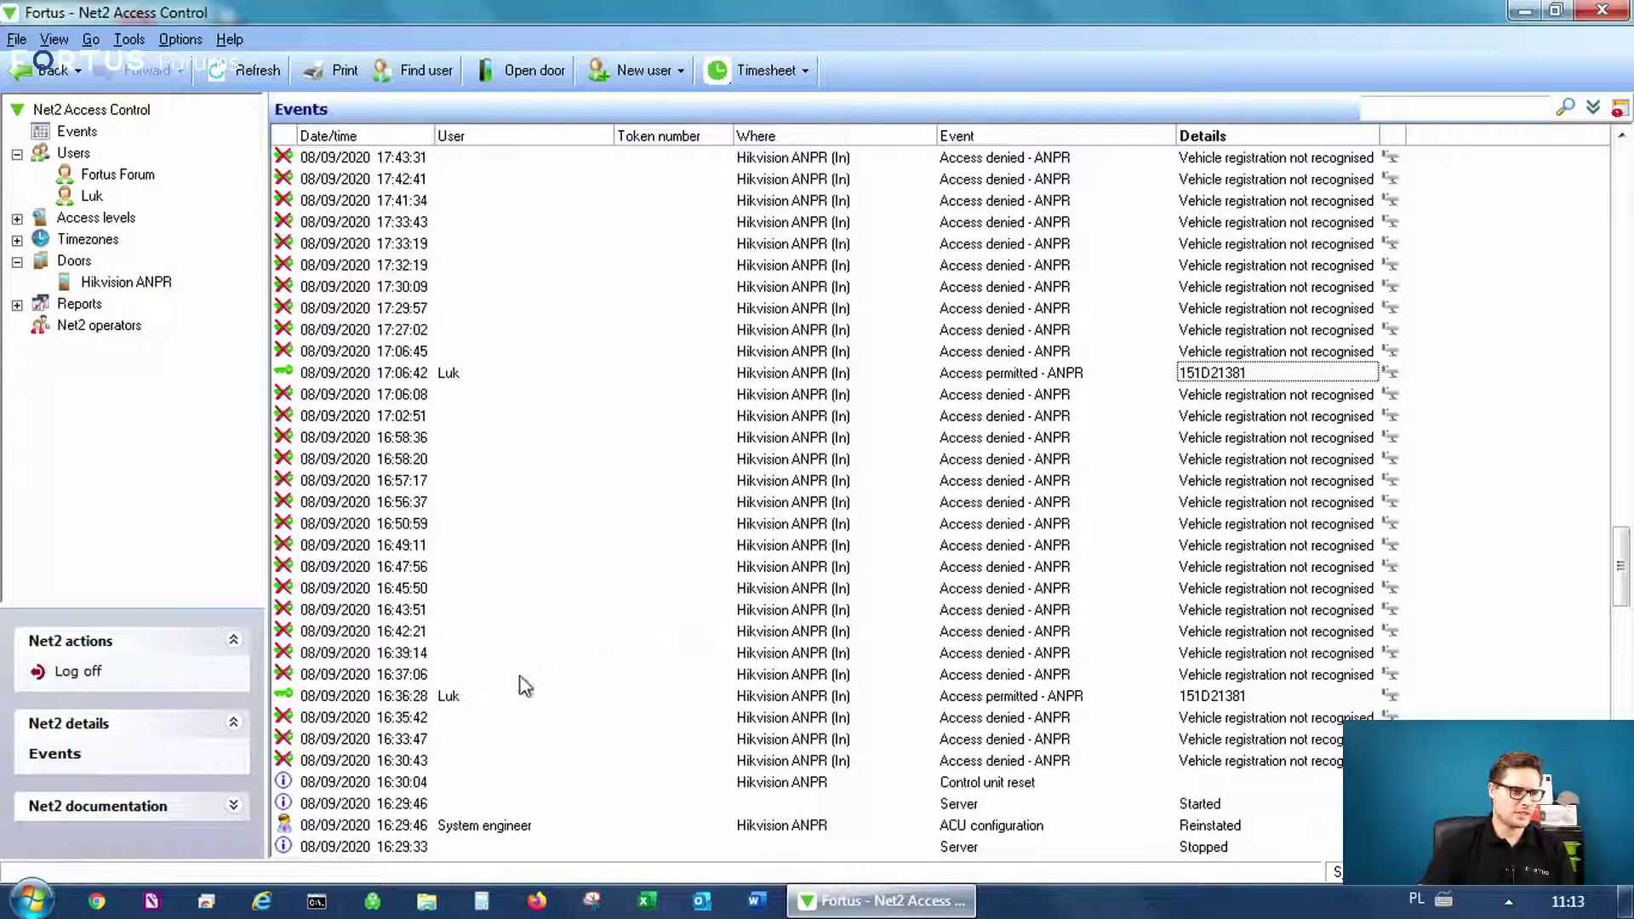
left_click_drag(1617, 595, 1621, 141)
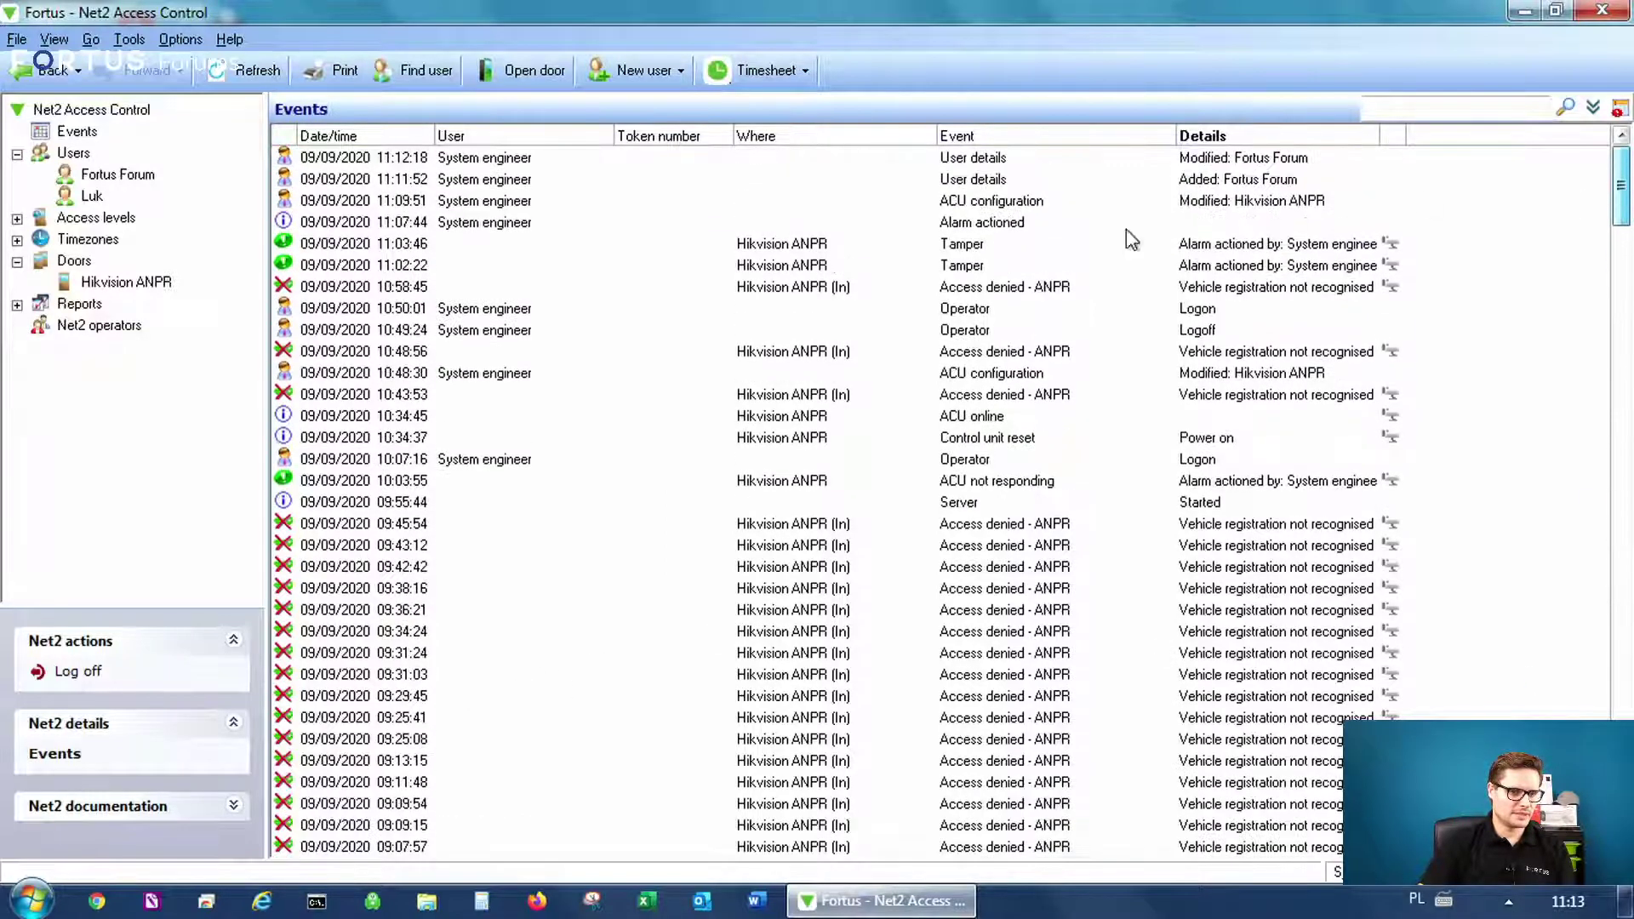
left_click(1258, 246)
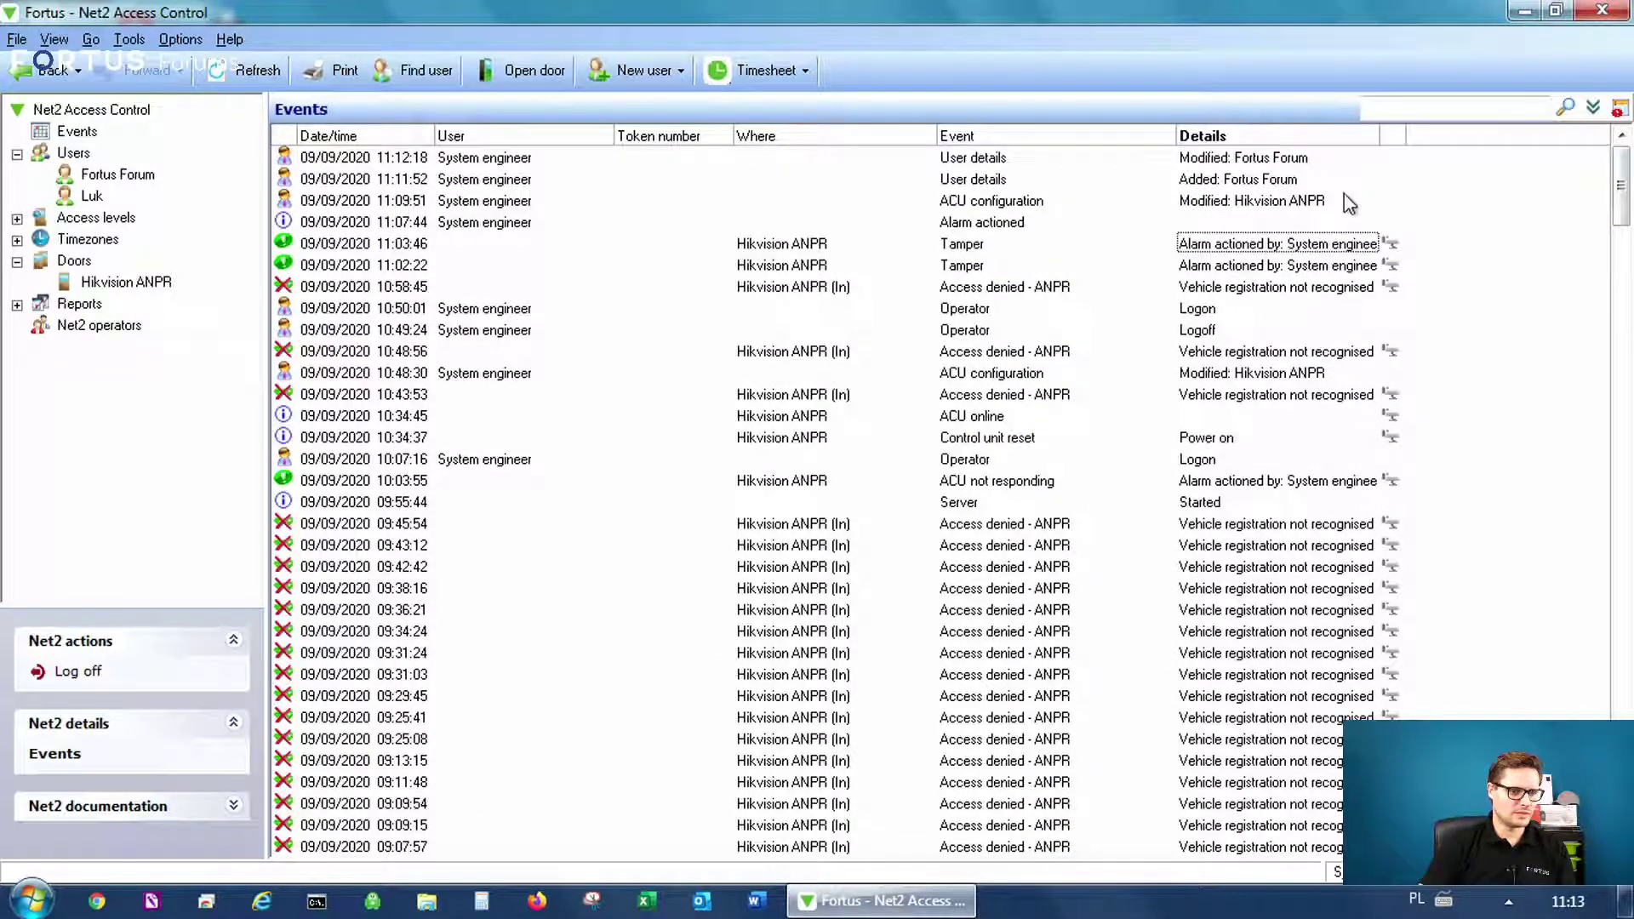
Step: Play back the camera footage linked to the 09/09/2020 10:58:45 access-denied ANPR event, pause and resume it, and return to the event log
left_click(1259, 265)
left_click(843, 291)
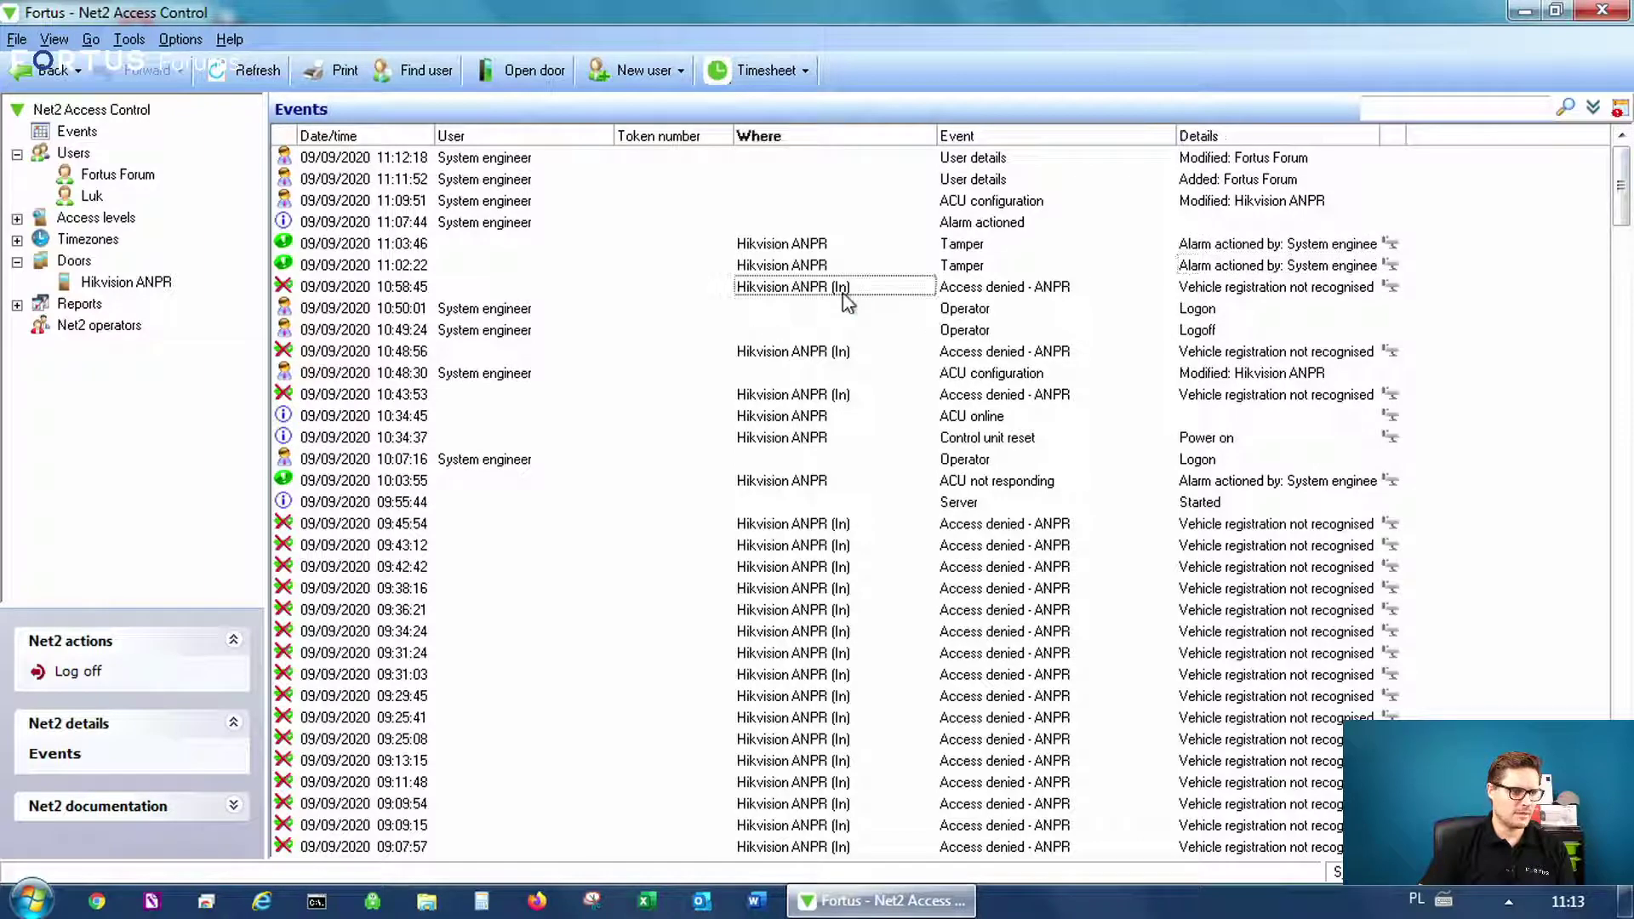
left_click(1390, 287)
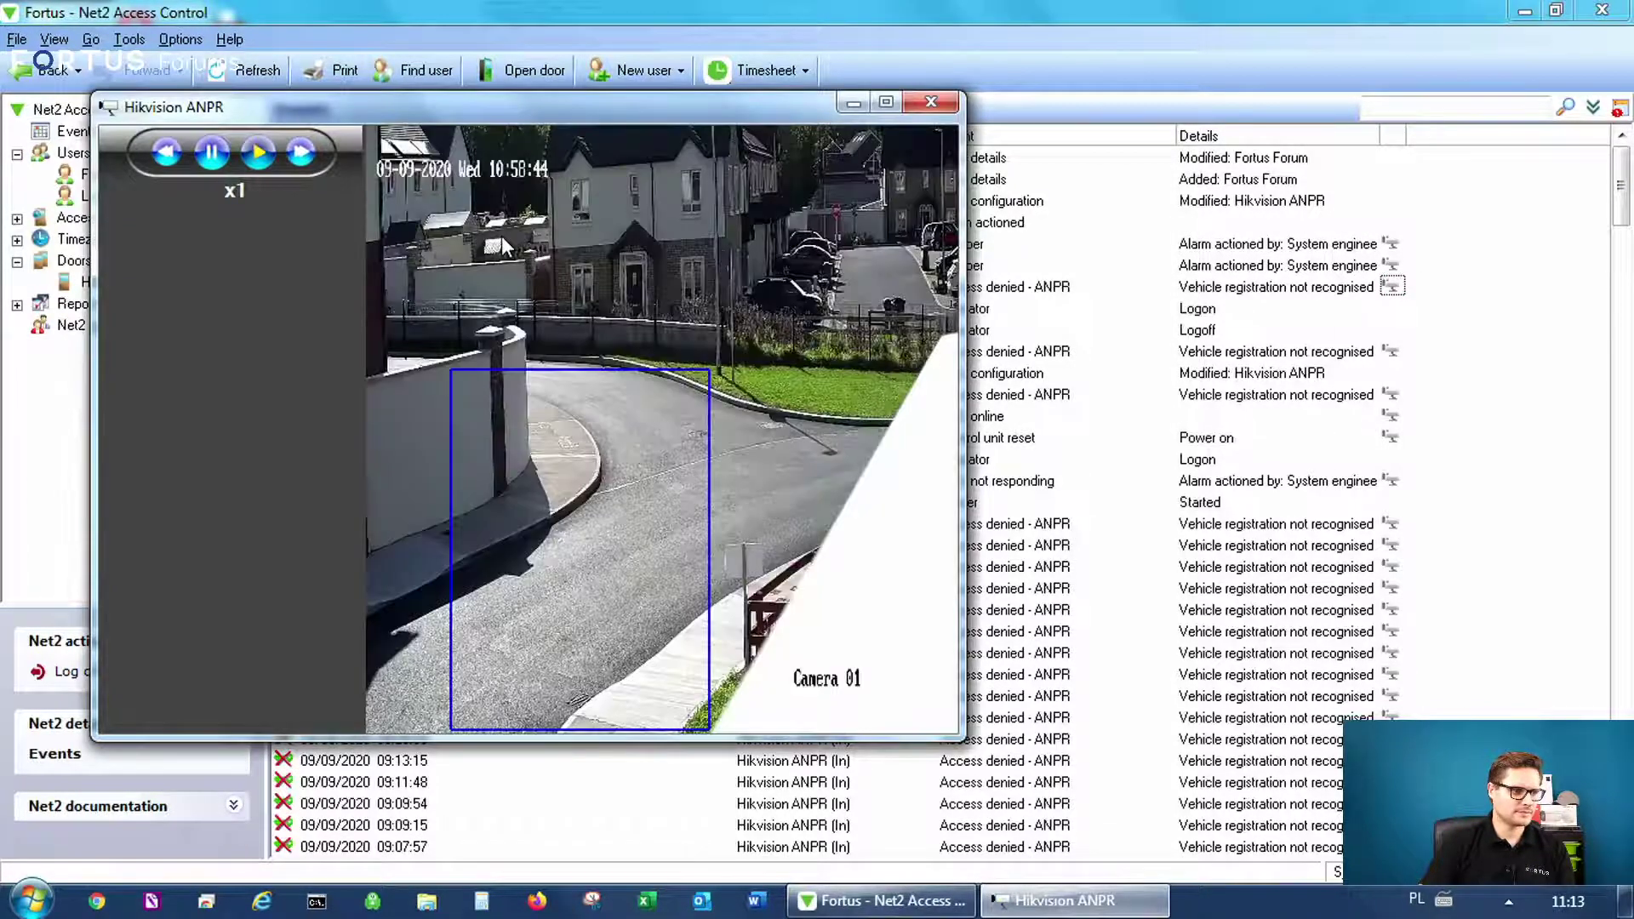
left_click_drag(421, 113, 650, 122)
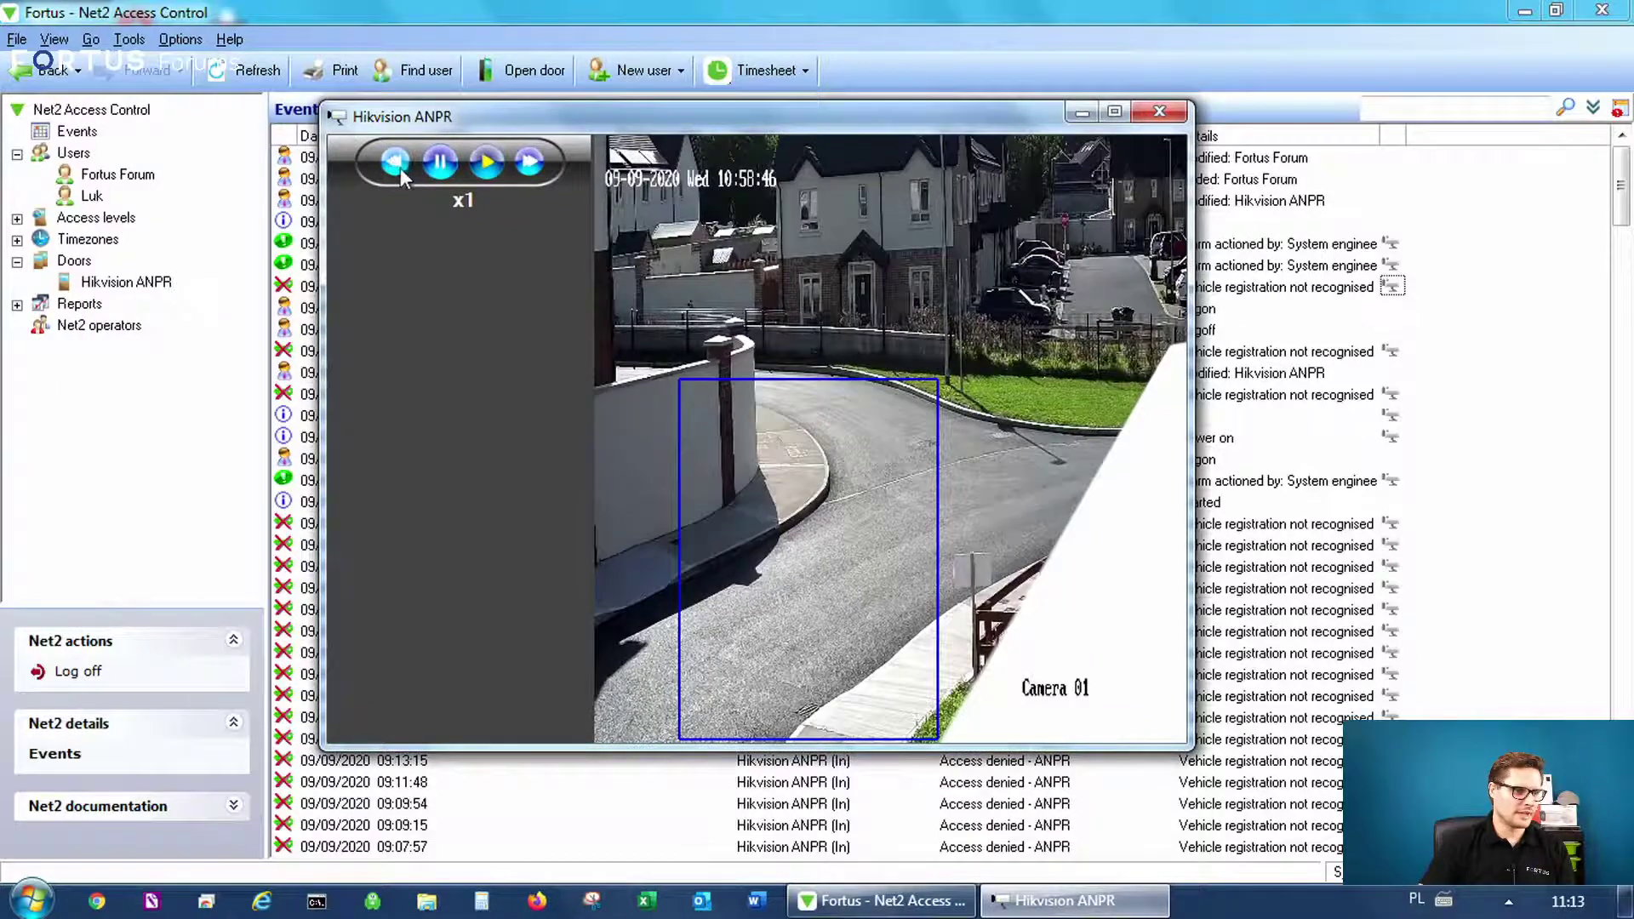
left_click(395, 166)
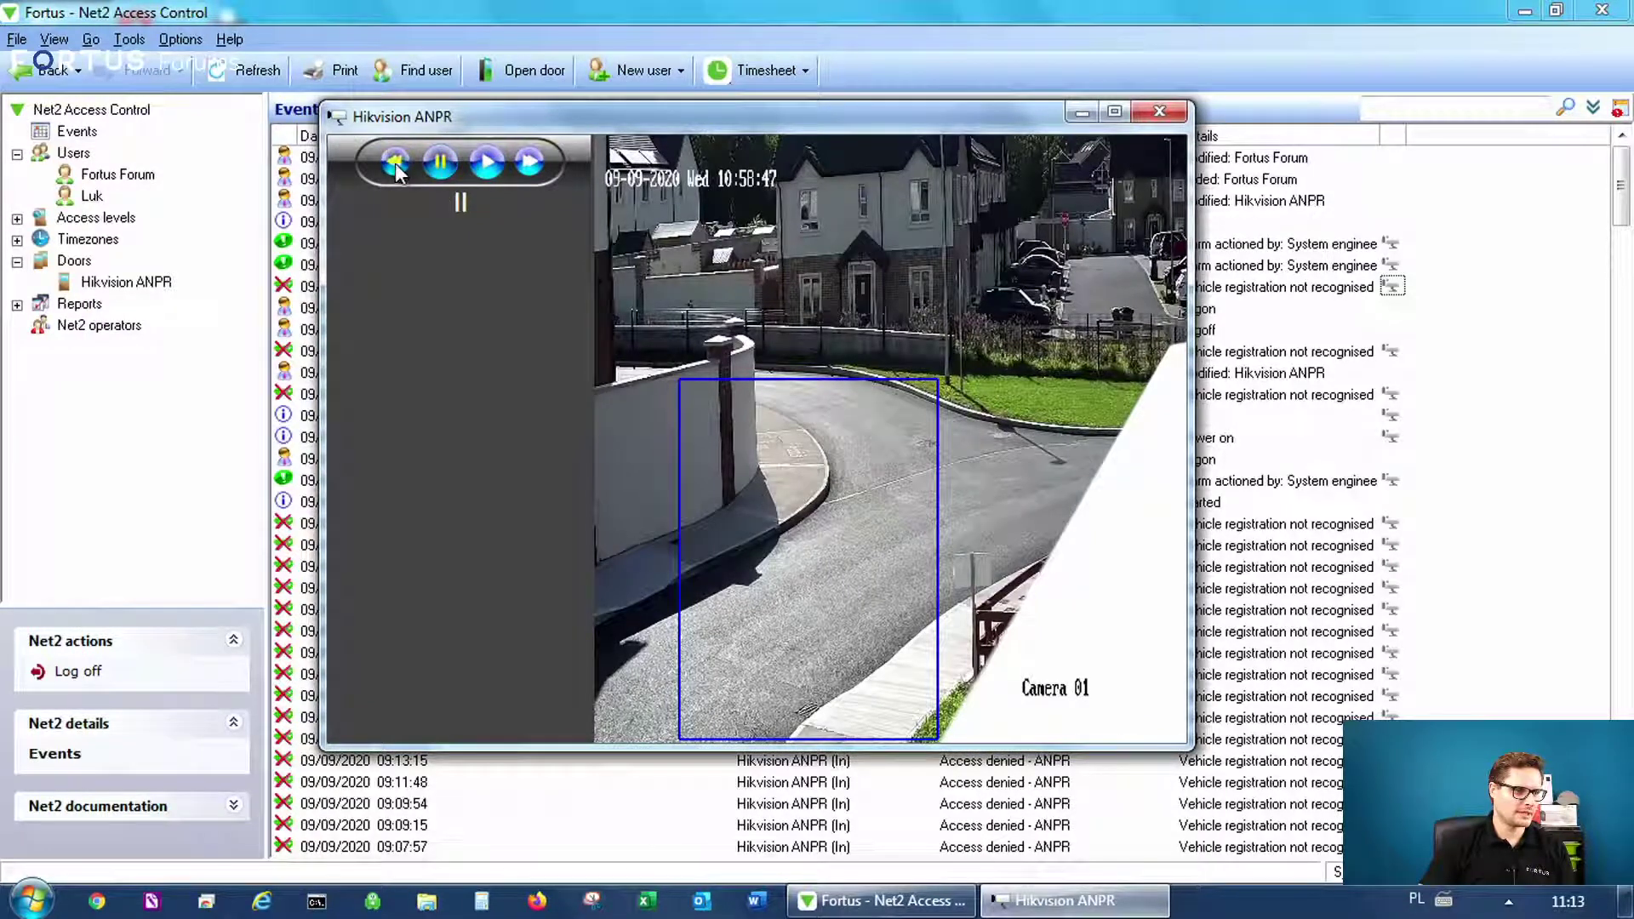
left_click(482, 170)
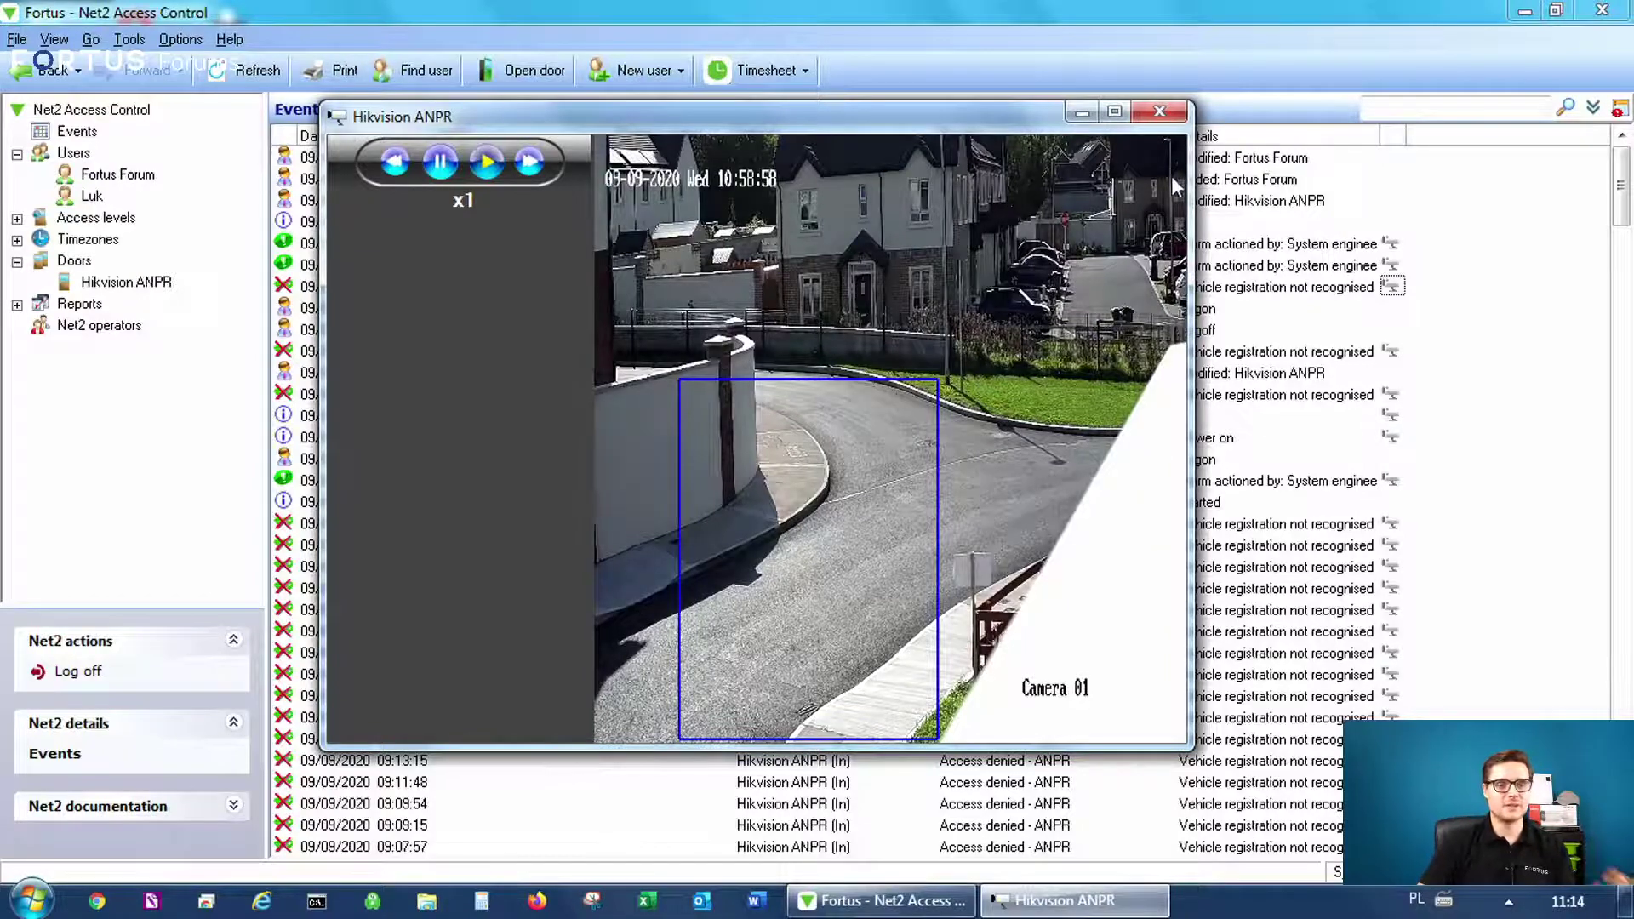
left_click(1159, 112)
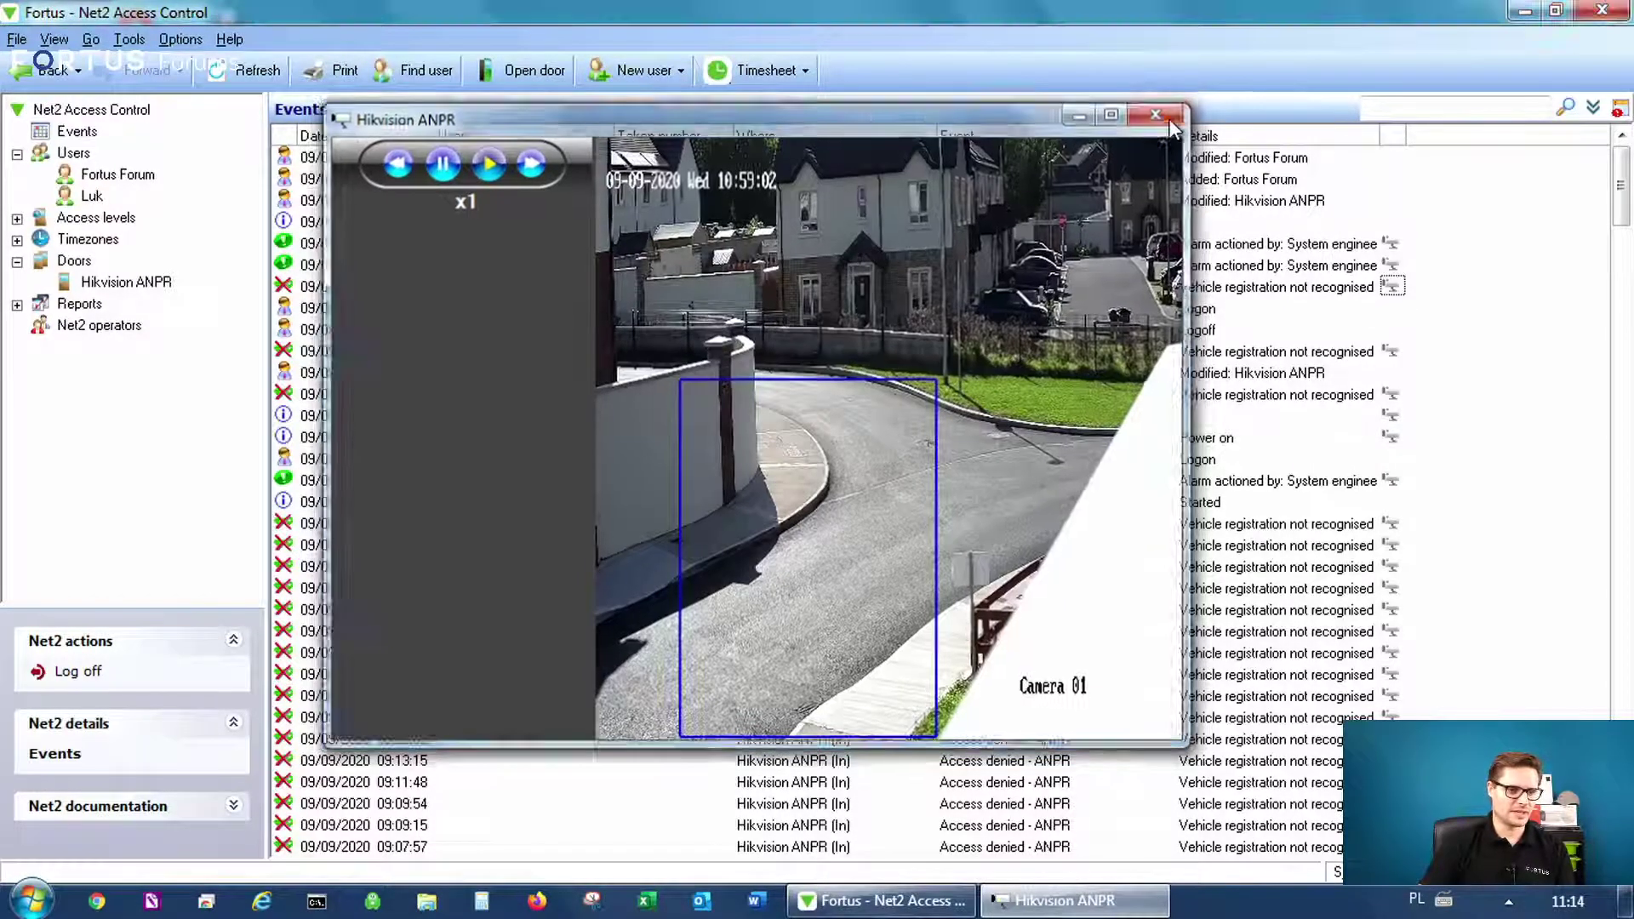
left_click(1366, 244)
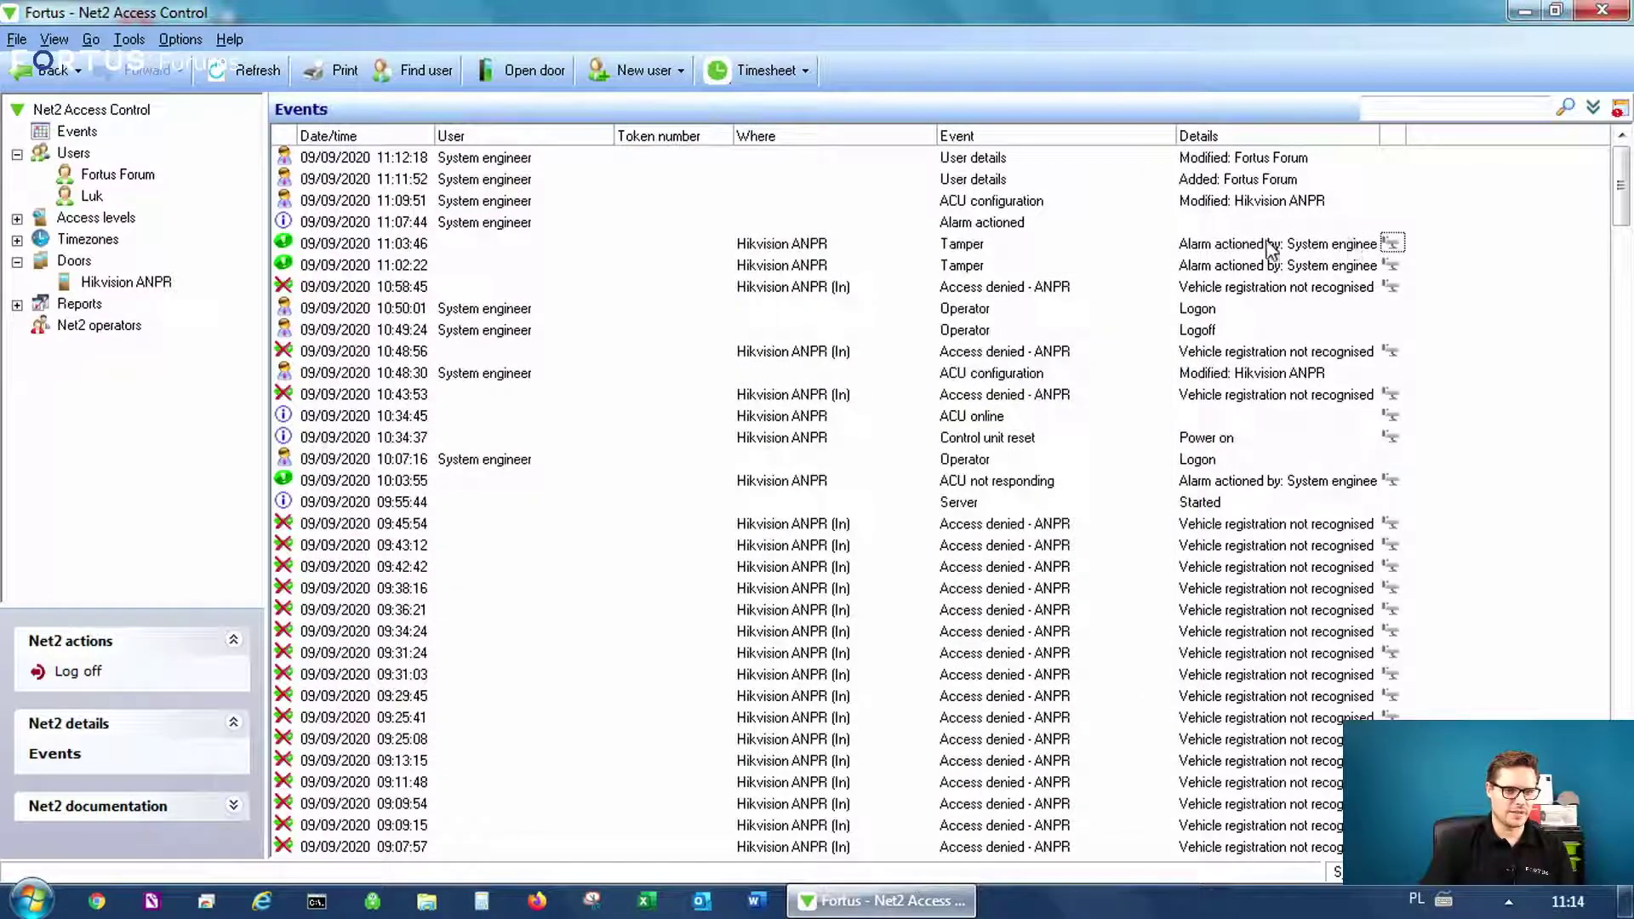